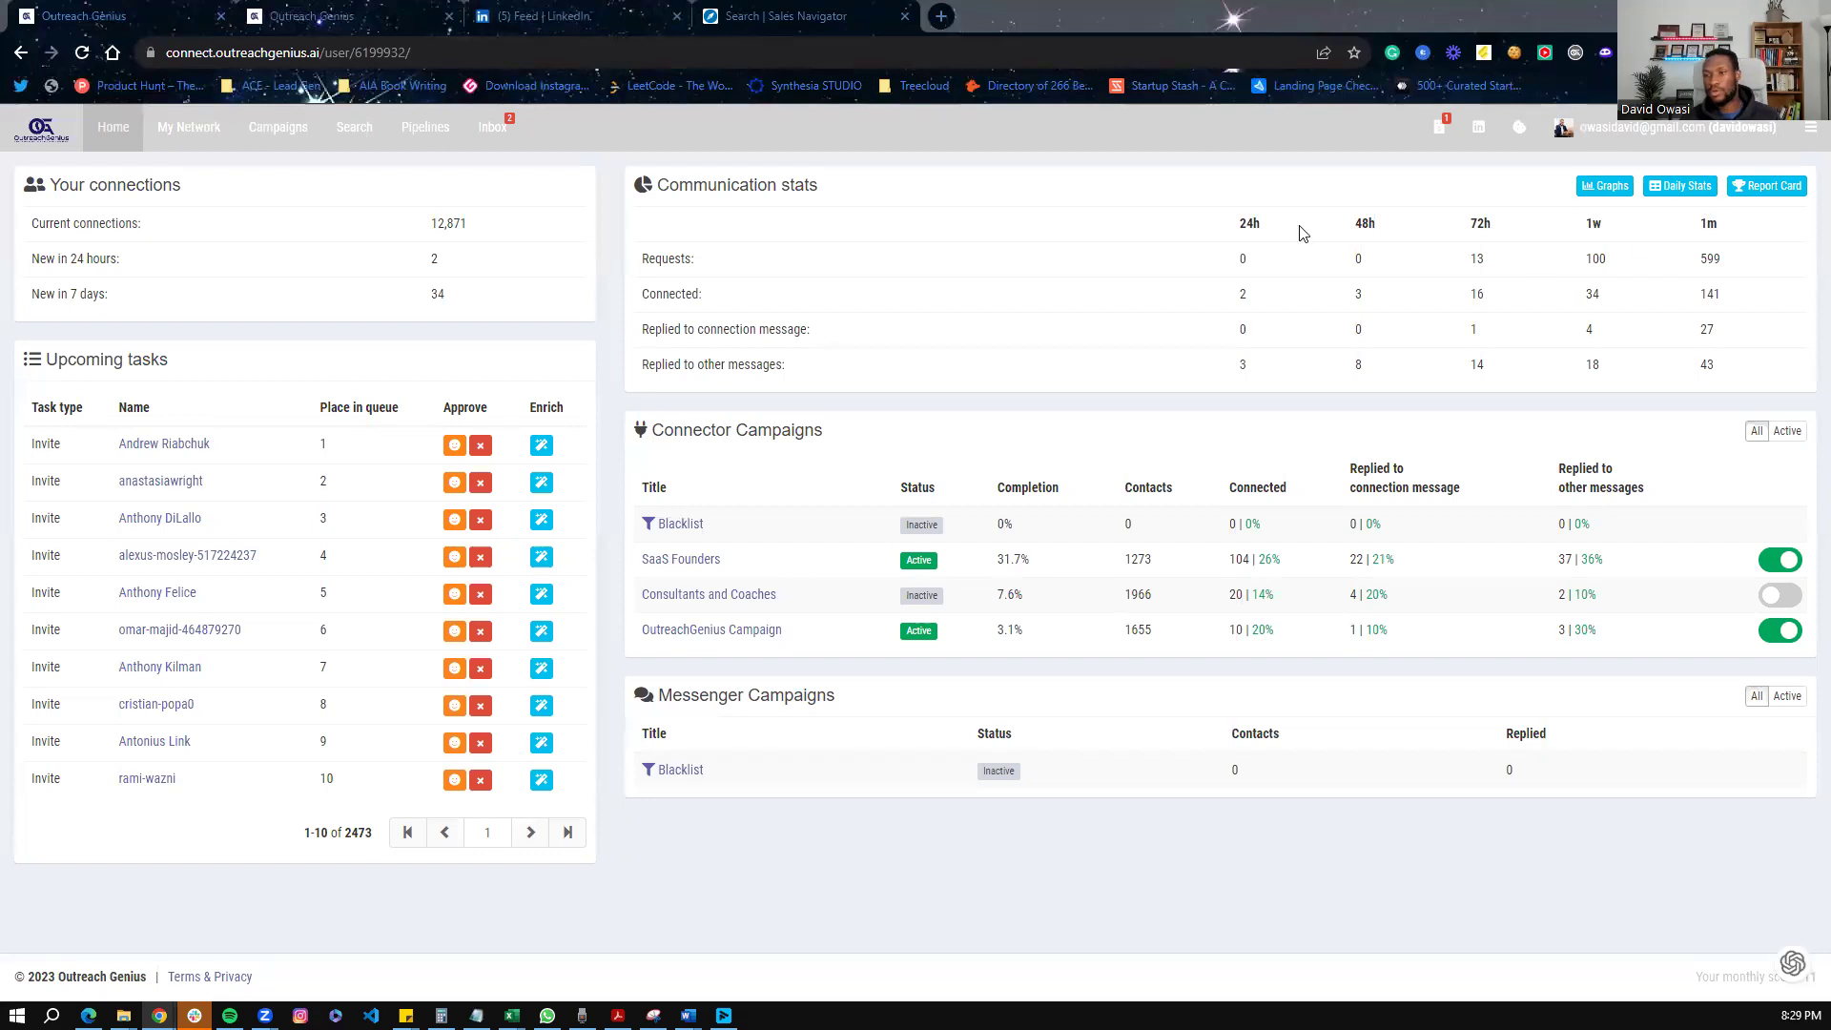
Step: In Sales Navigator, add Founder as a current job title lead filter
click(763, 17)
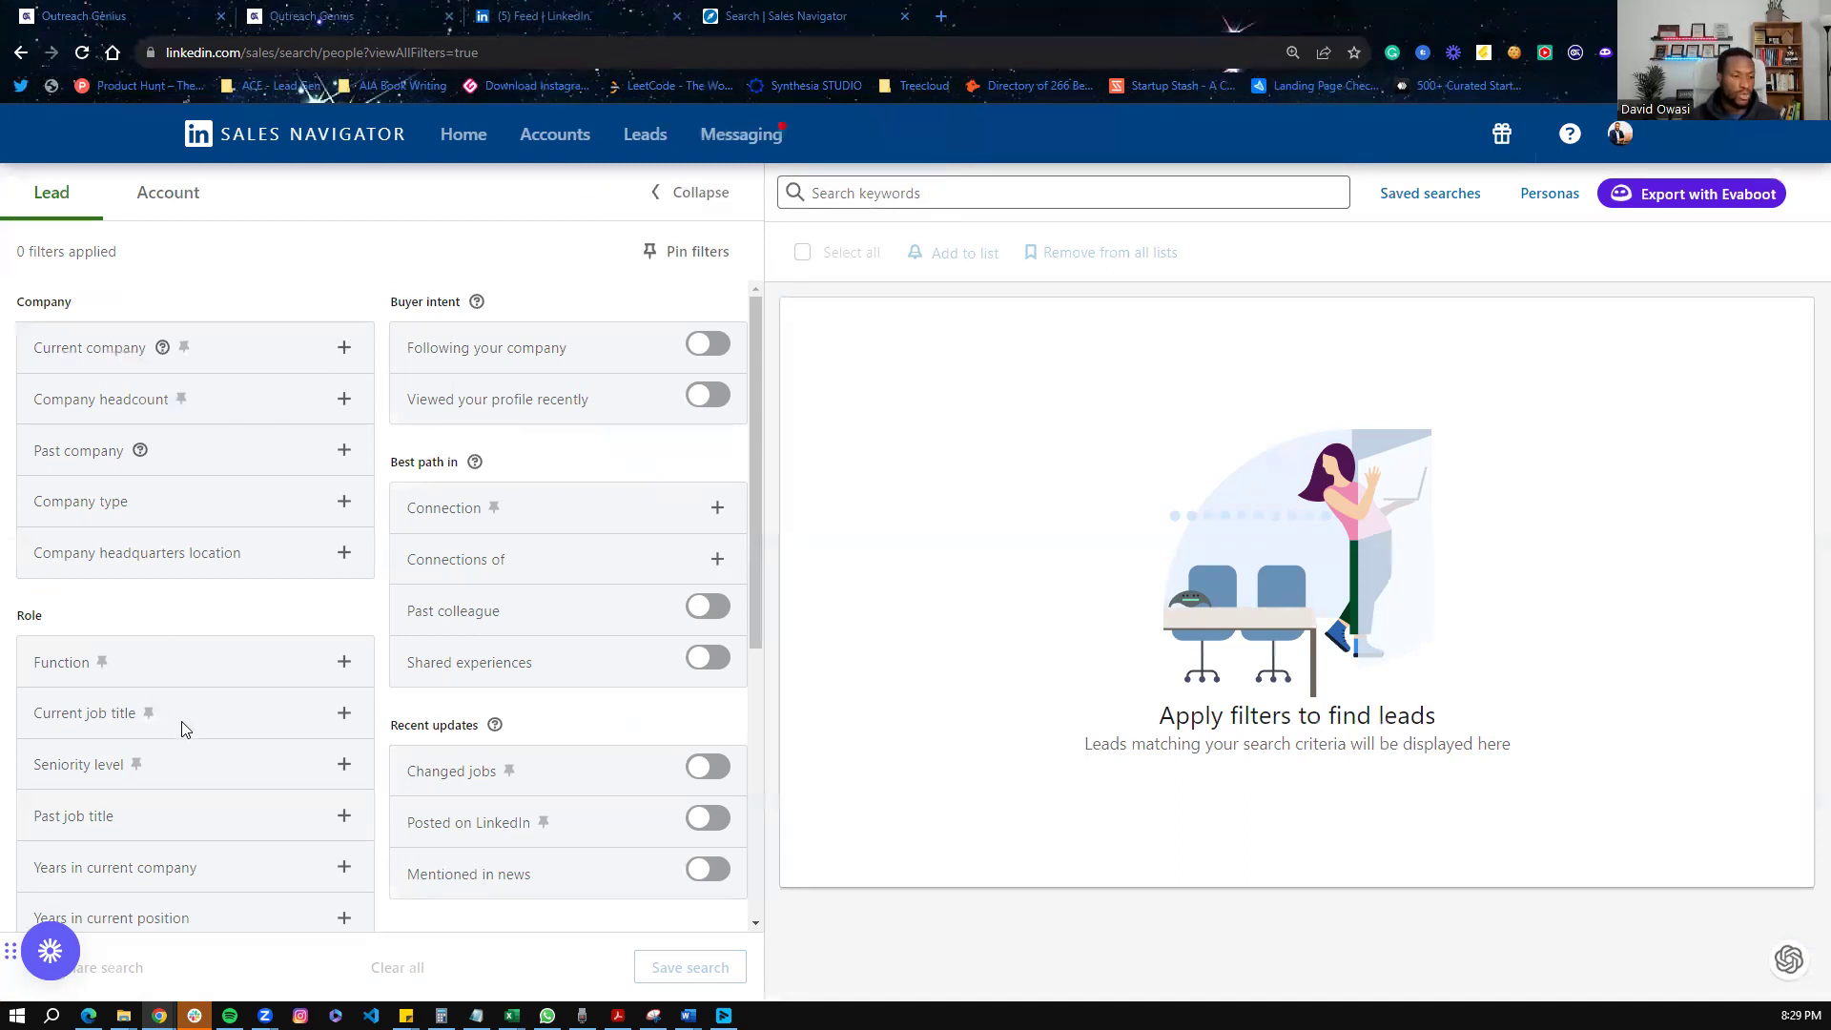
scroll(176, 715, down, 2)
click(344, 524)
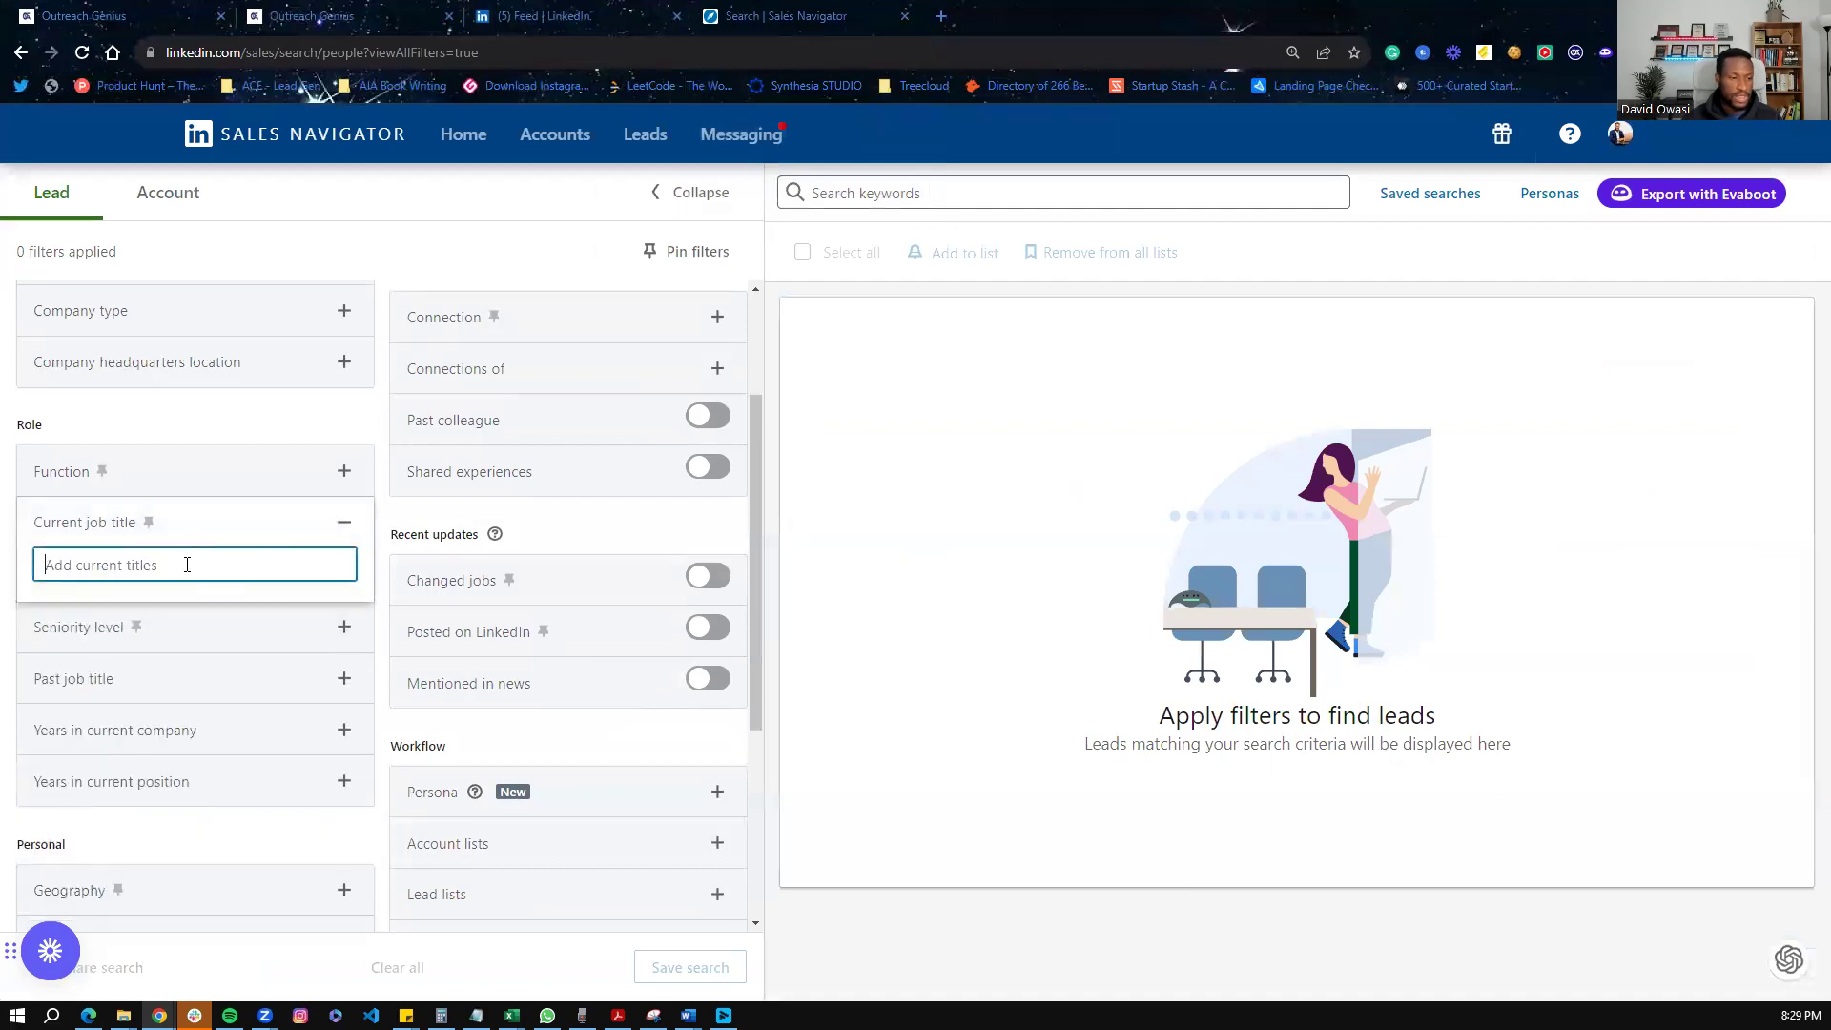
text(founder)
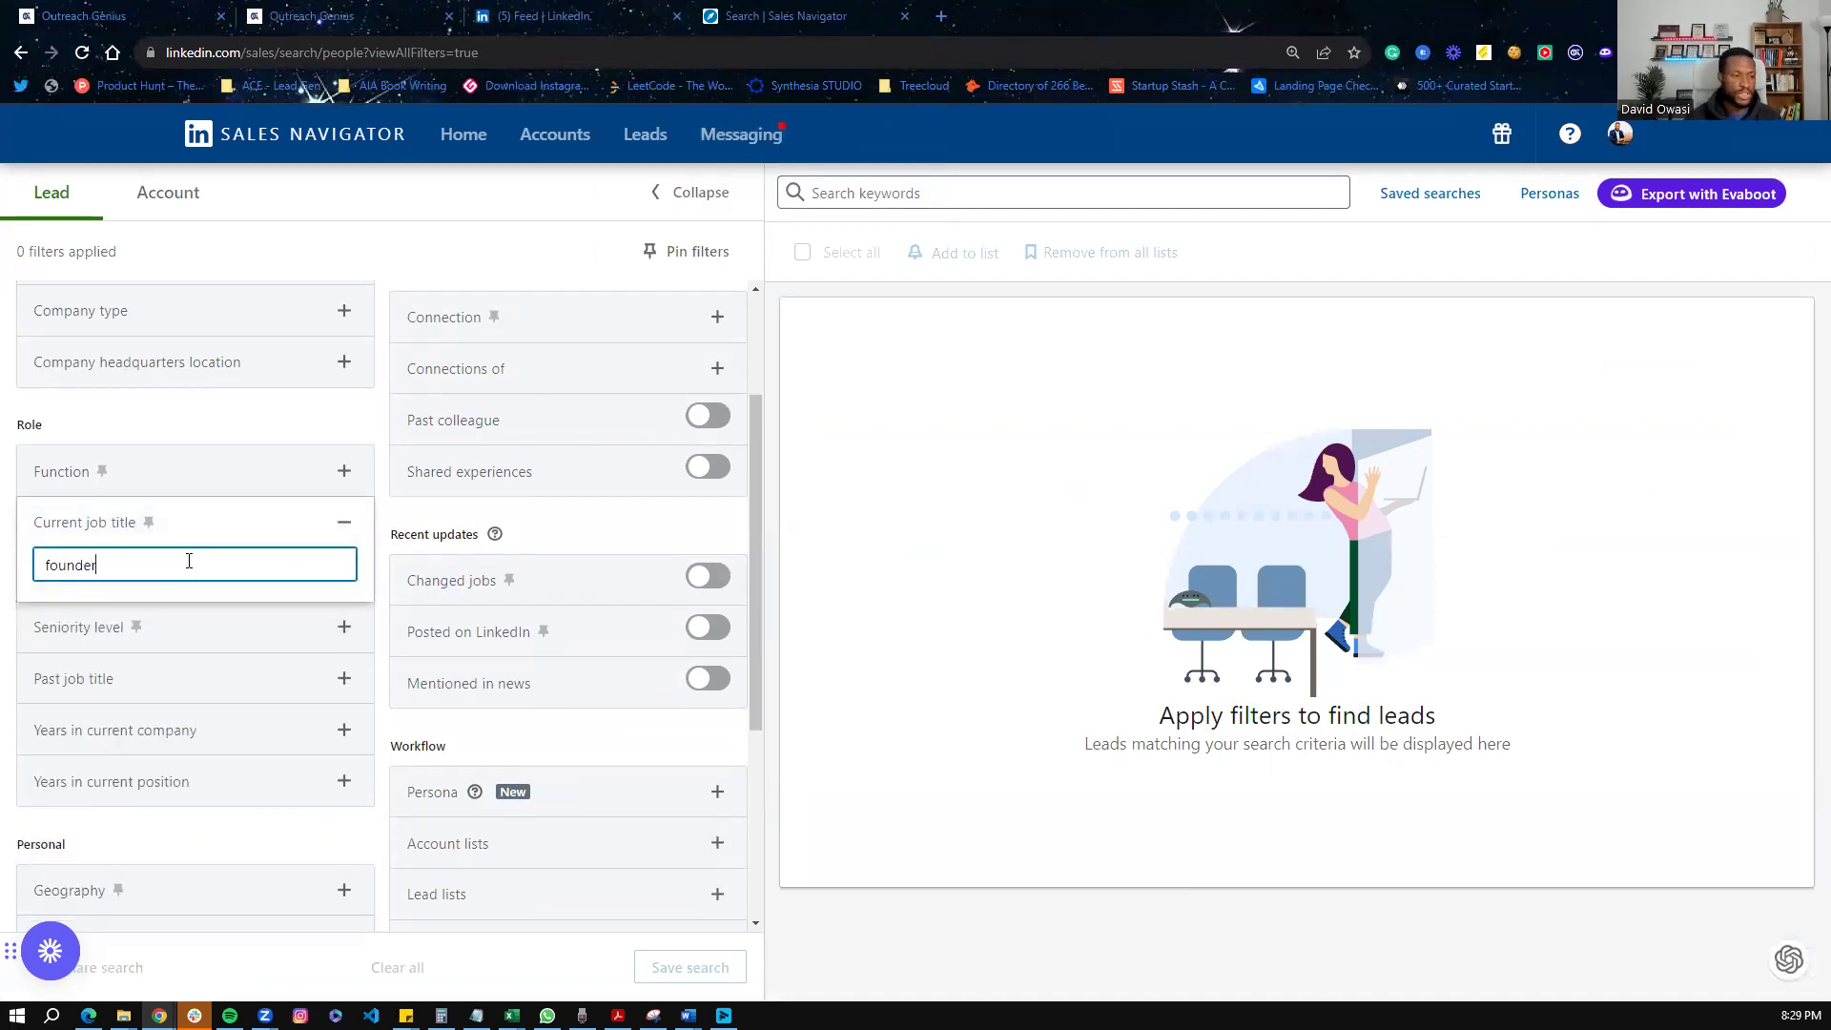
click(260, 608)
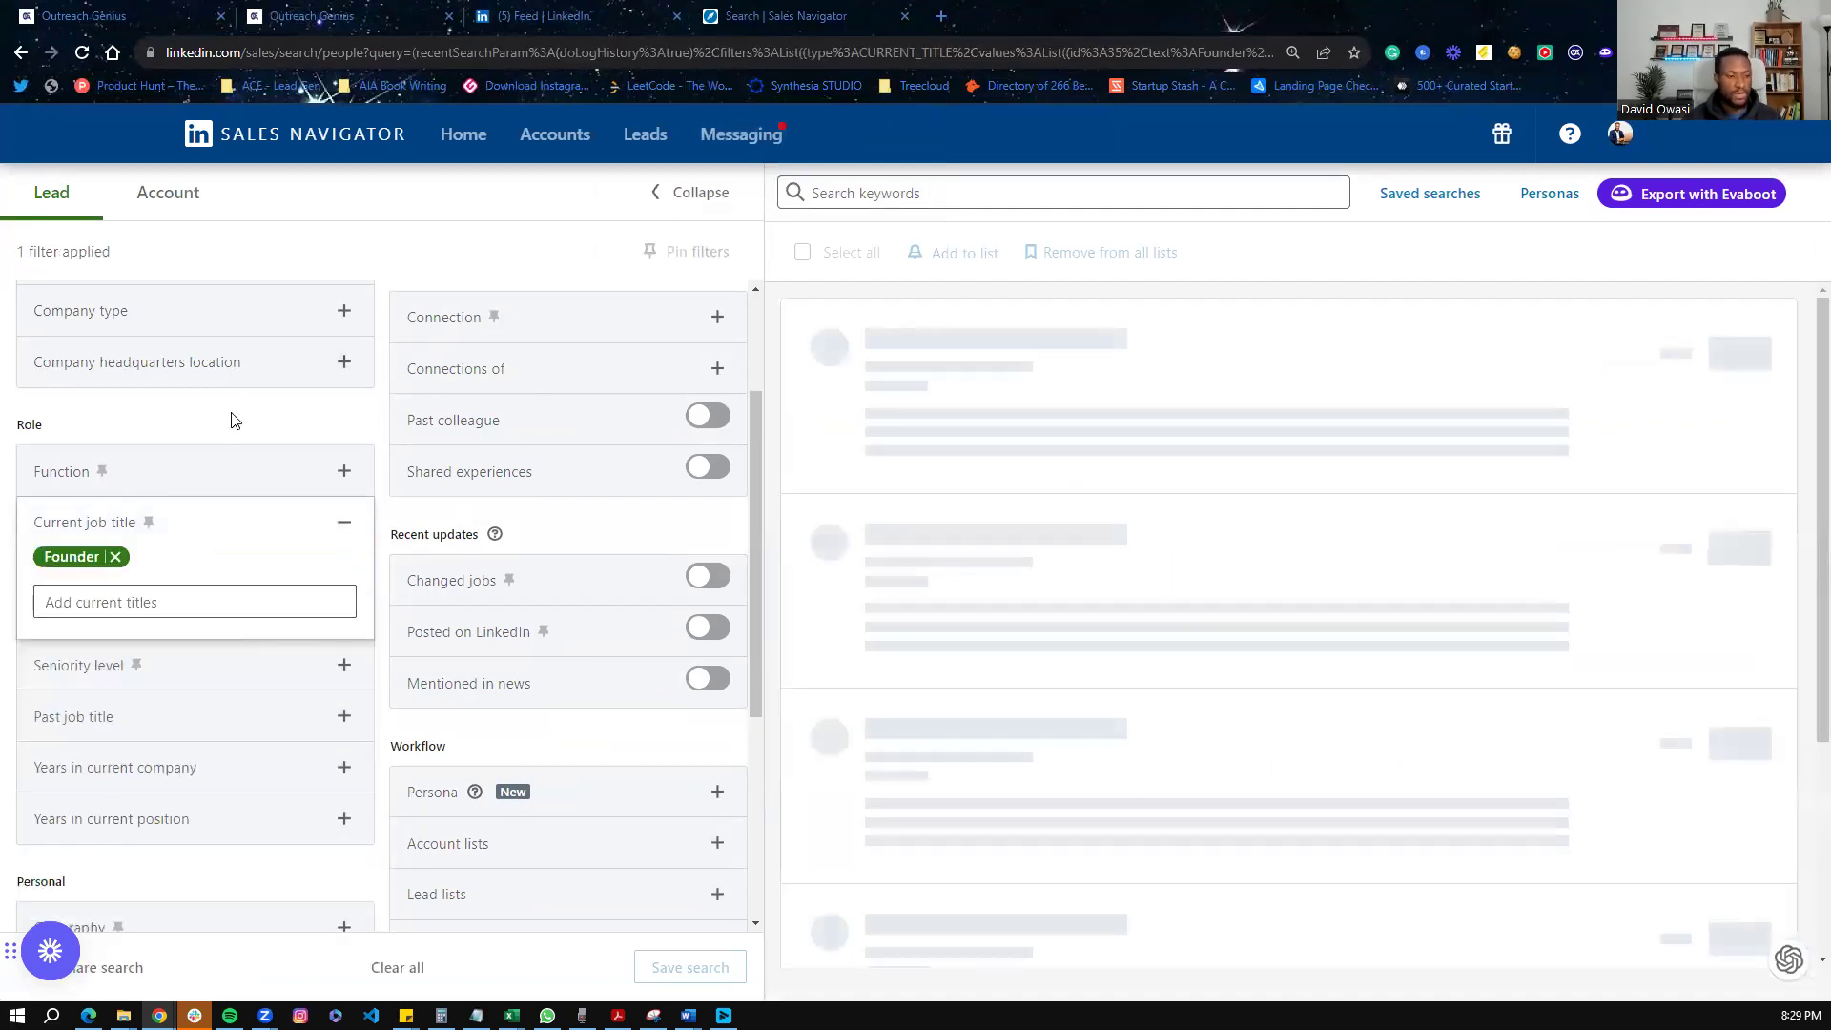
Step: Add New York, United States as the geography filter
scroll(183, 682, down, 3)
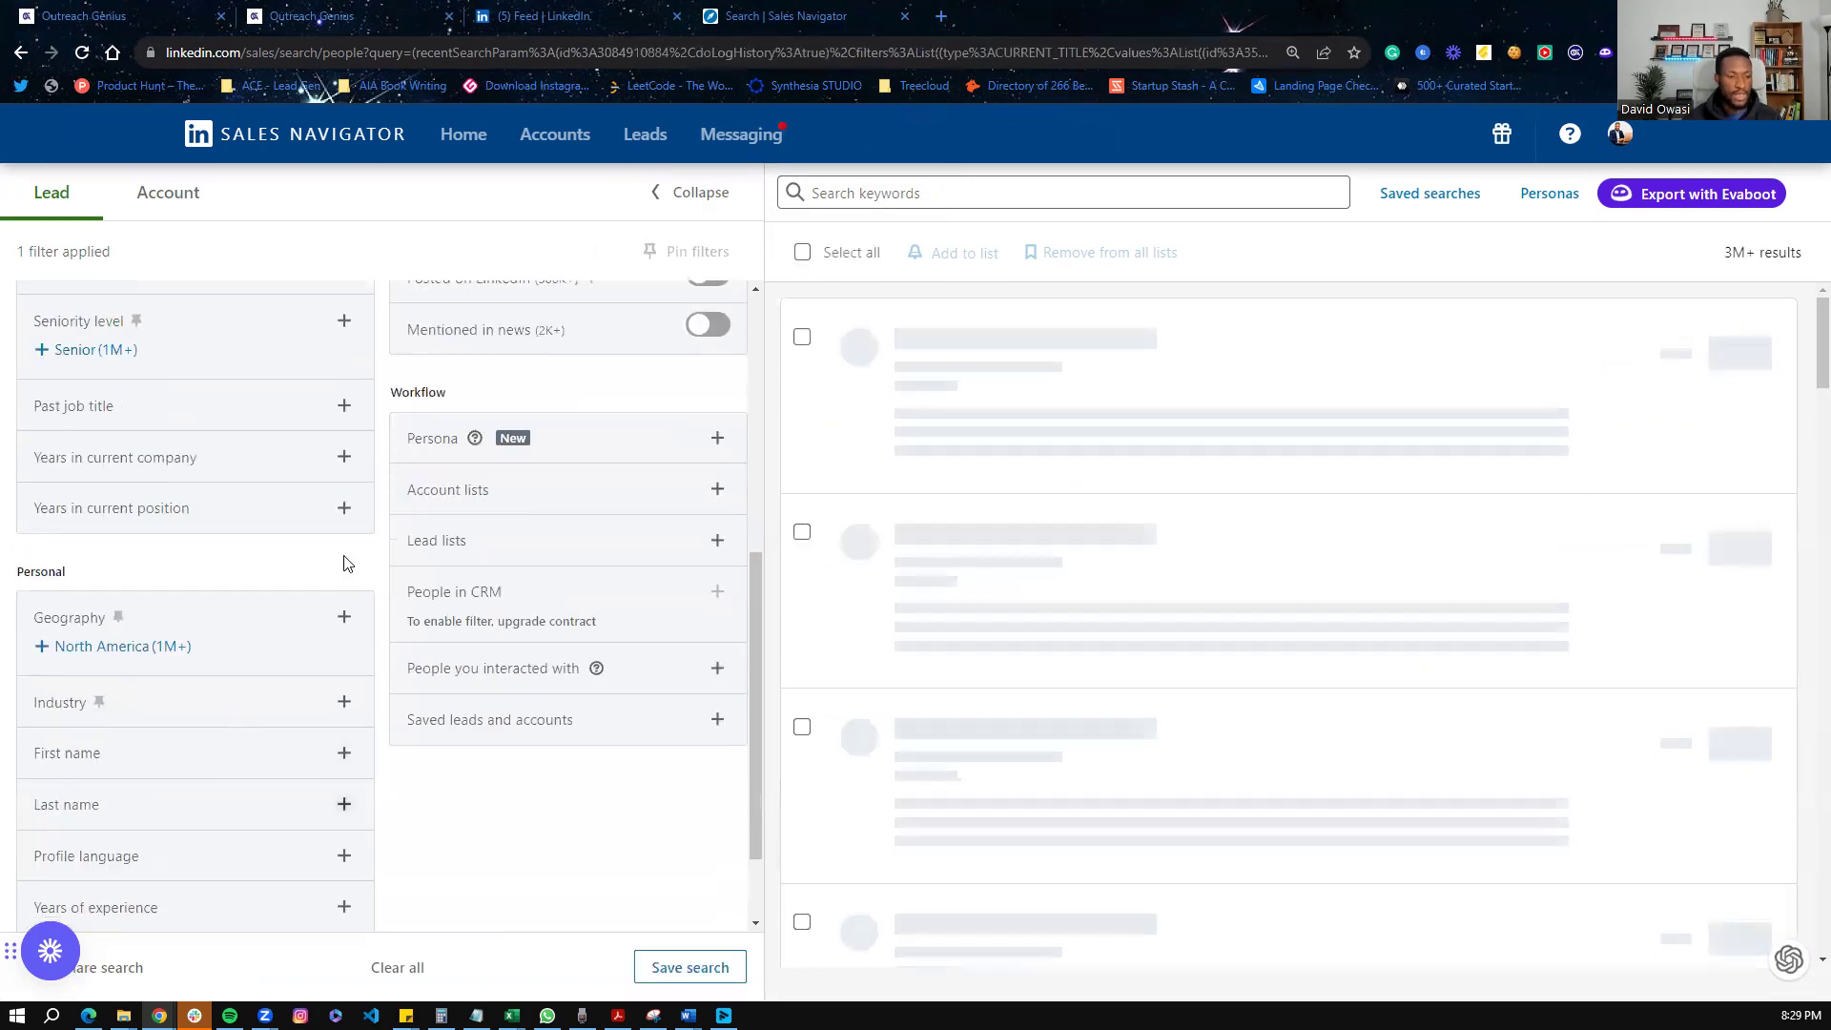
click(342, 620)
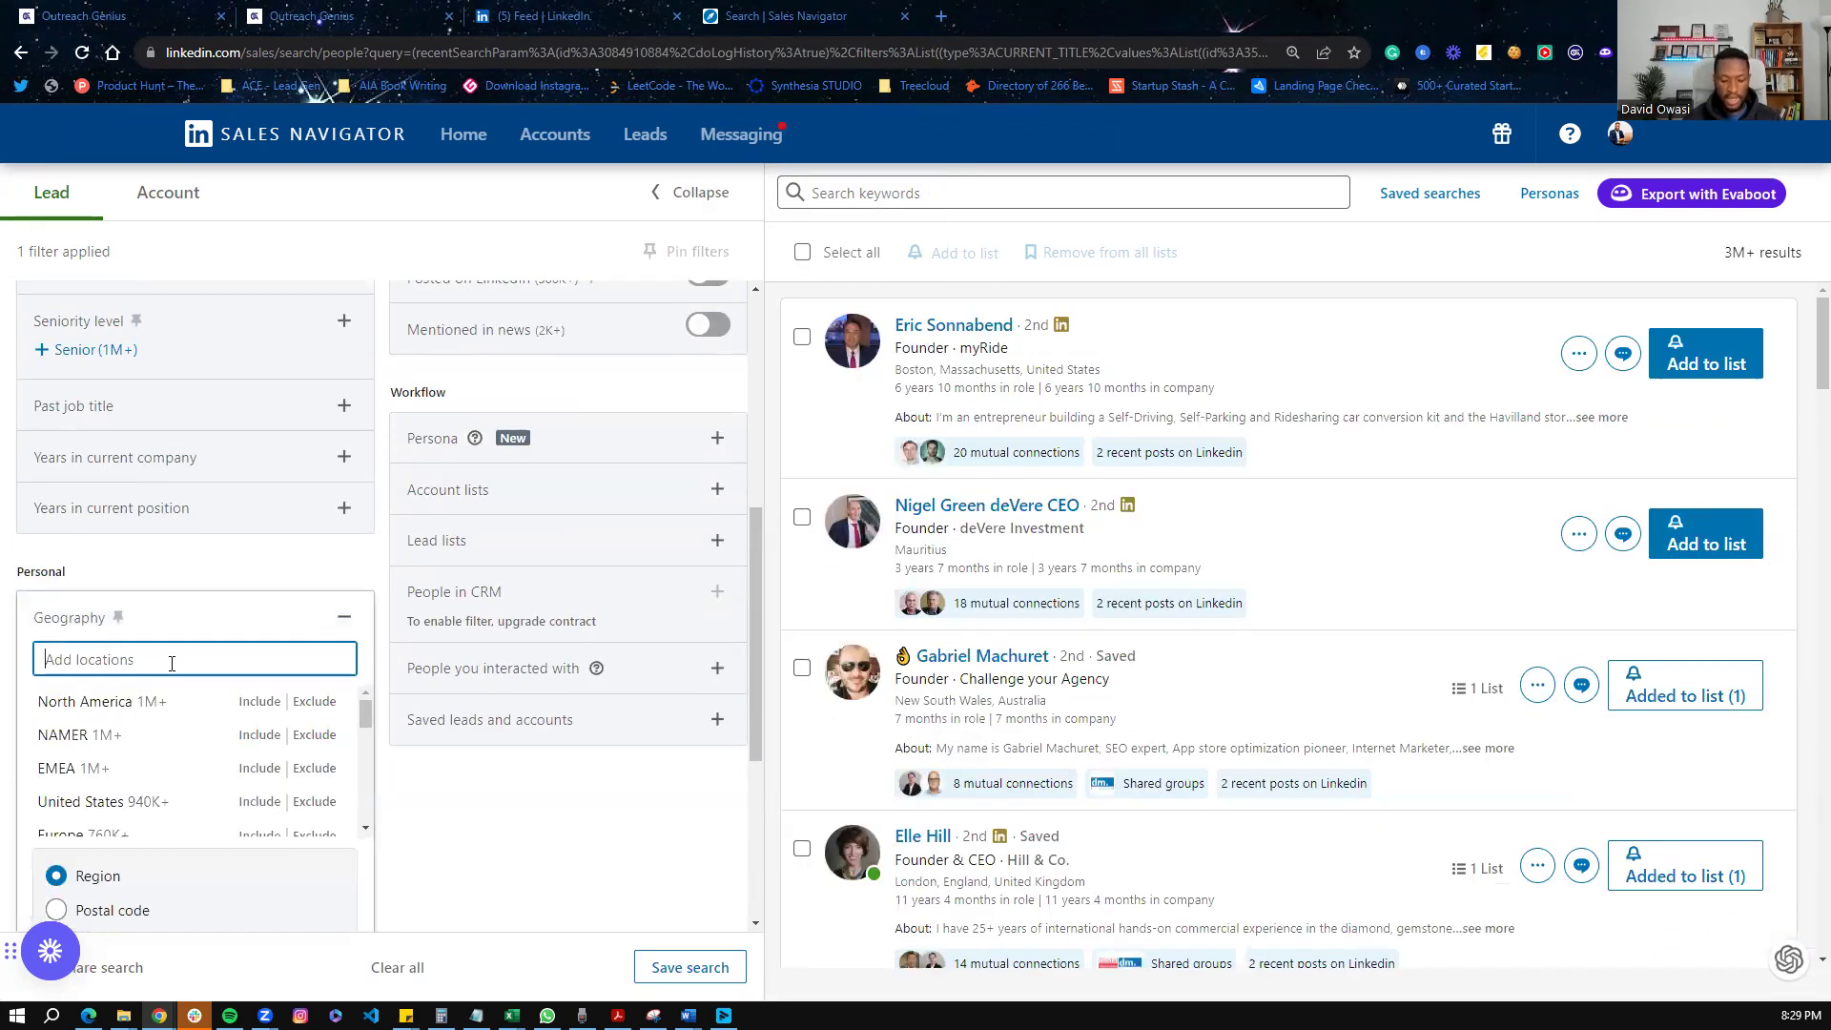
text(new t)
key(BackSpace)
text(yor)
key(Return)
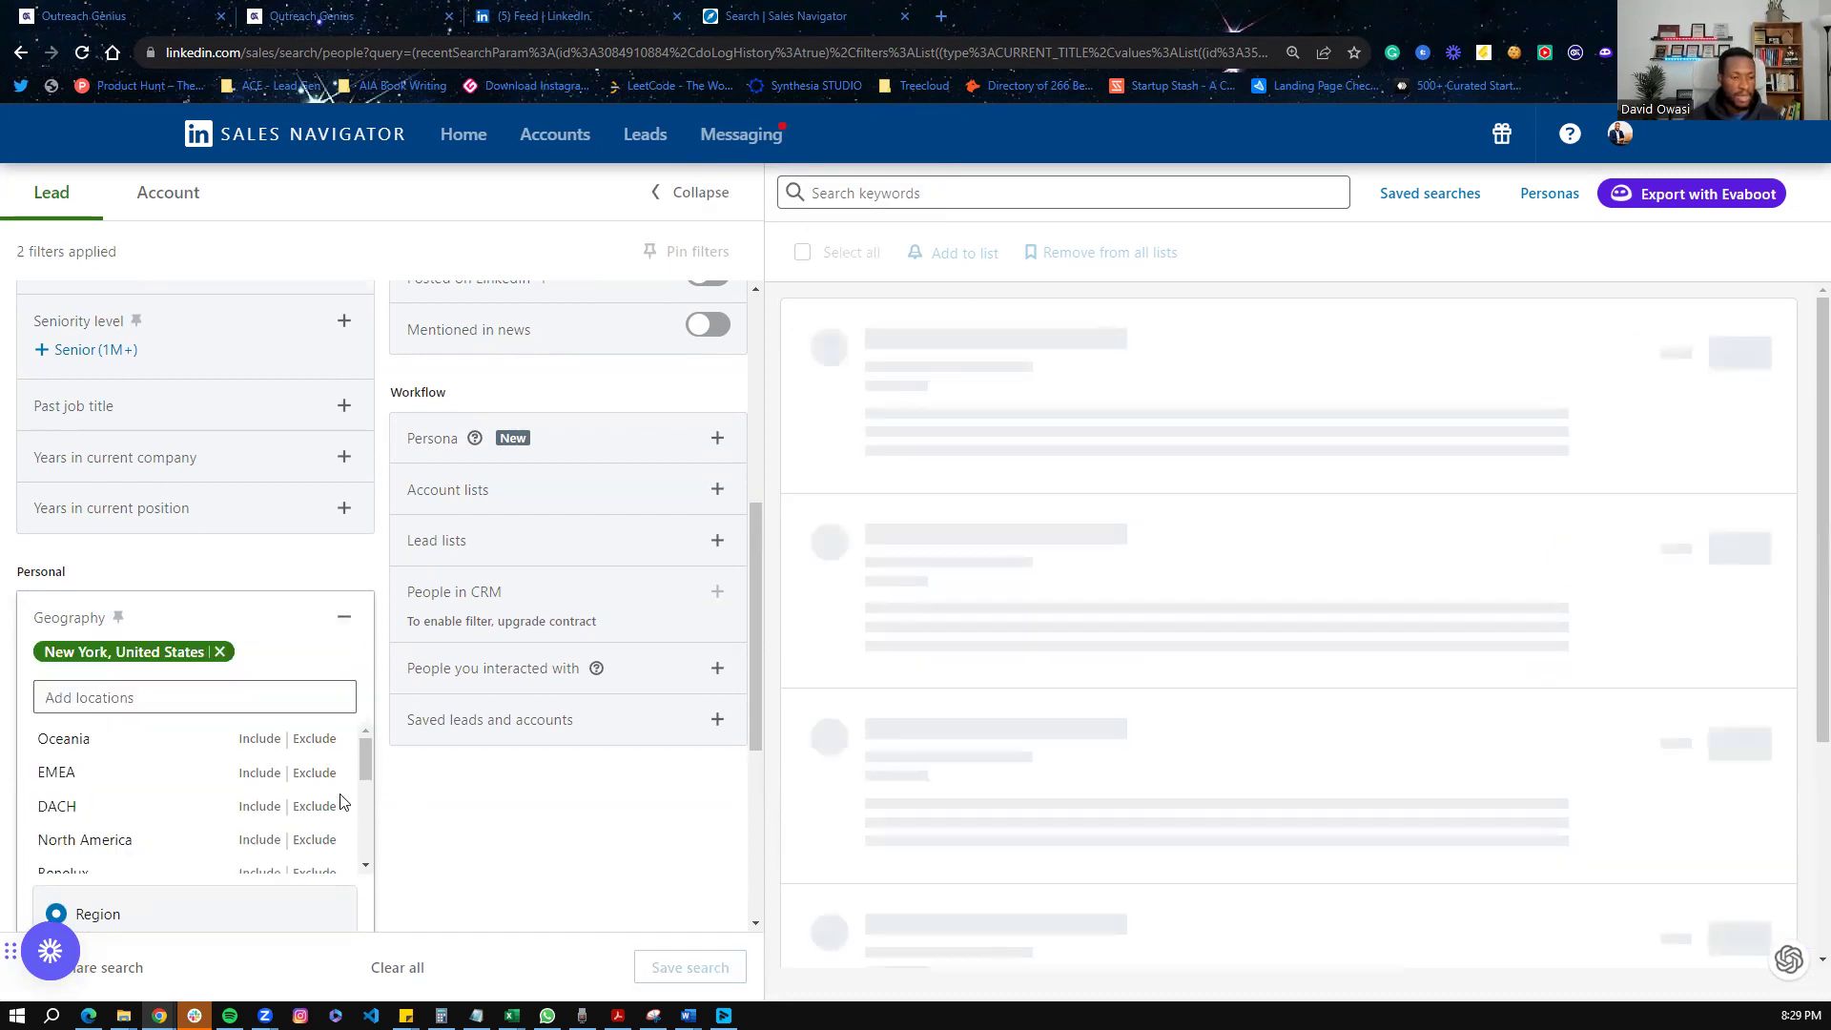
scroll(359, 801, down, 2)
click(462, 846)
Step: Add Marketing Services as an industry filter
scroll(133, 673, down, 1)
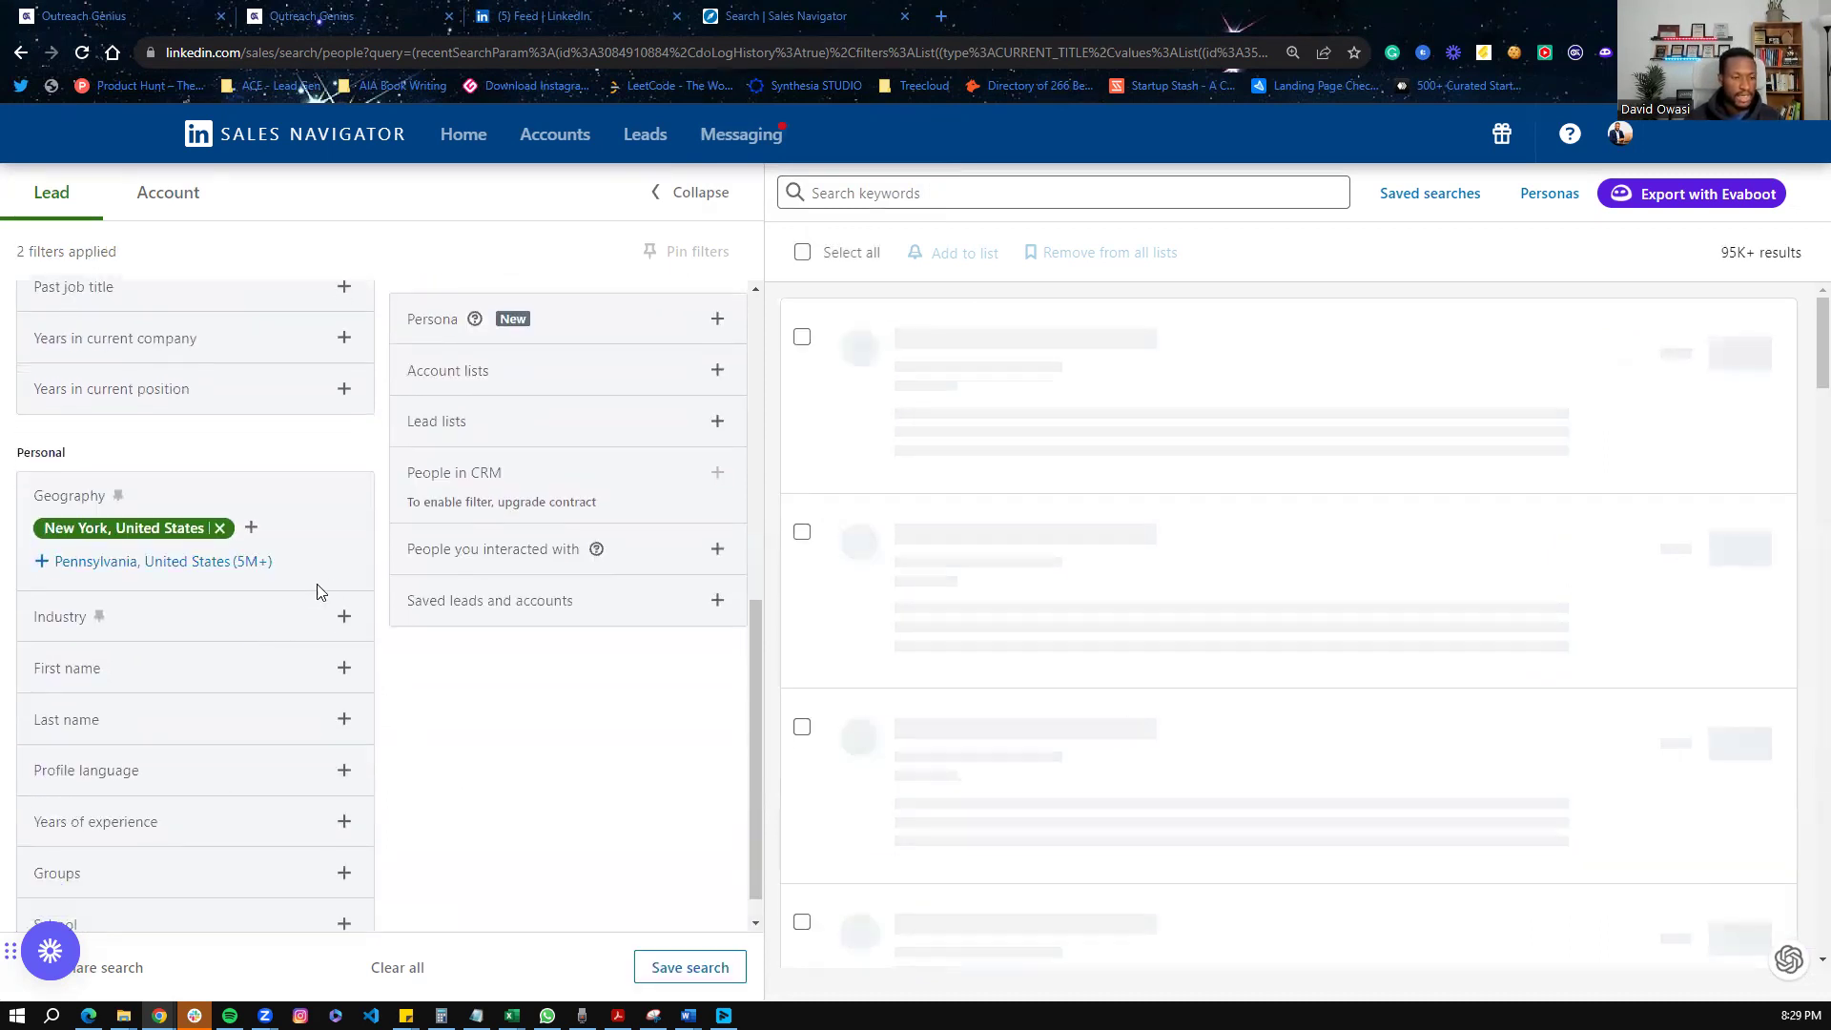
click(344, 616)
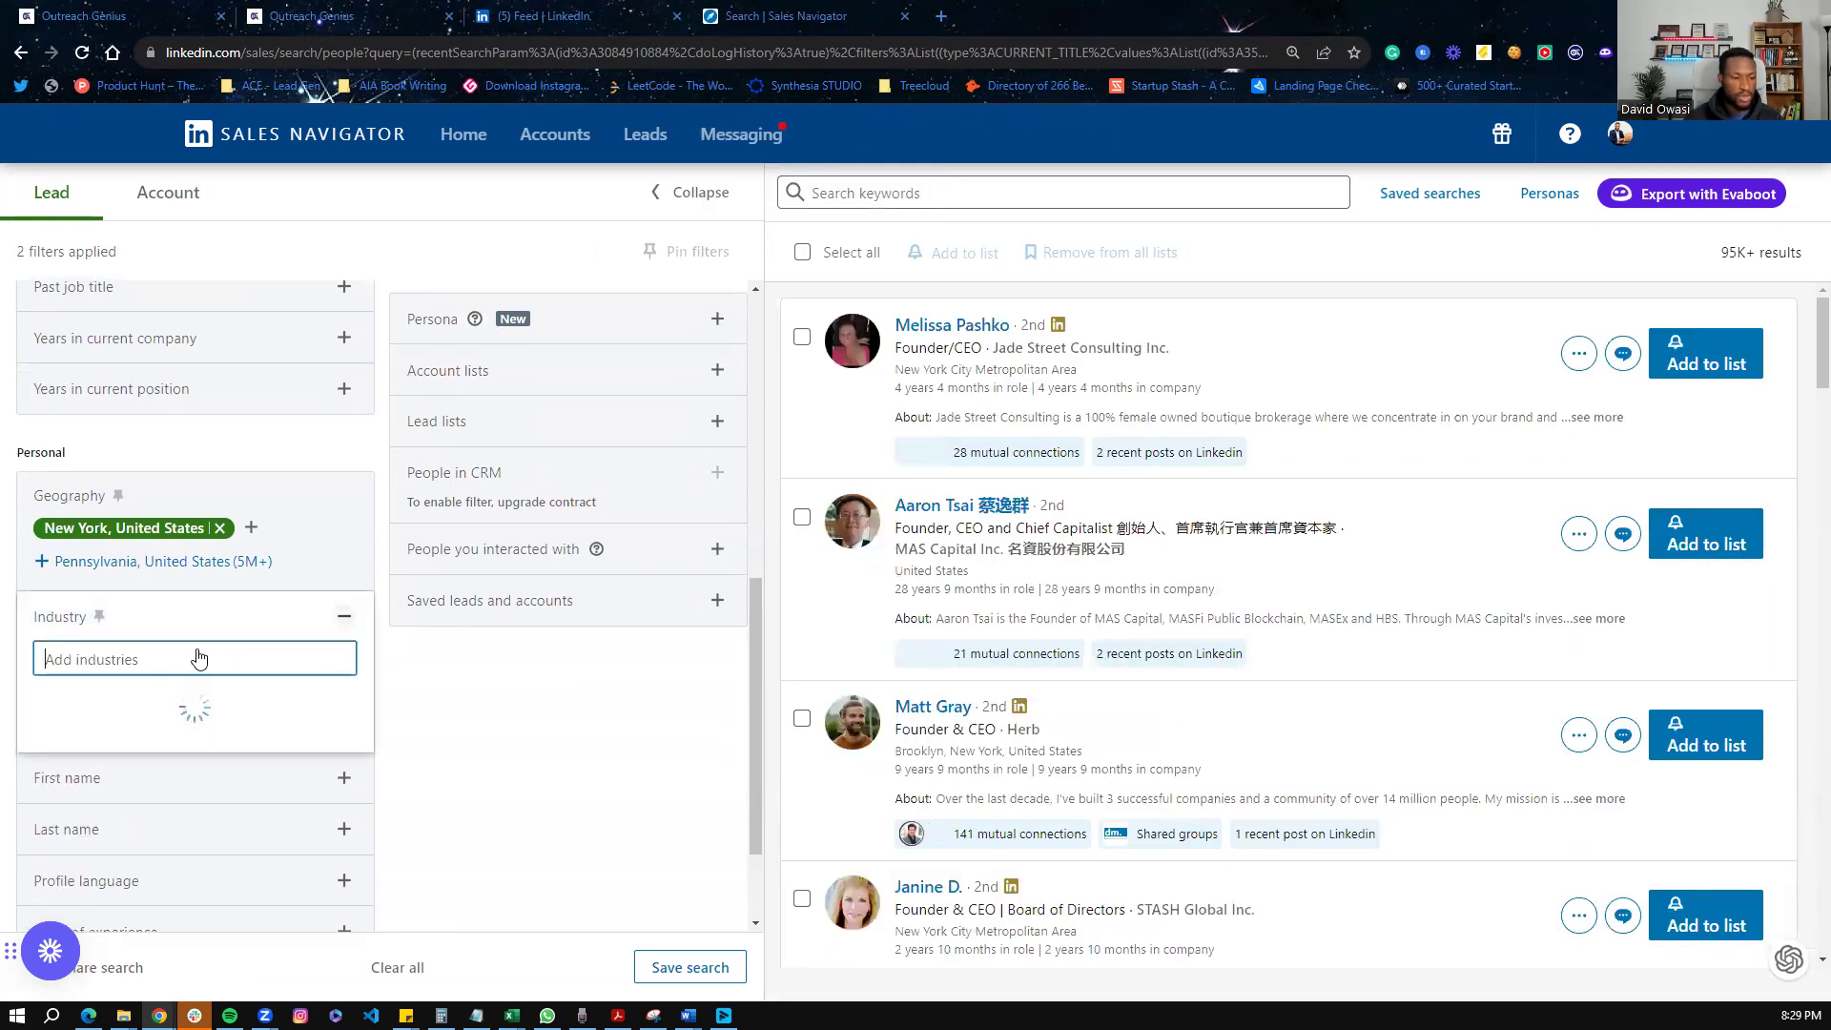
text(mark)
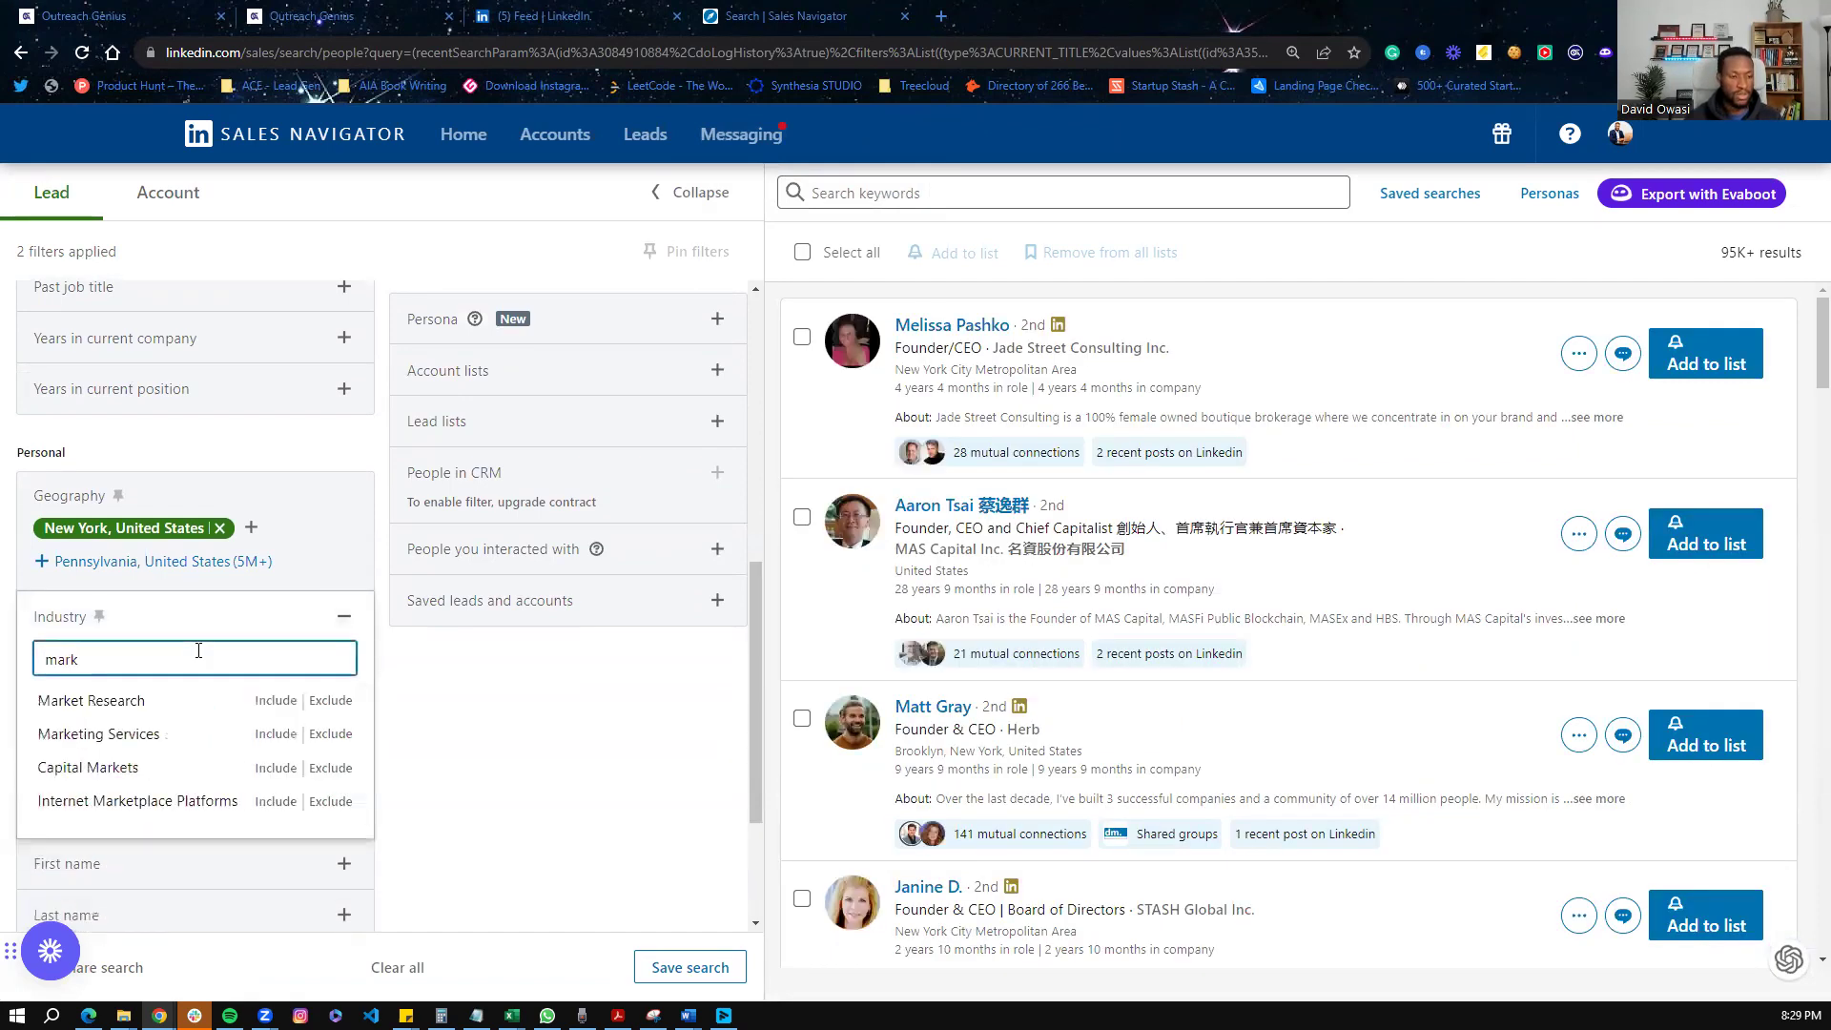
text(e)
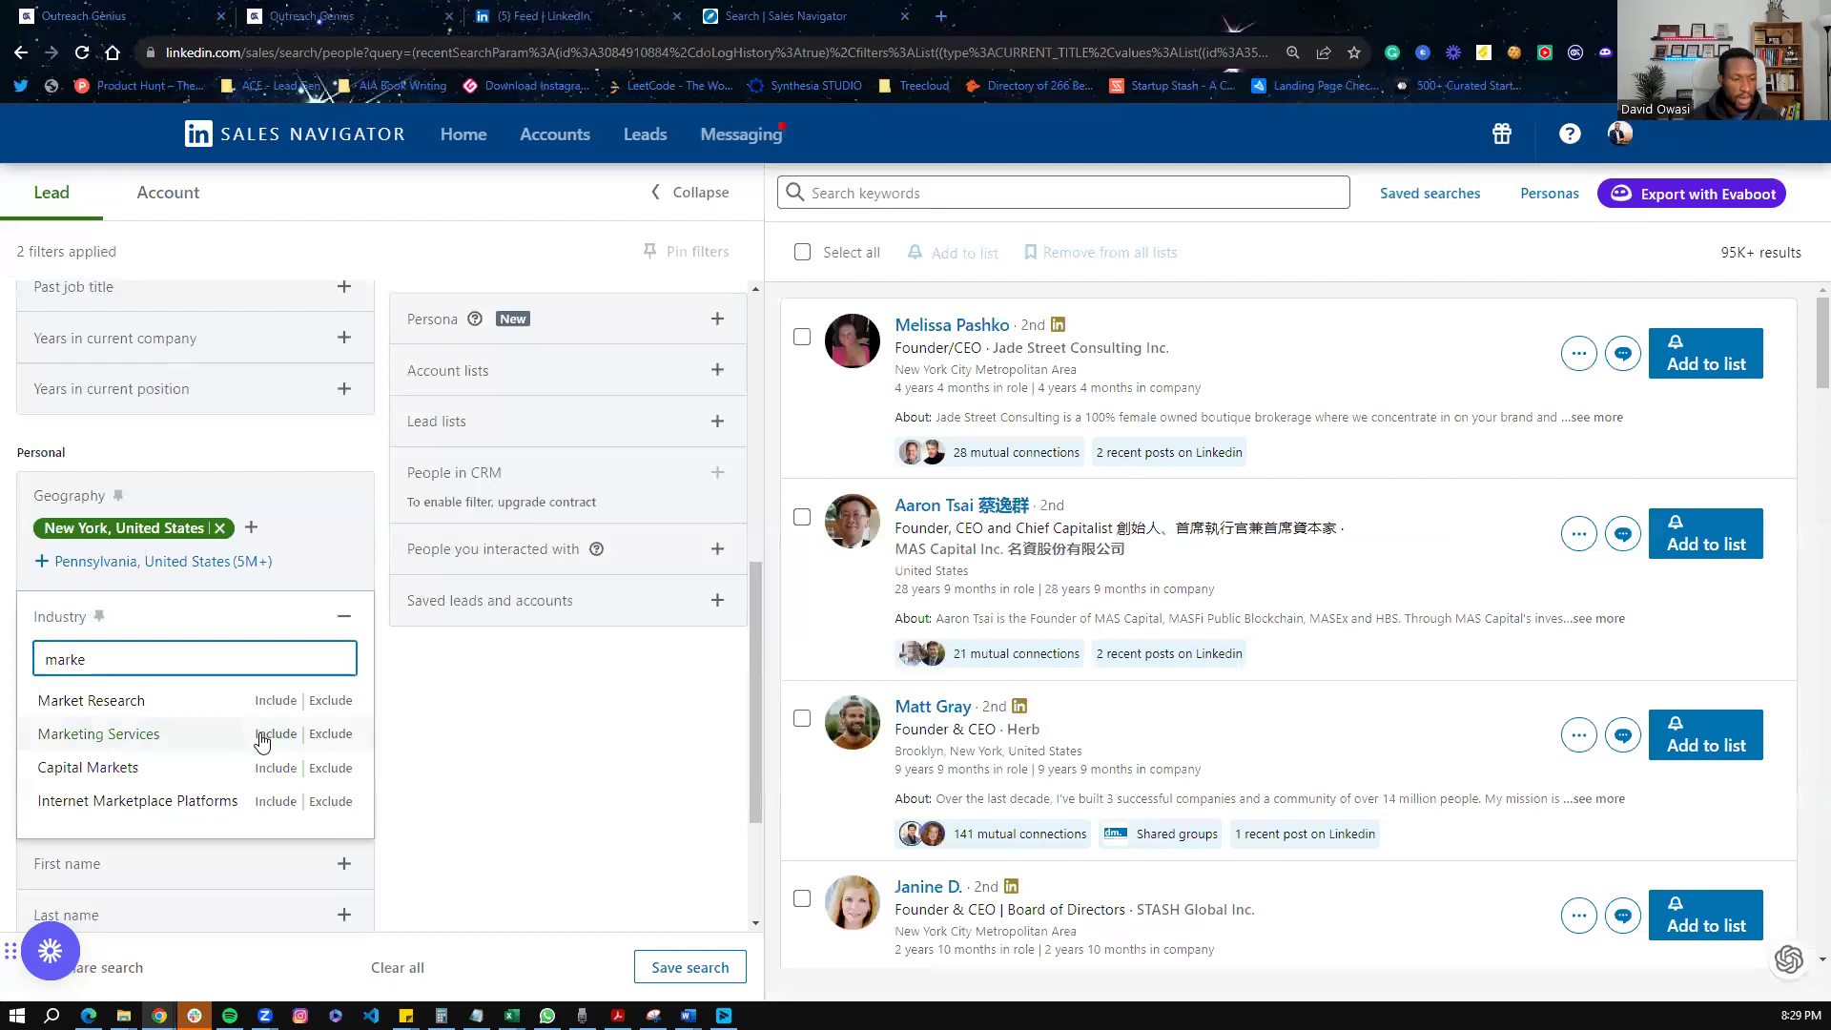
click(282, 736)
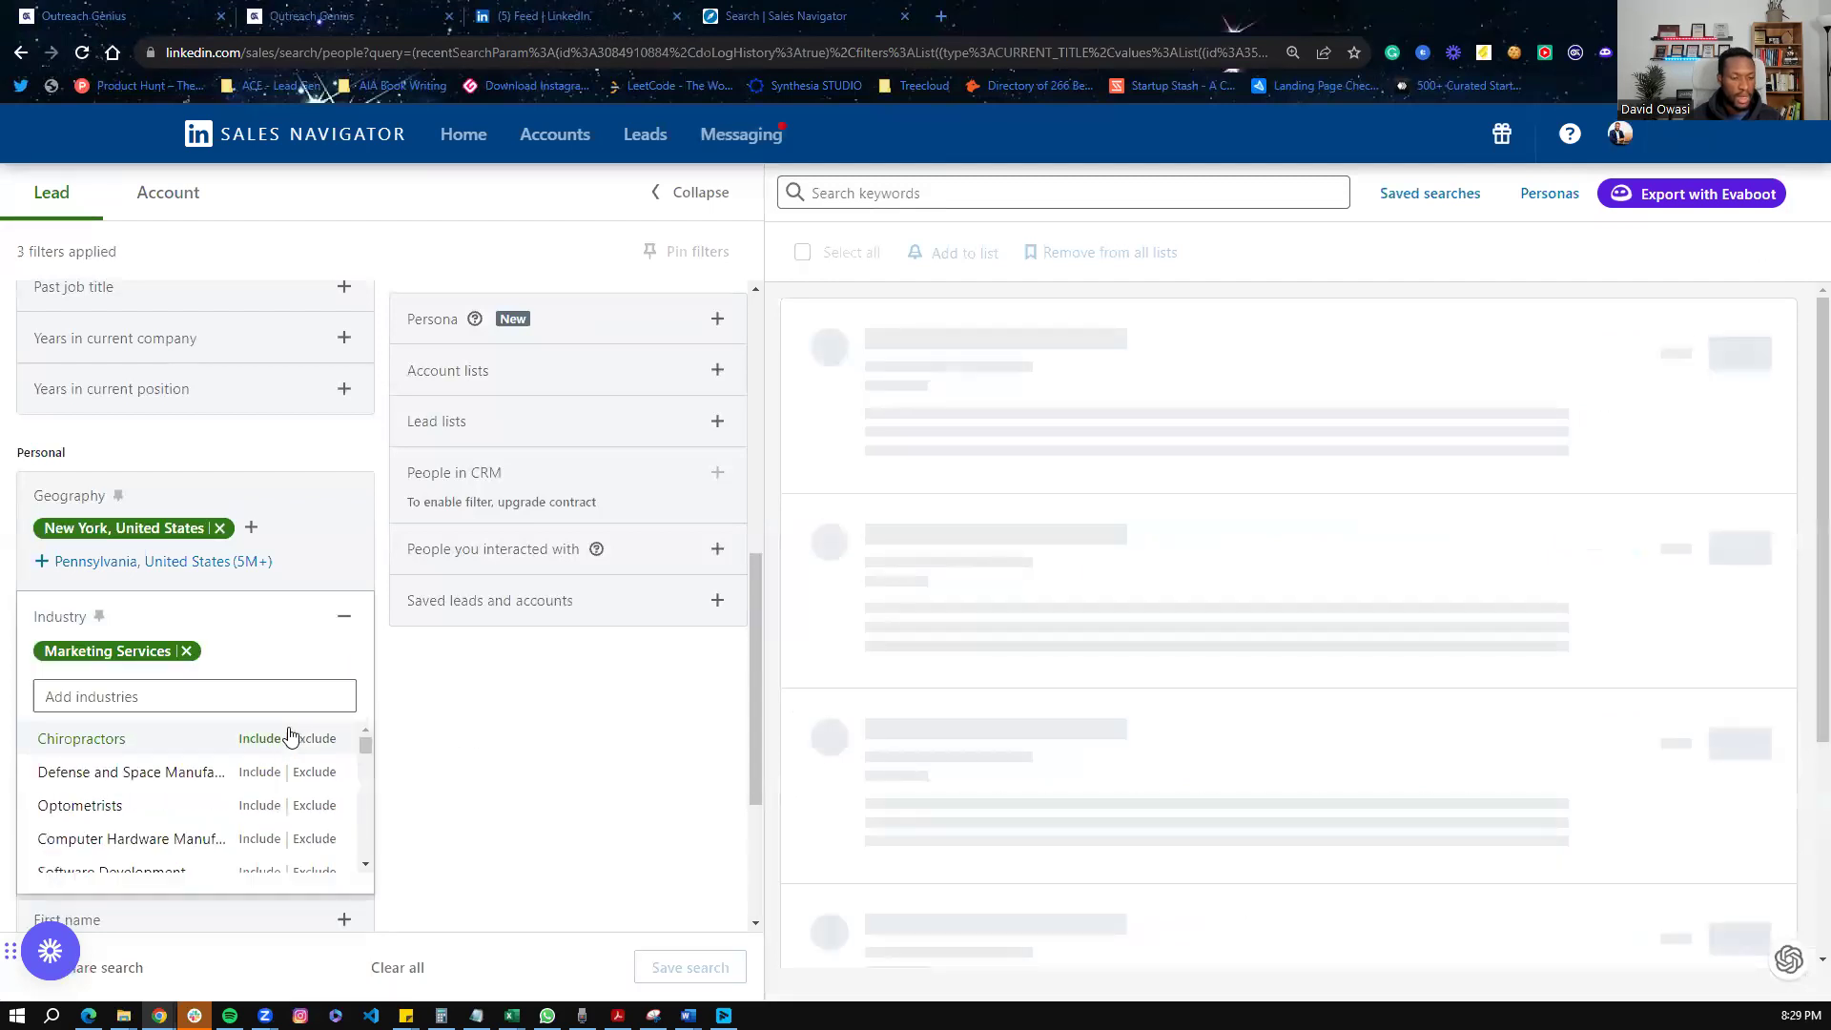
Step: Look over the filtered lead results, then switch back to Outreach Genius
scroll(438, 696, up, 7)
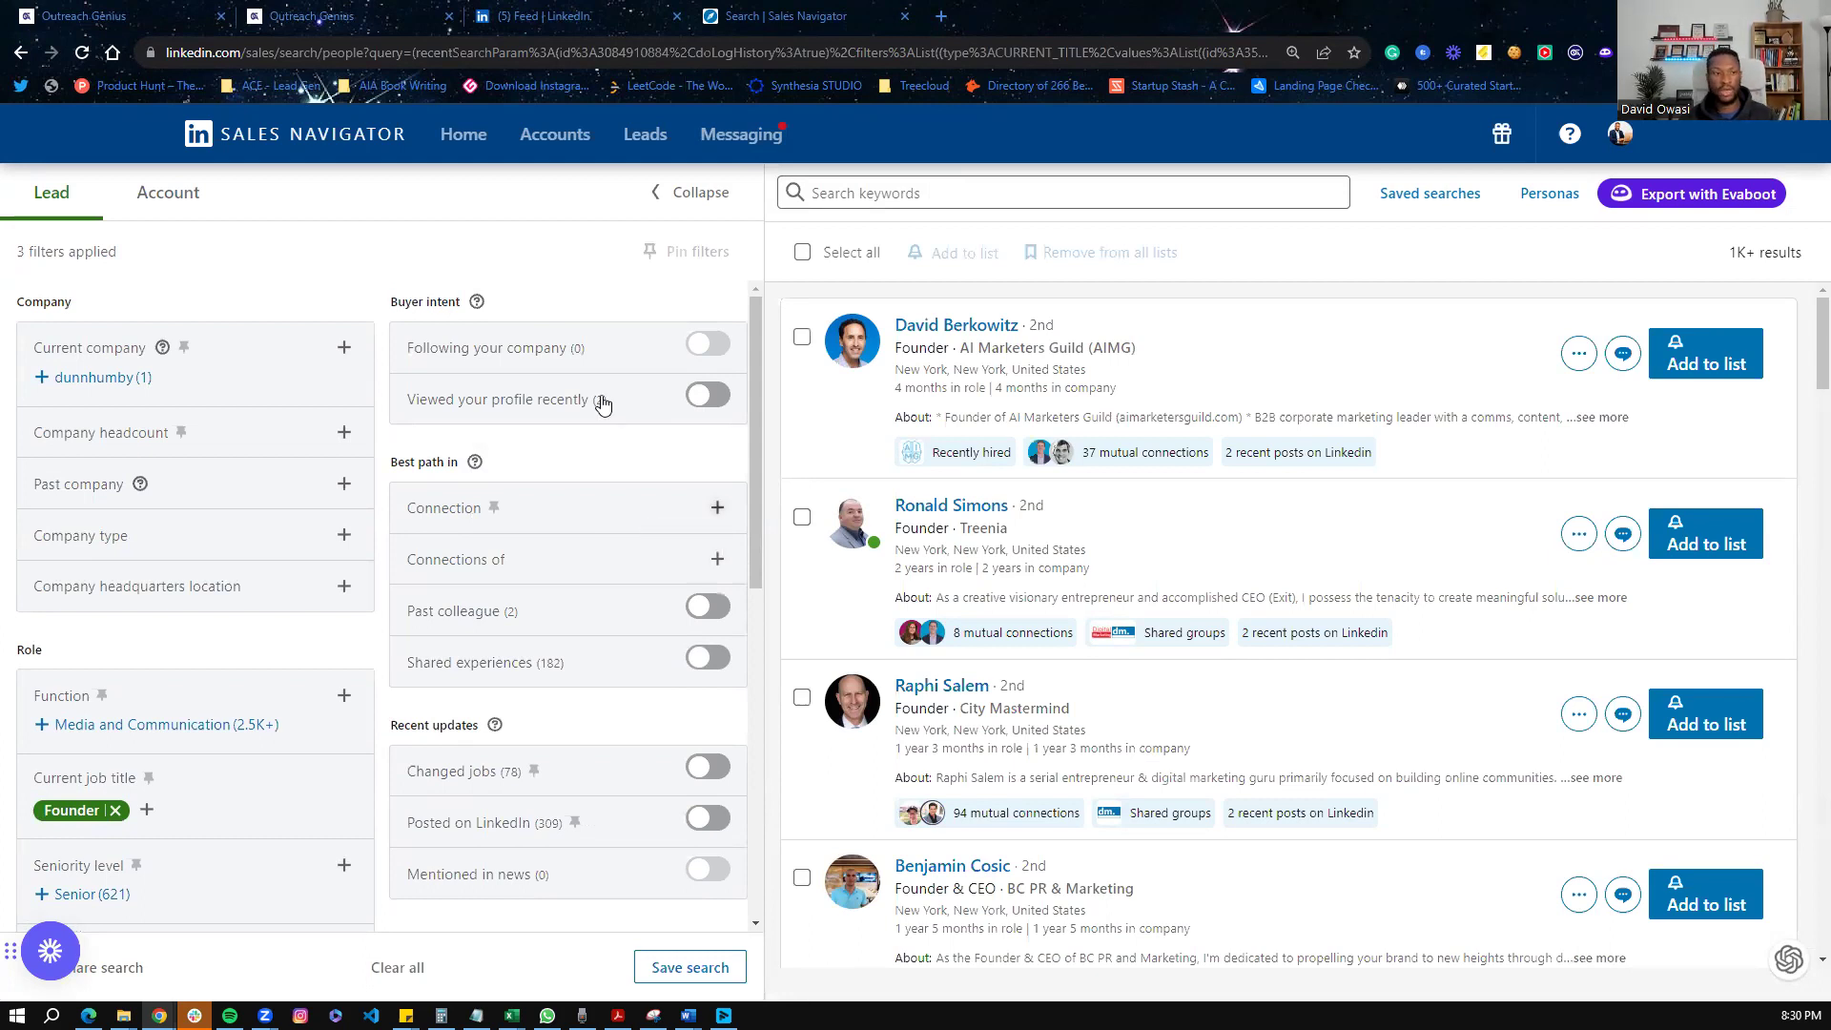
scroll(933, 391, down, 2)
scroll(932, 391, down, 3)
scroll(401, 610, down, 2)
scroll(50, 622, down, 3)
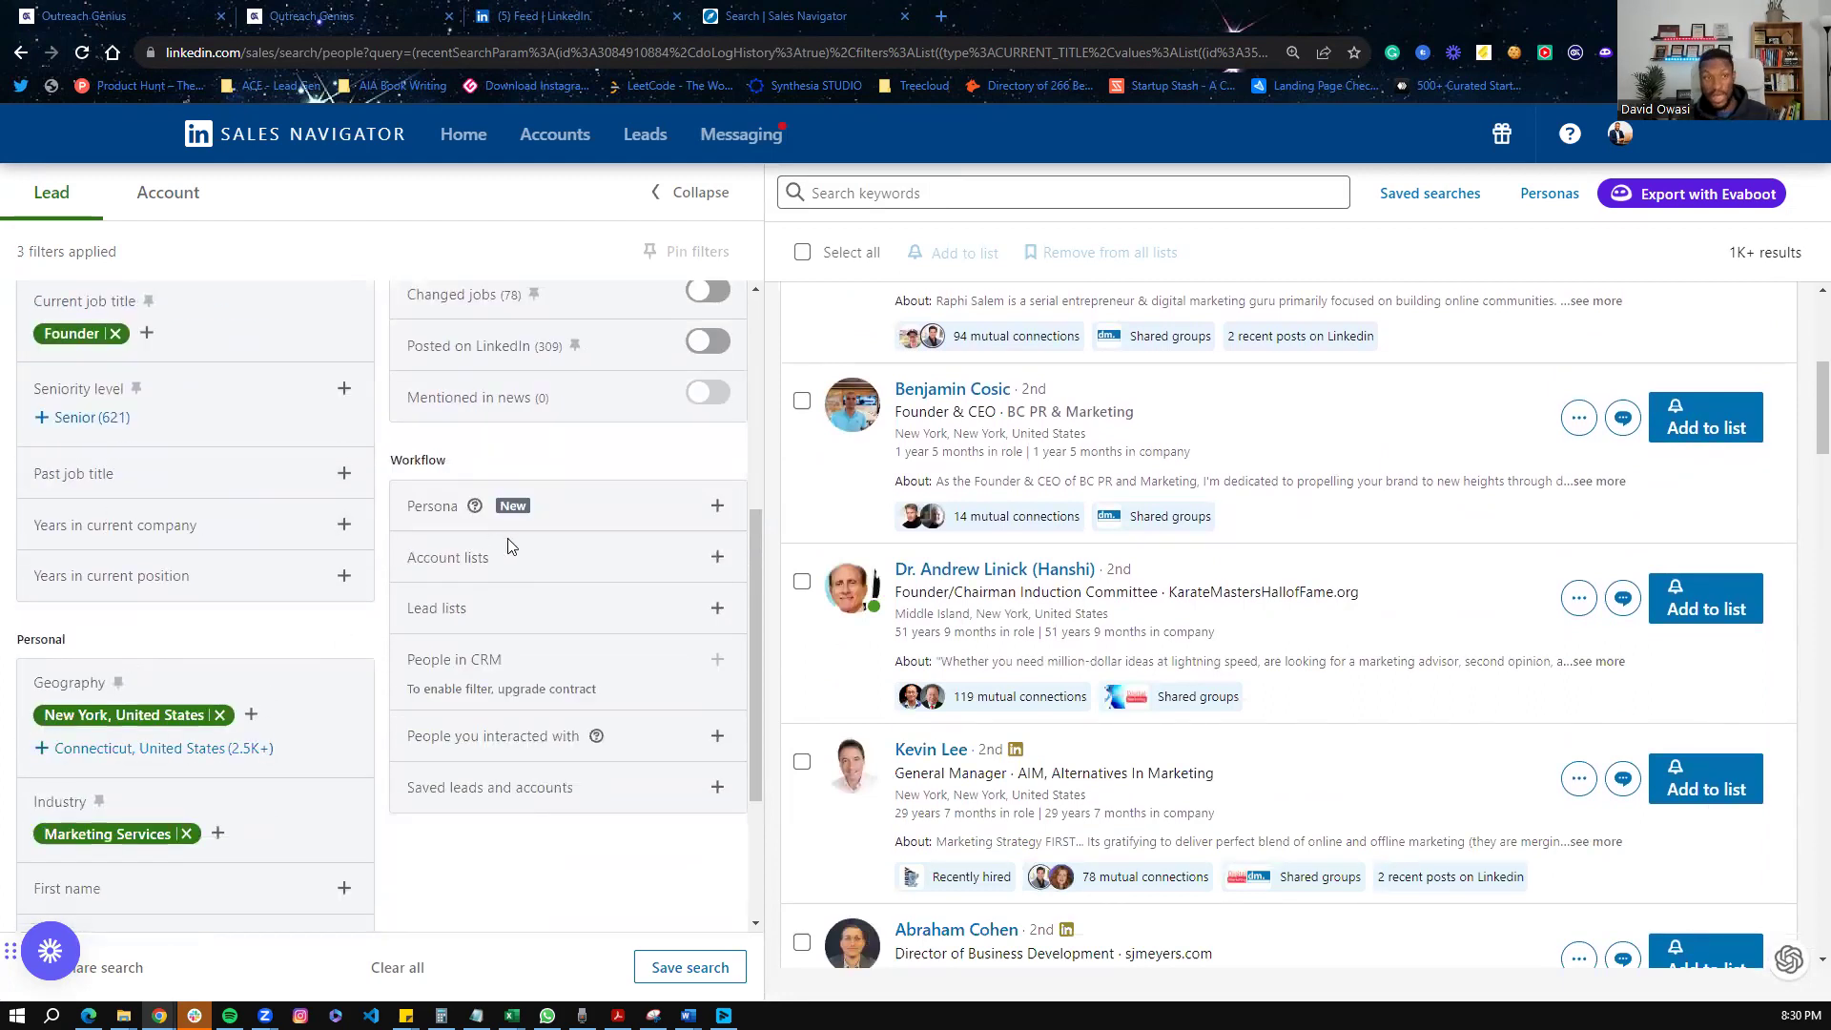
scroll(842, 531, up, 5)
click(120, 19)
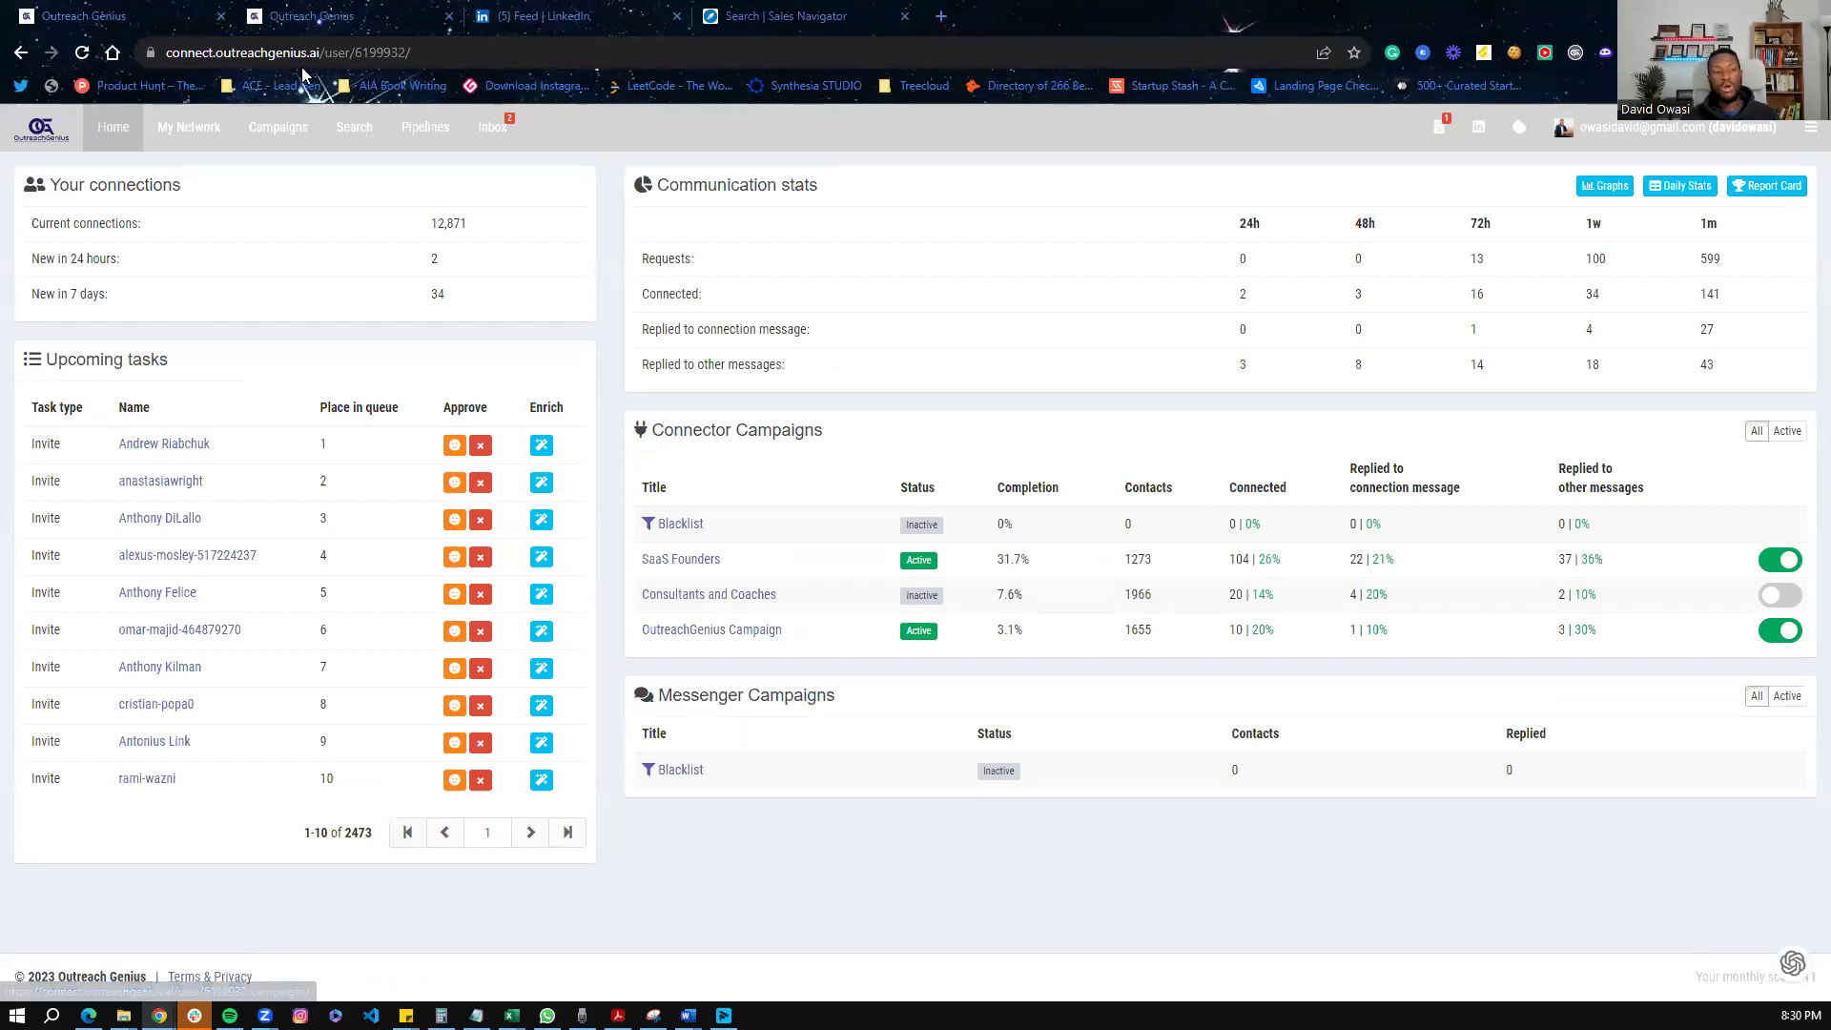
Step: Start a new Outreach Genius search task named 'Test'
click(299, 12)
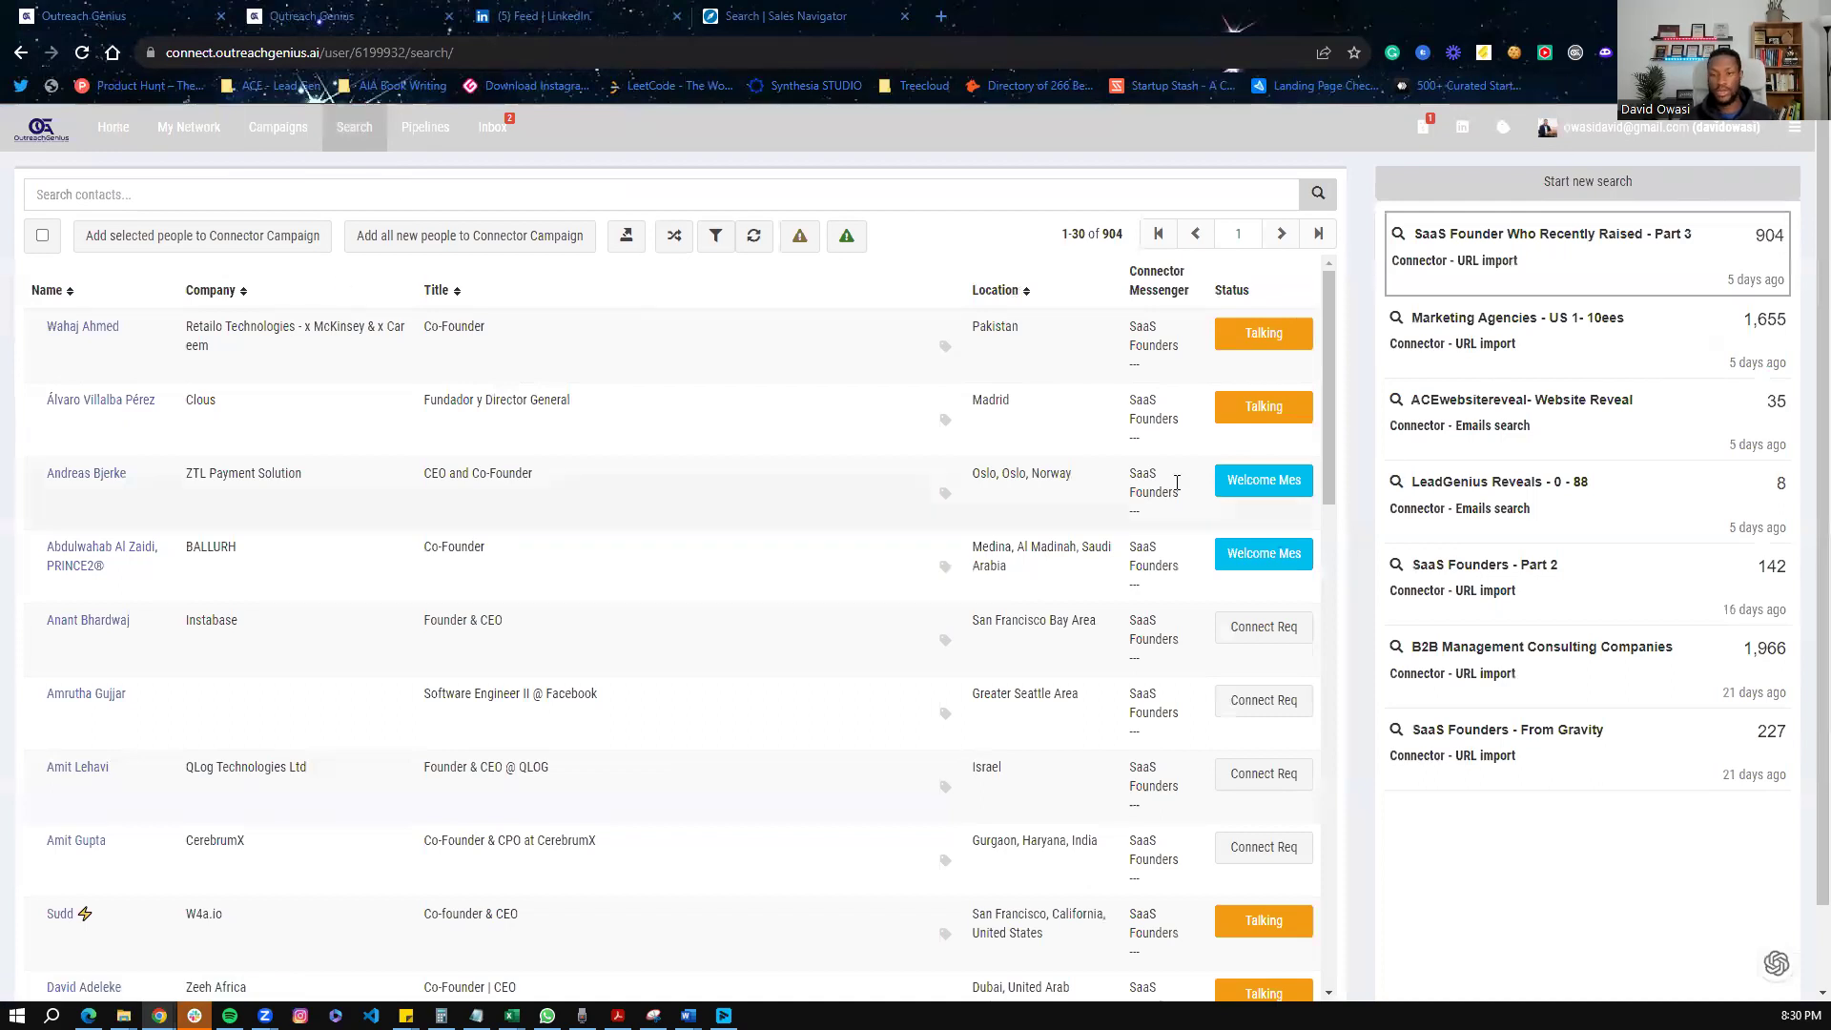
scroll(1583, 417, down, 1)
scroll(1550, 458, up, 1)
click(1571, 183)
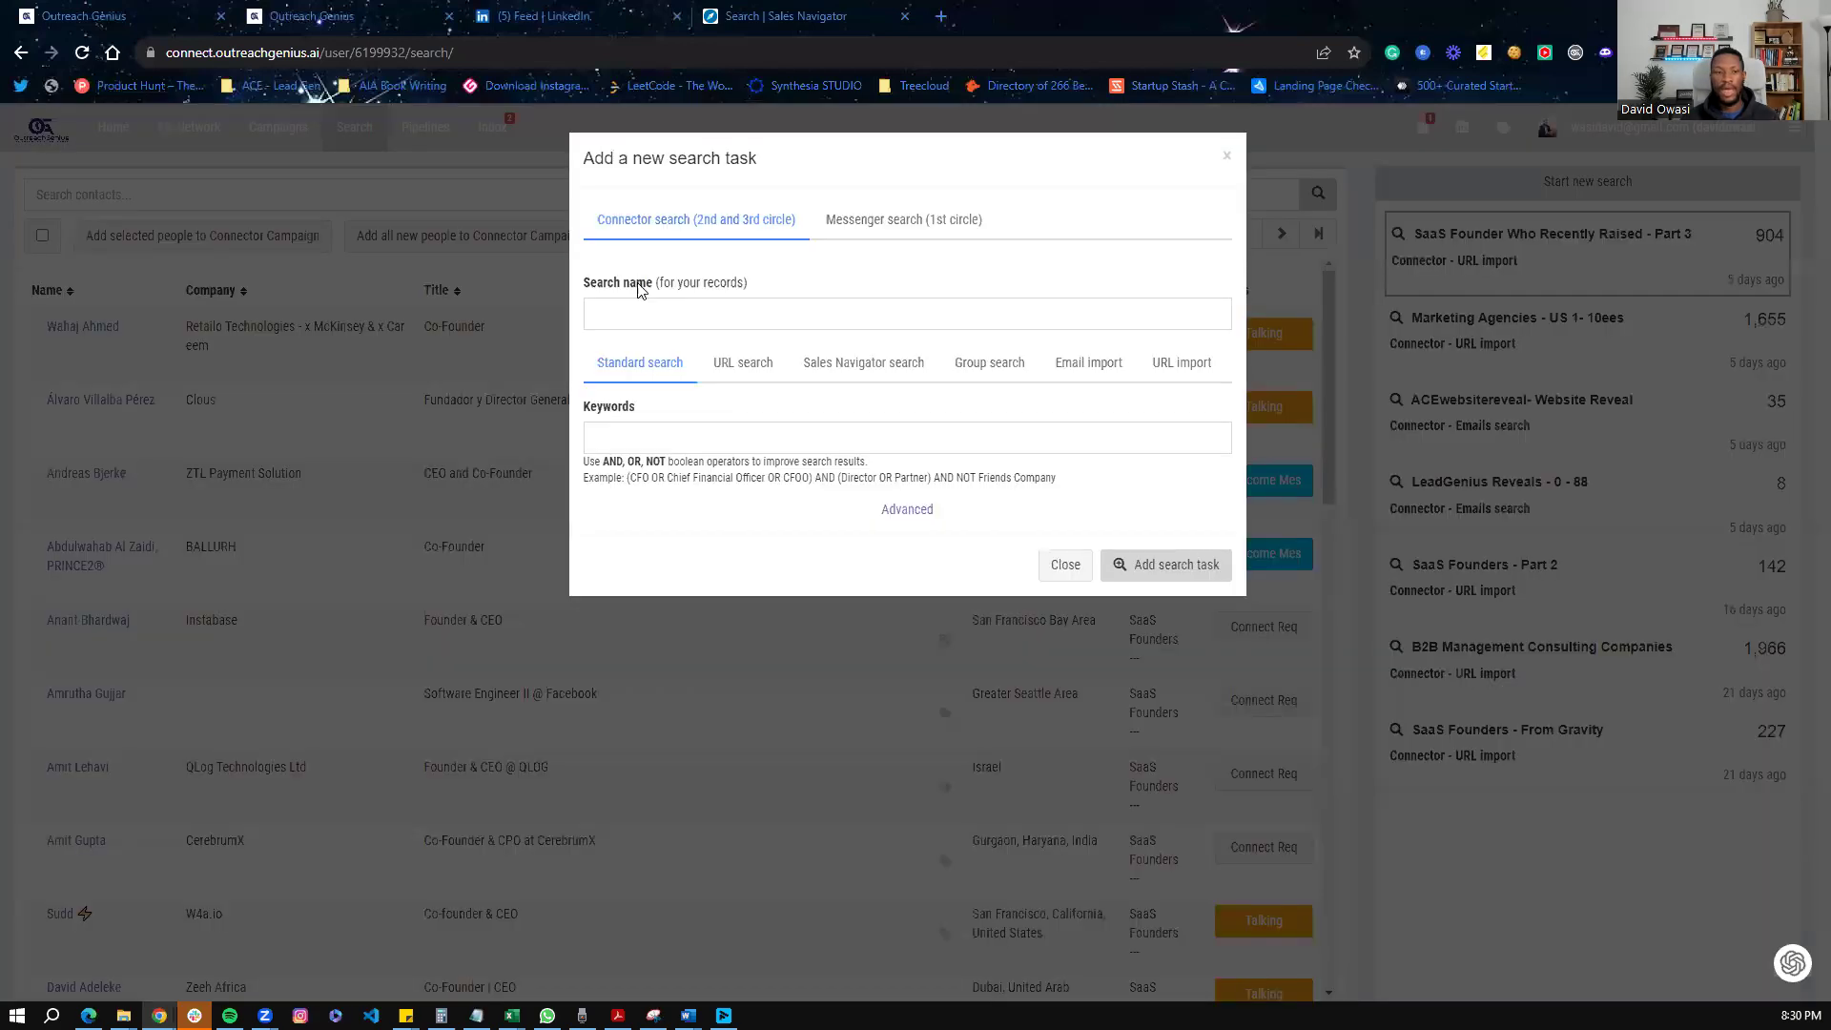
click(664, 318)
text(Test)
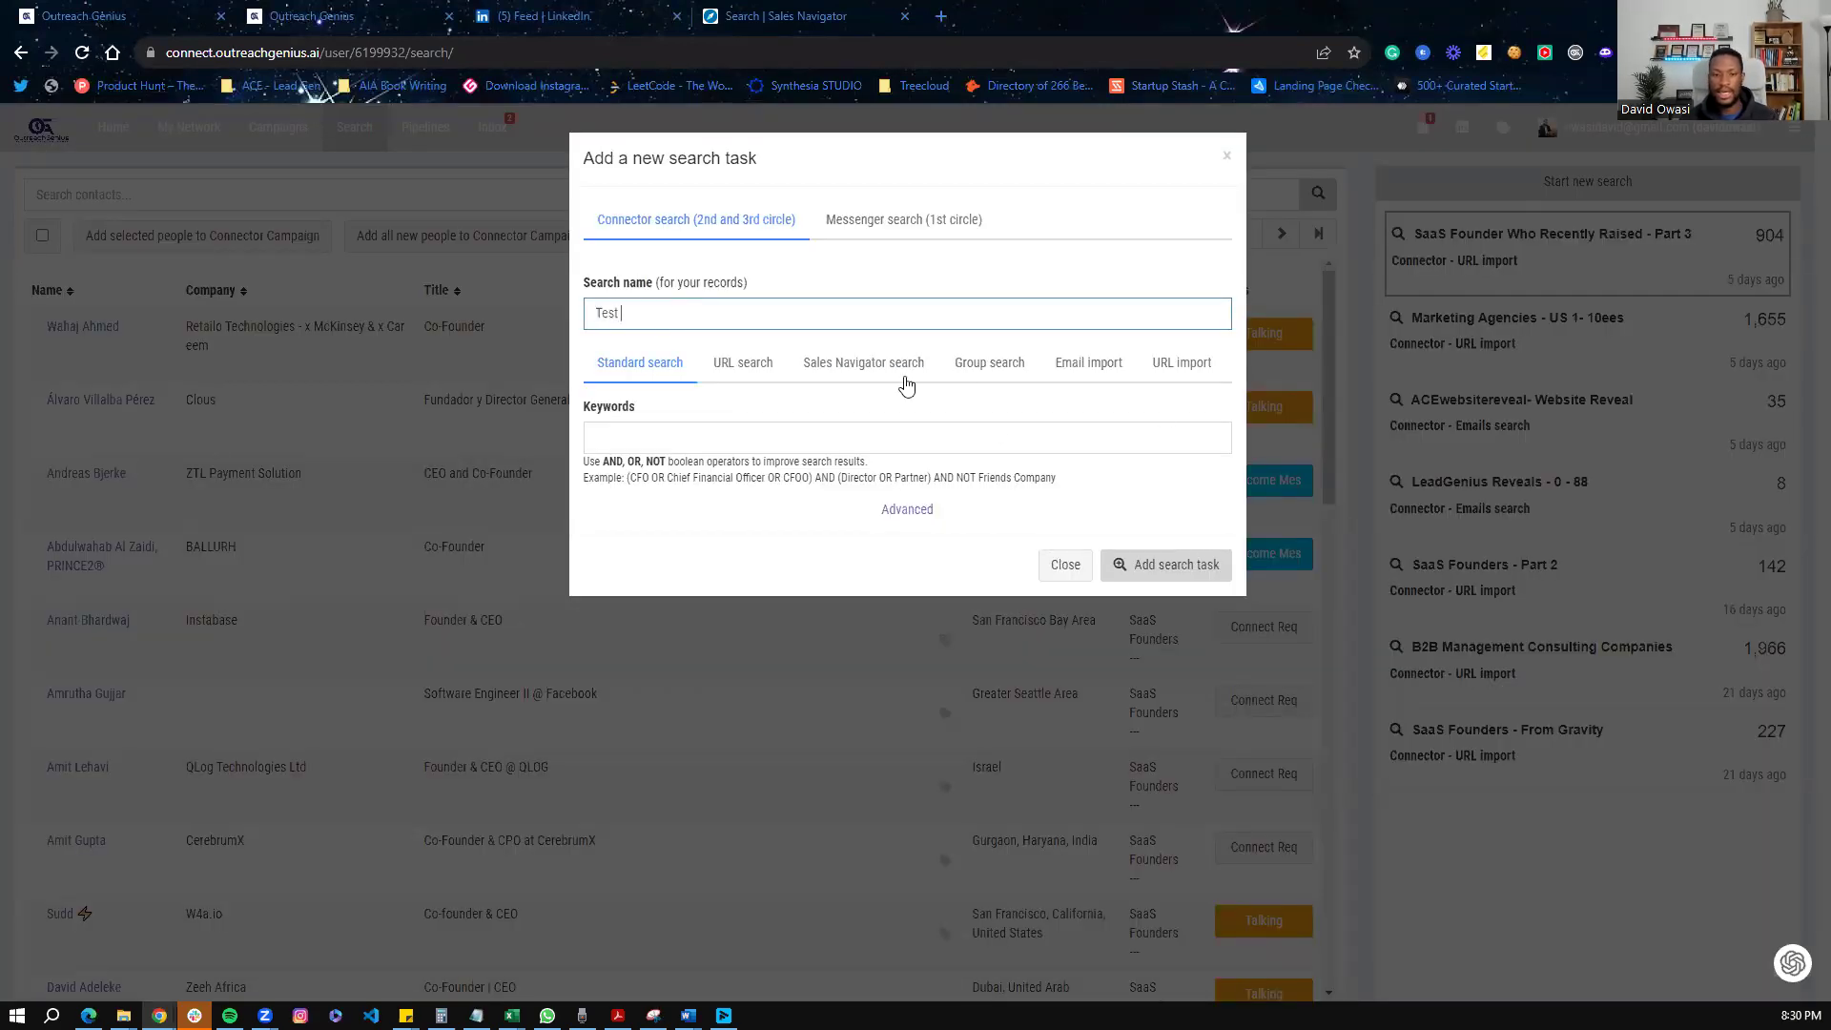
Step: Compare the available import options and select Sales Navigator search as the task's source
click(868, 364)
click(630, 365)
click(751, 377)
click(863, 368)
click(989, 367)
click(1075, 376)
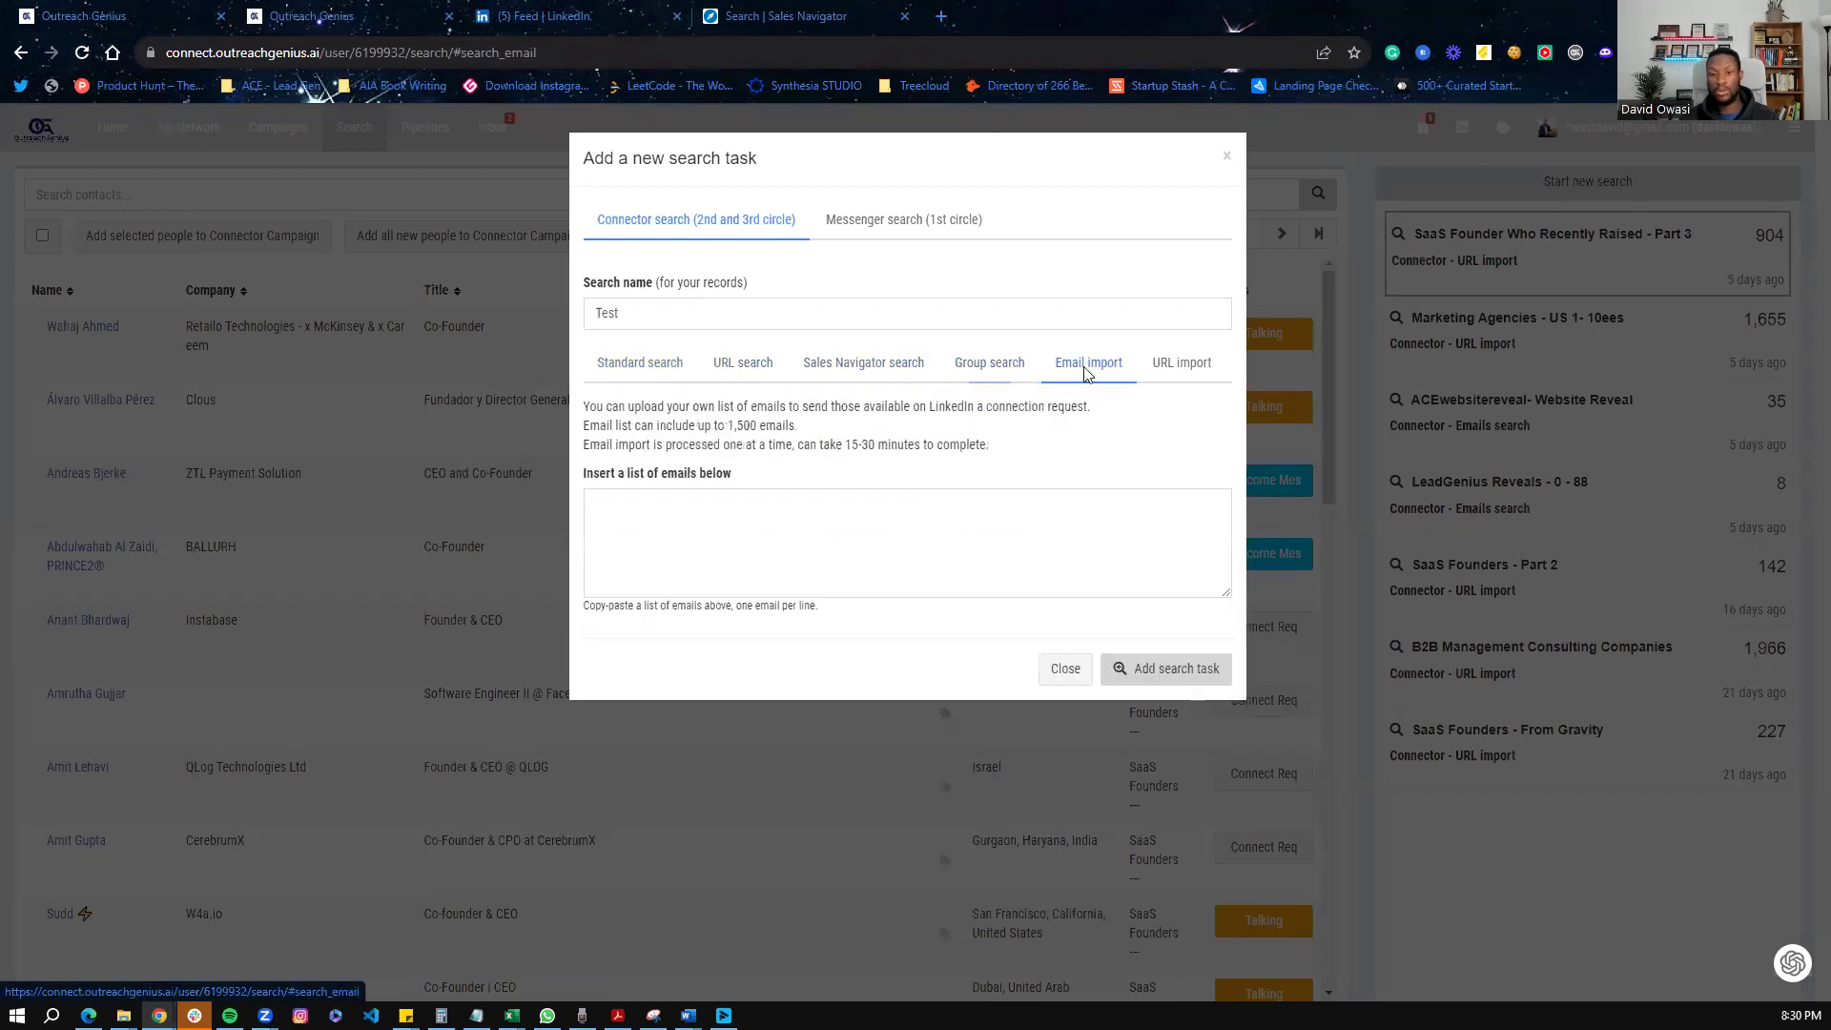
click(728, 534)
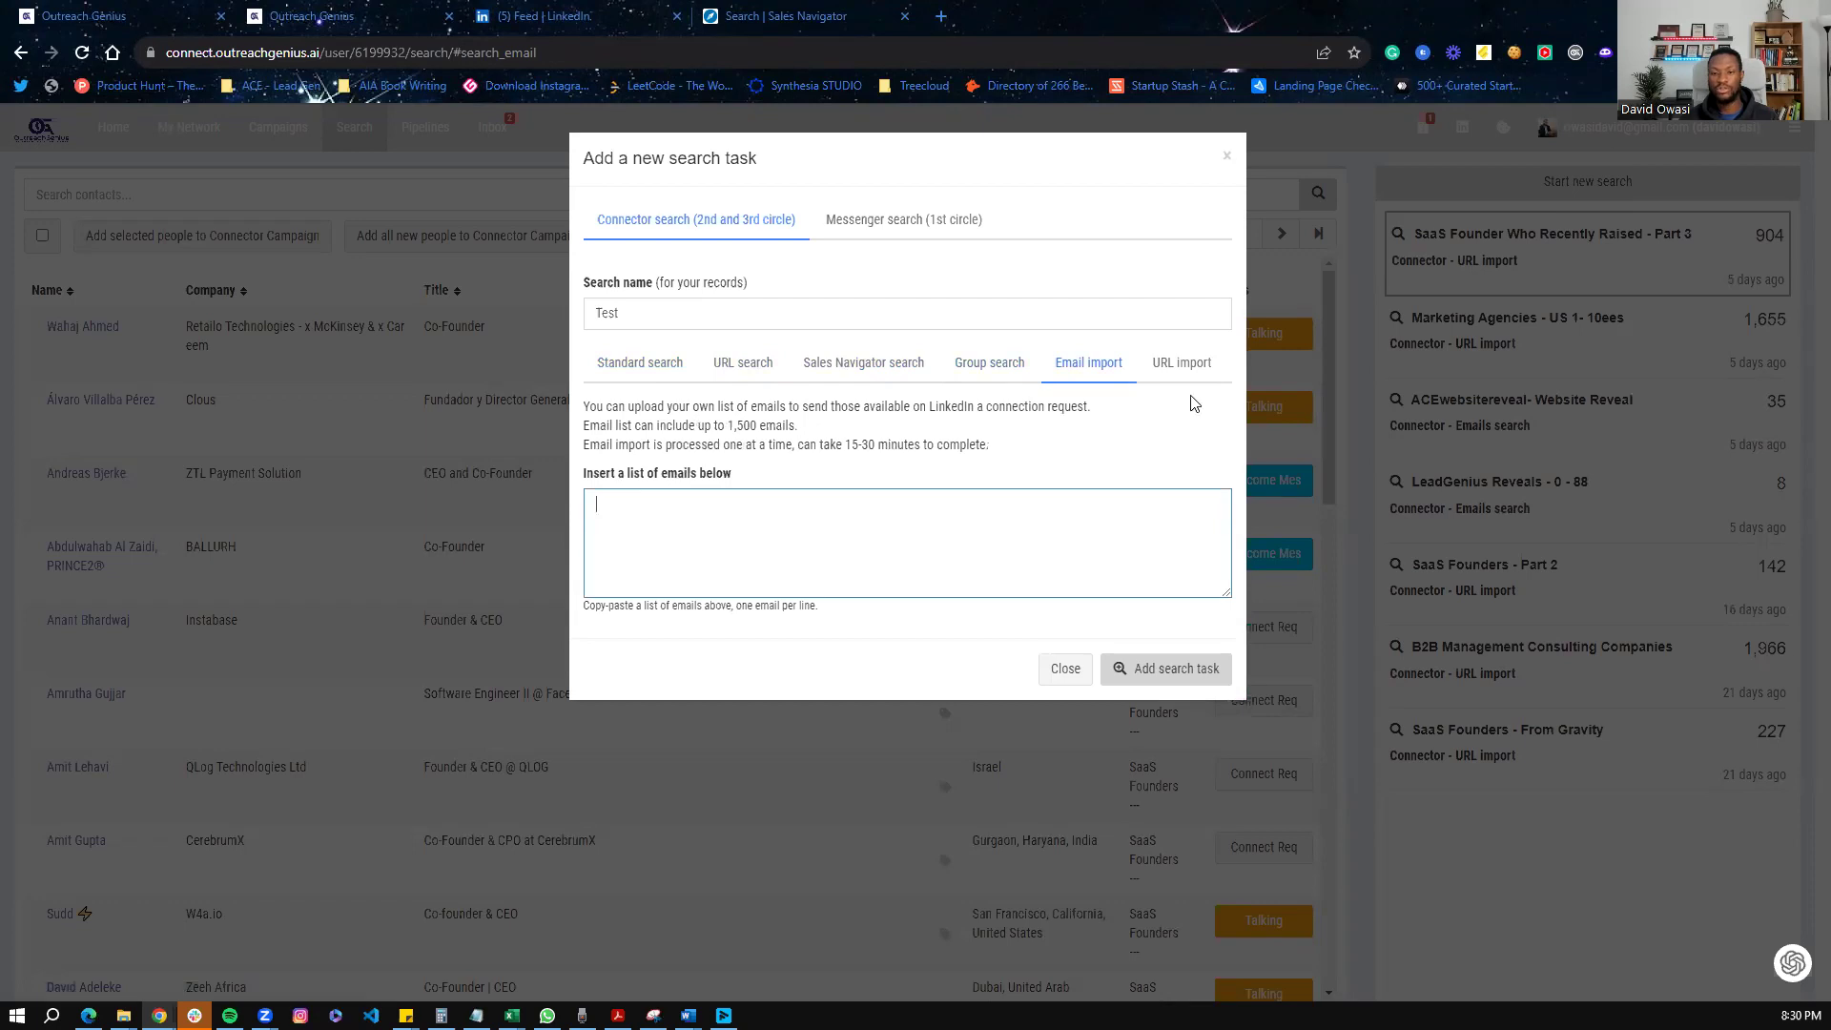
click(1183, 368)
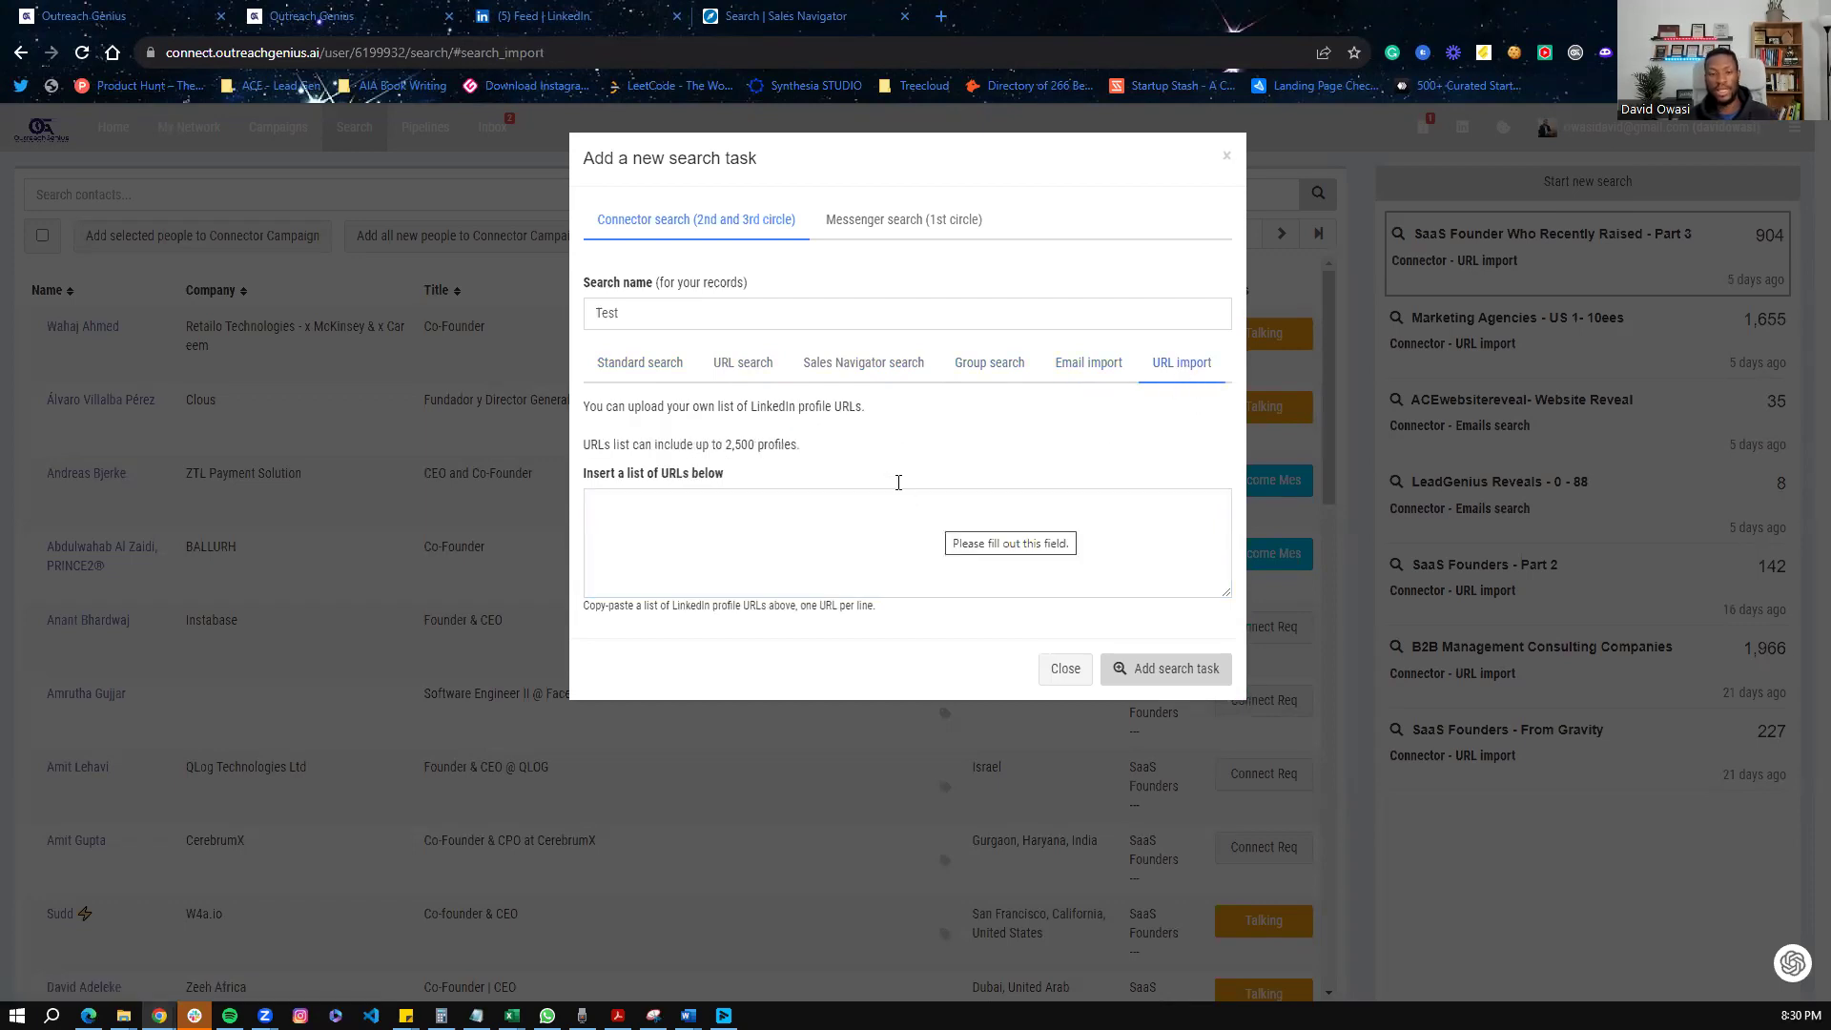
click(843, 362)
click(803, 434)
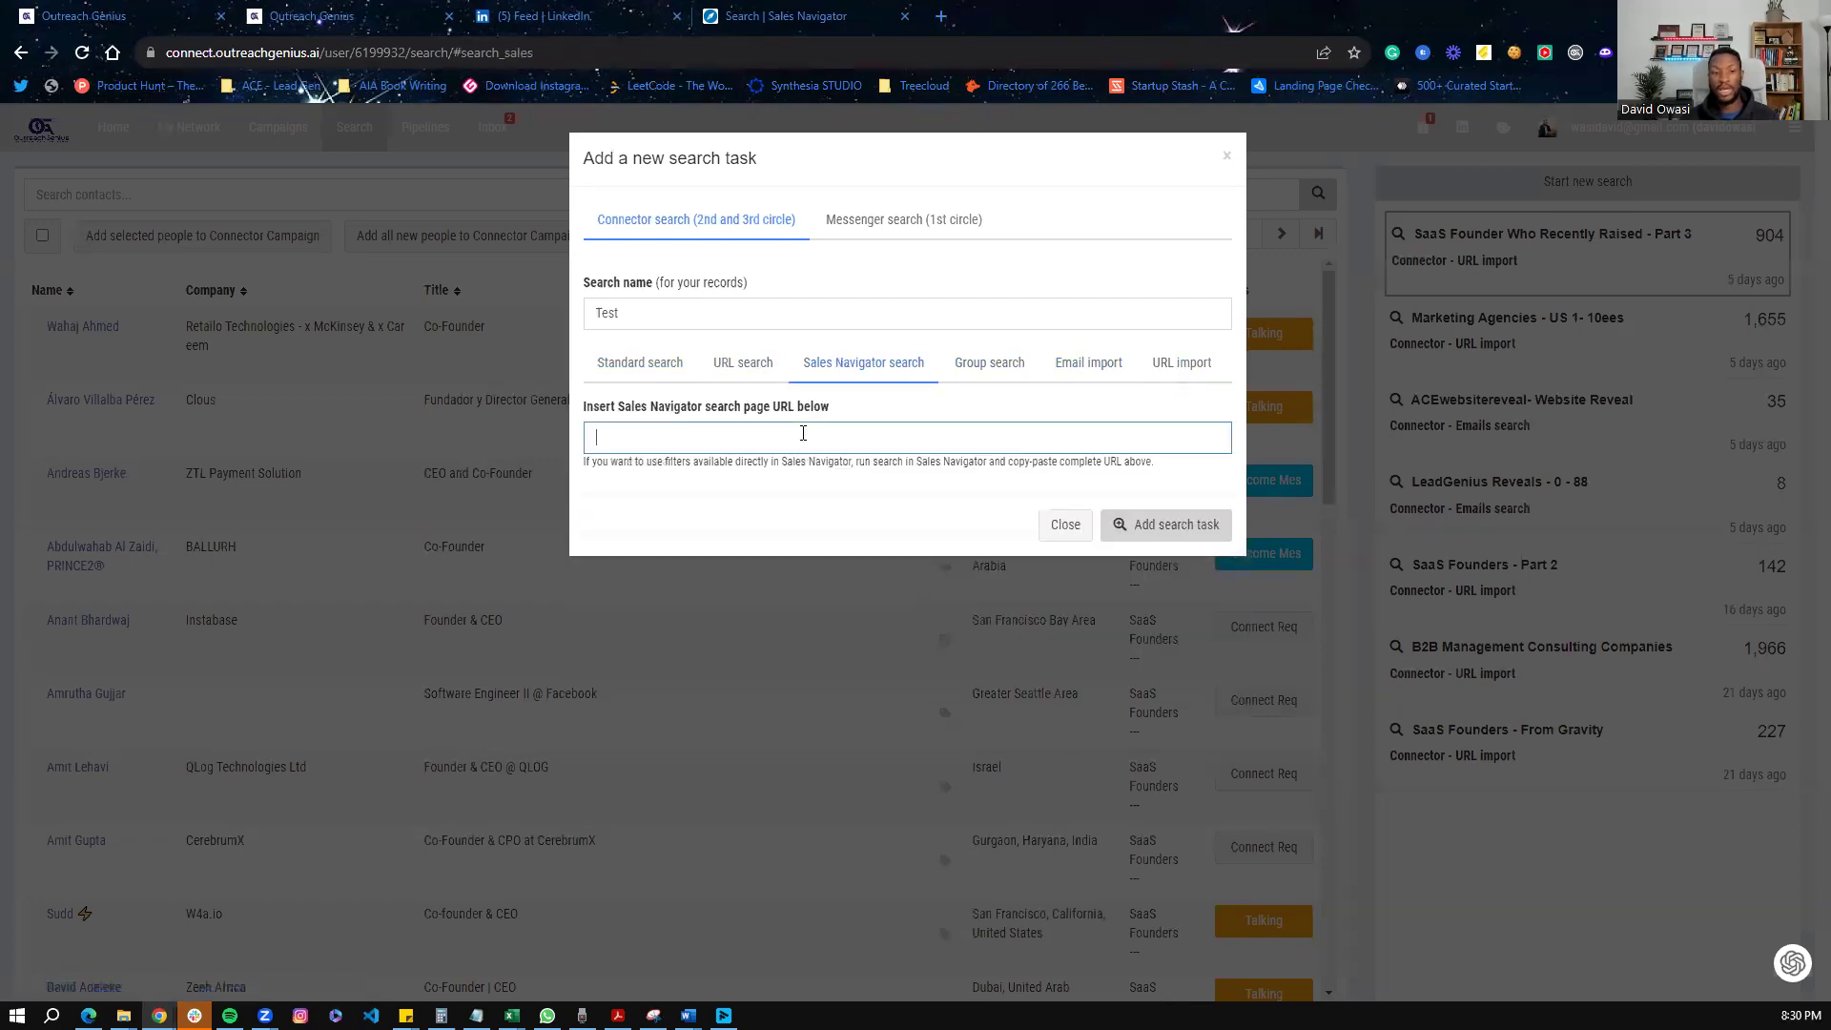
Step: Copy the filtered Sales Navigator search URL and paste it into the task
click(819, 11)
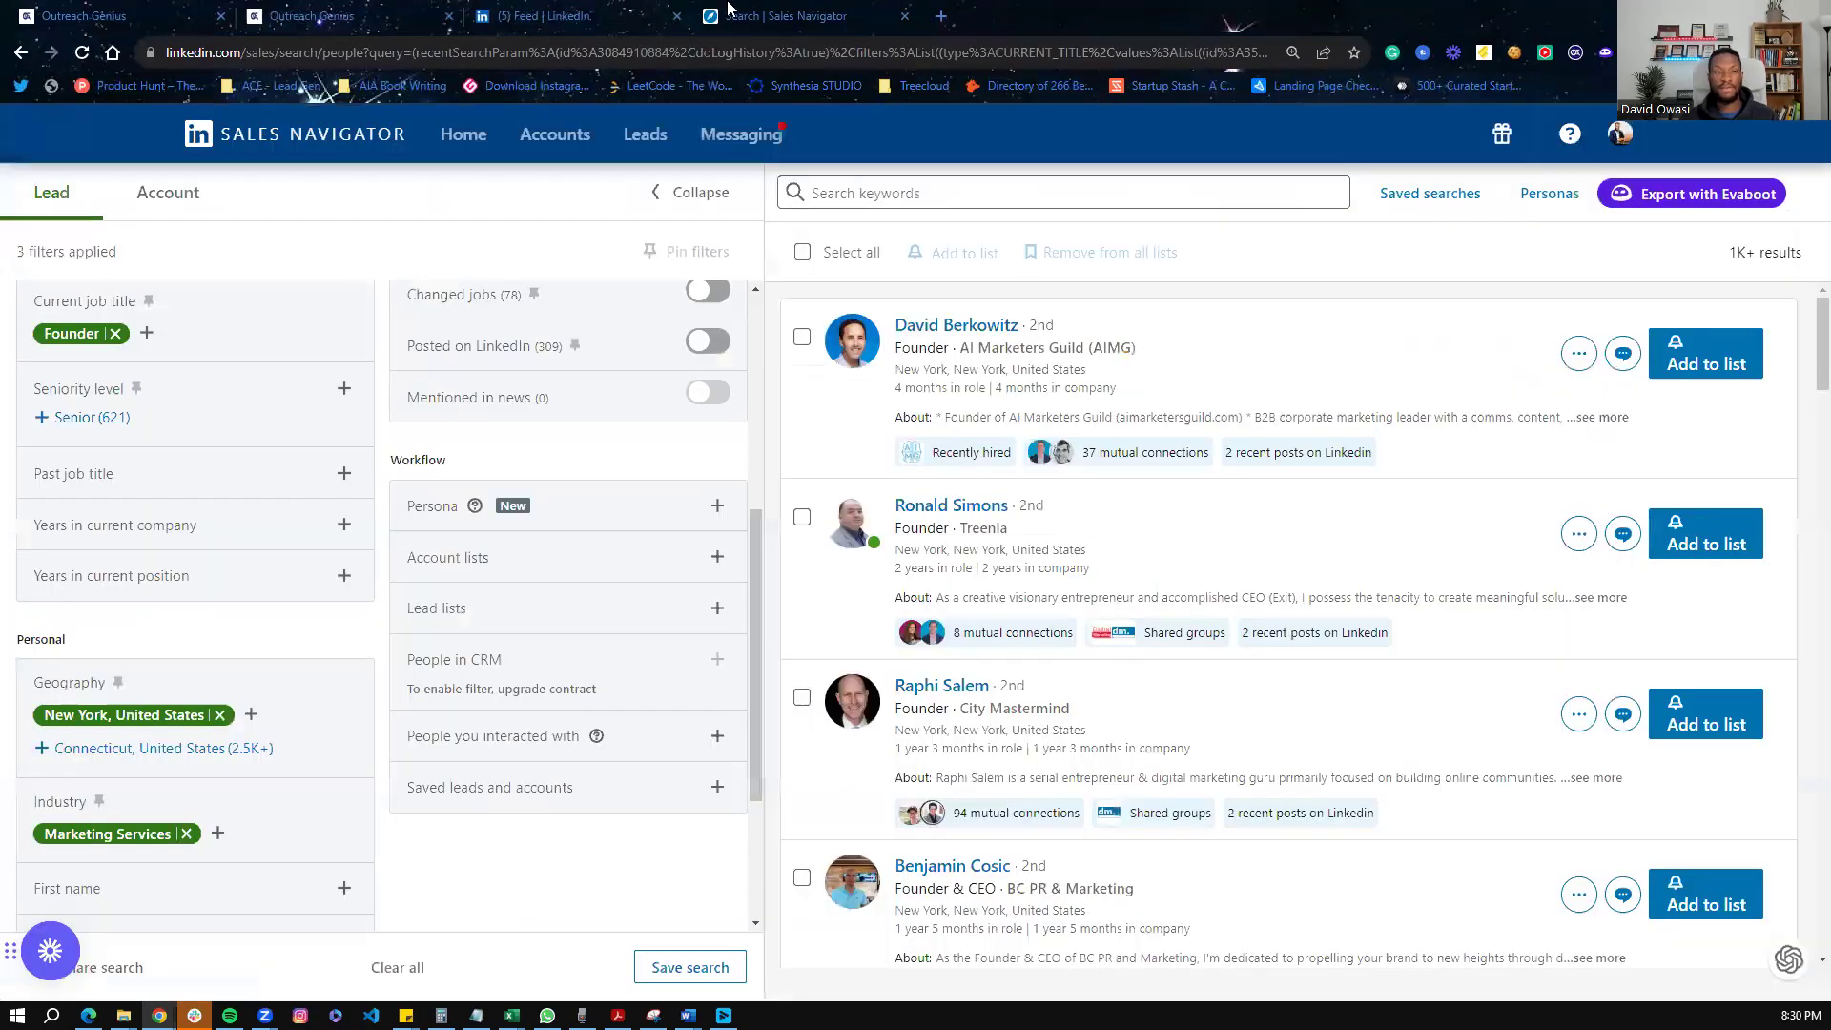
click(475, 51)
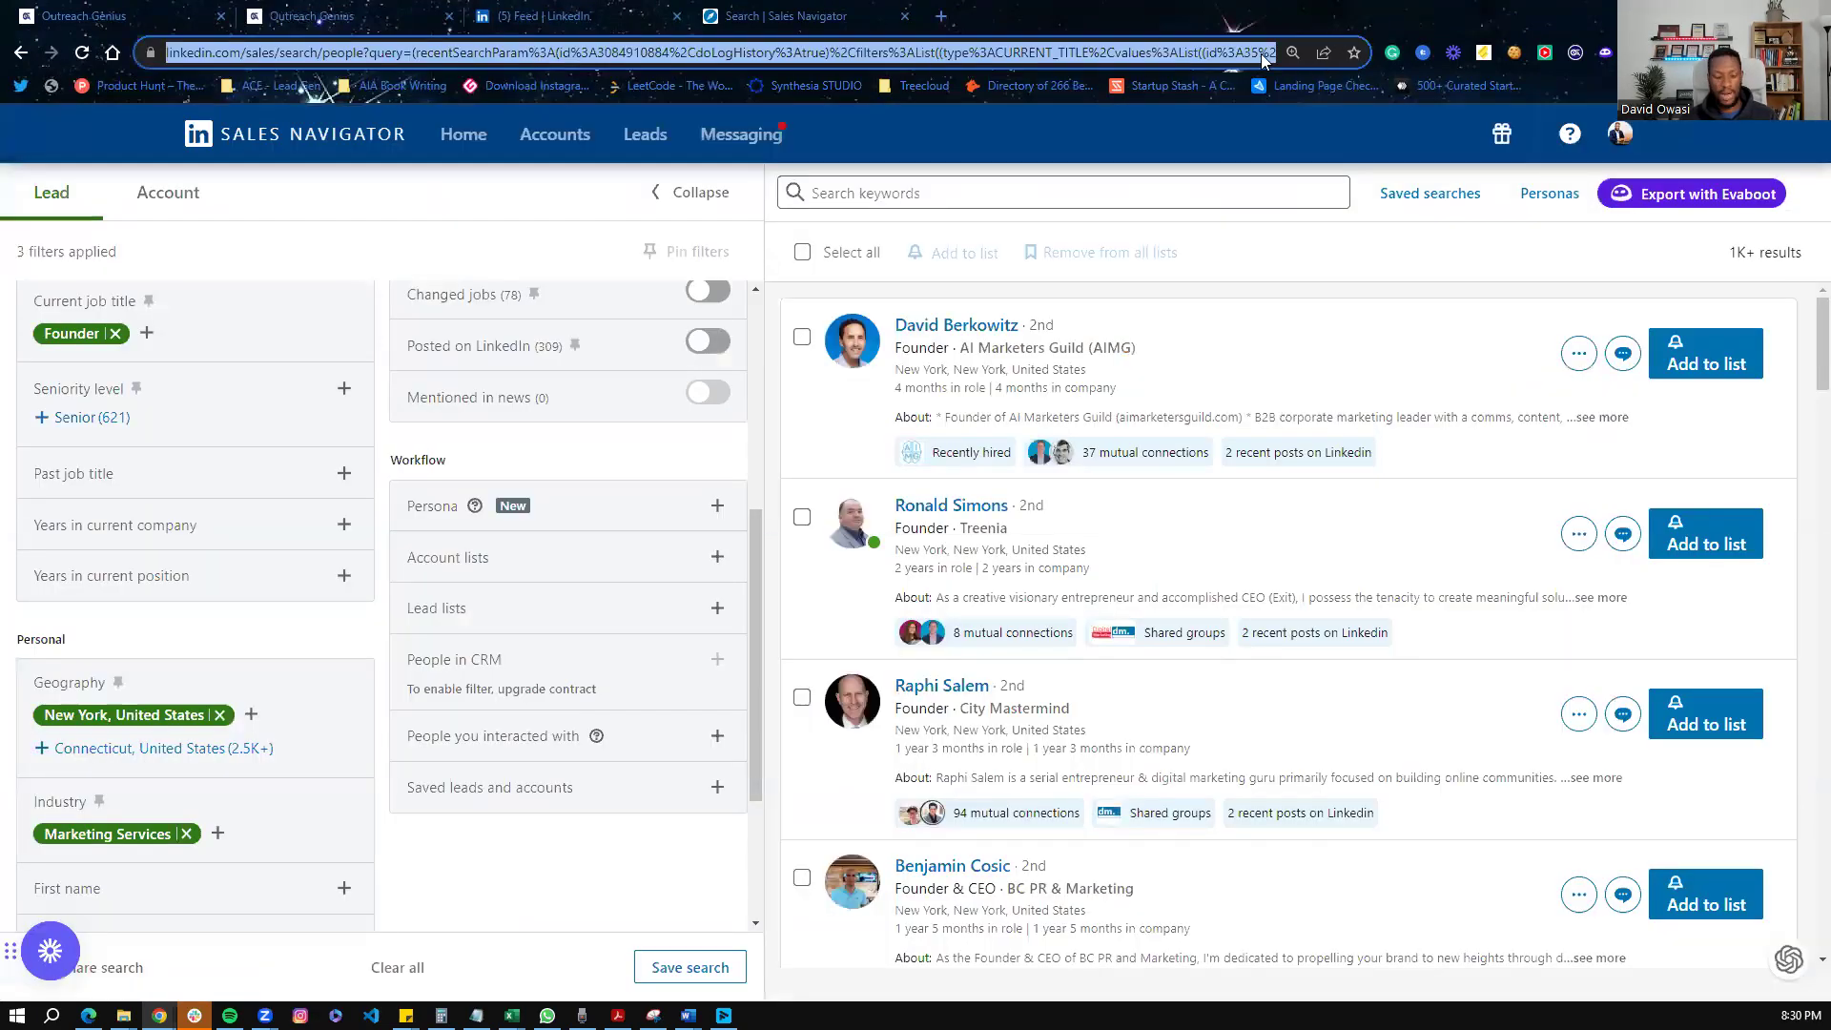
click(332, 14)
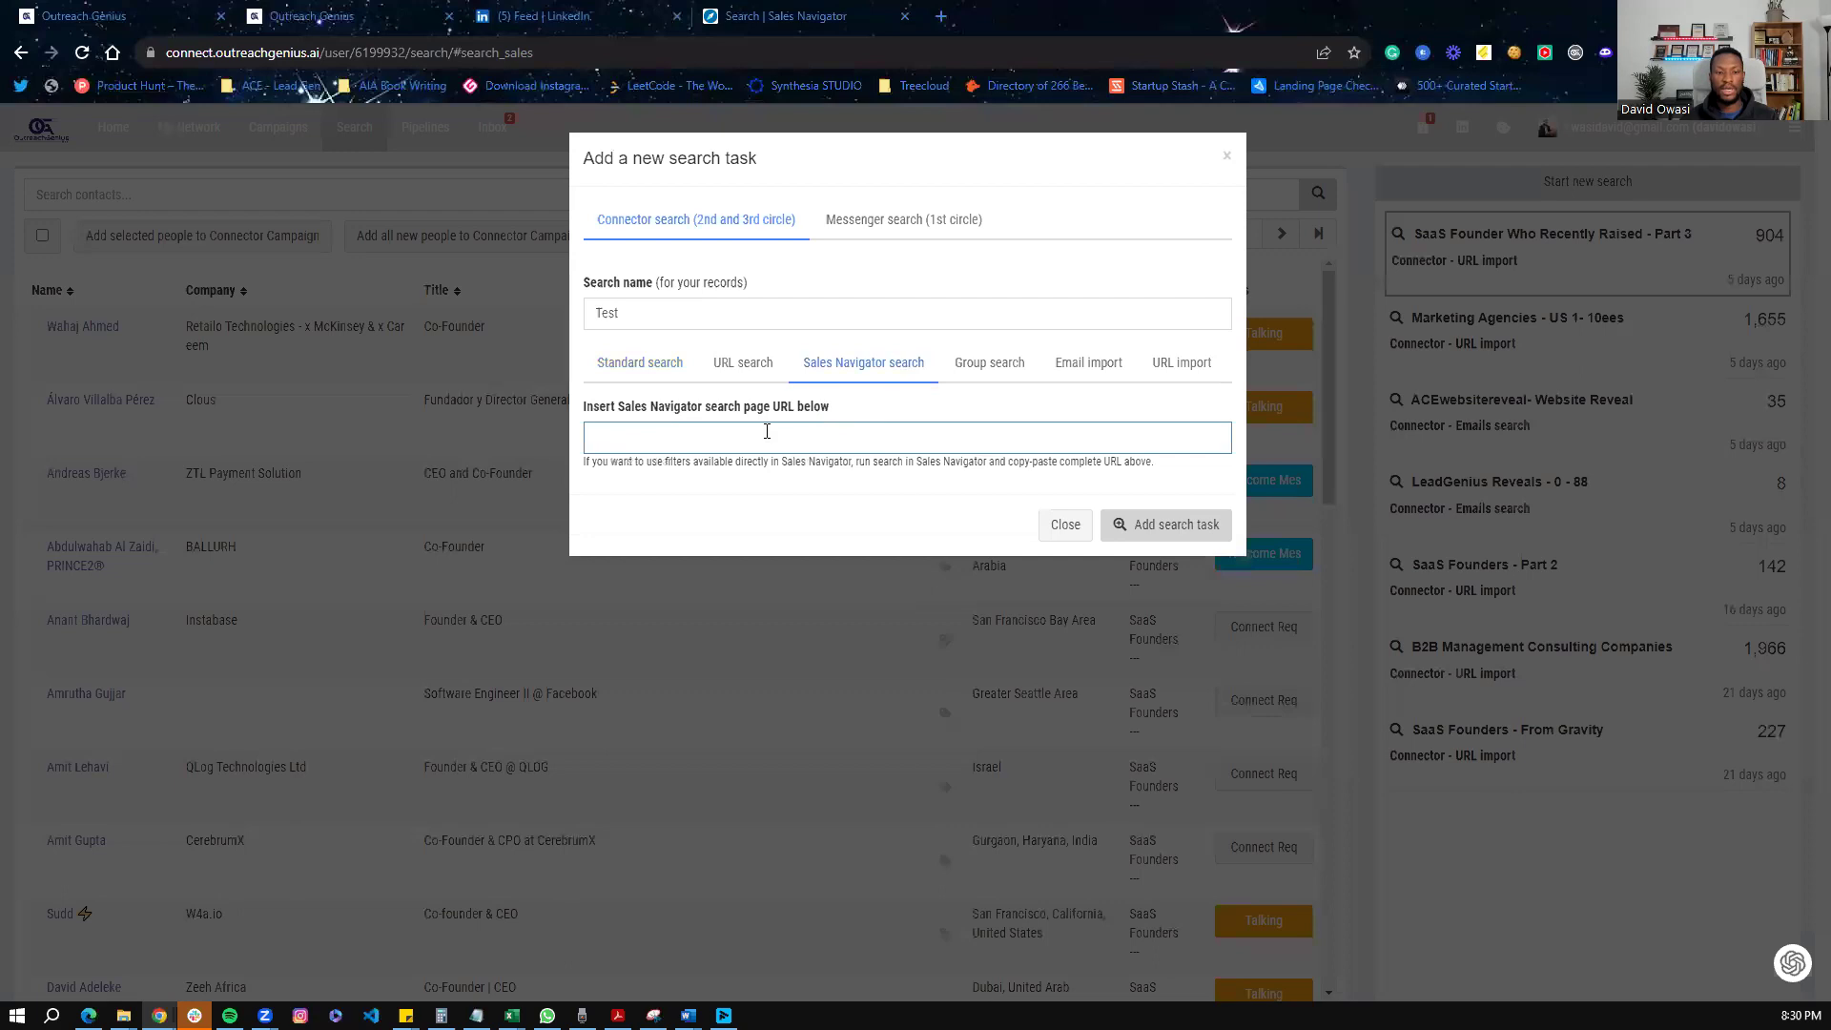
key(ctrl+v)
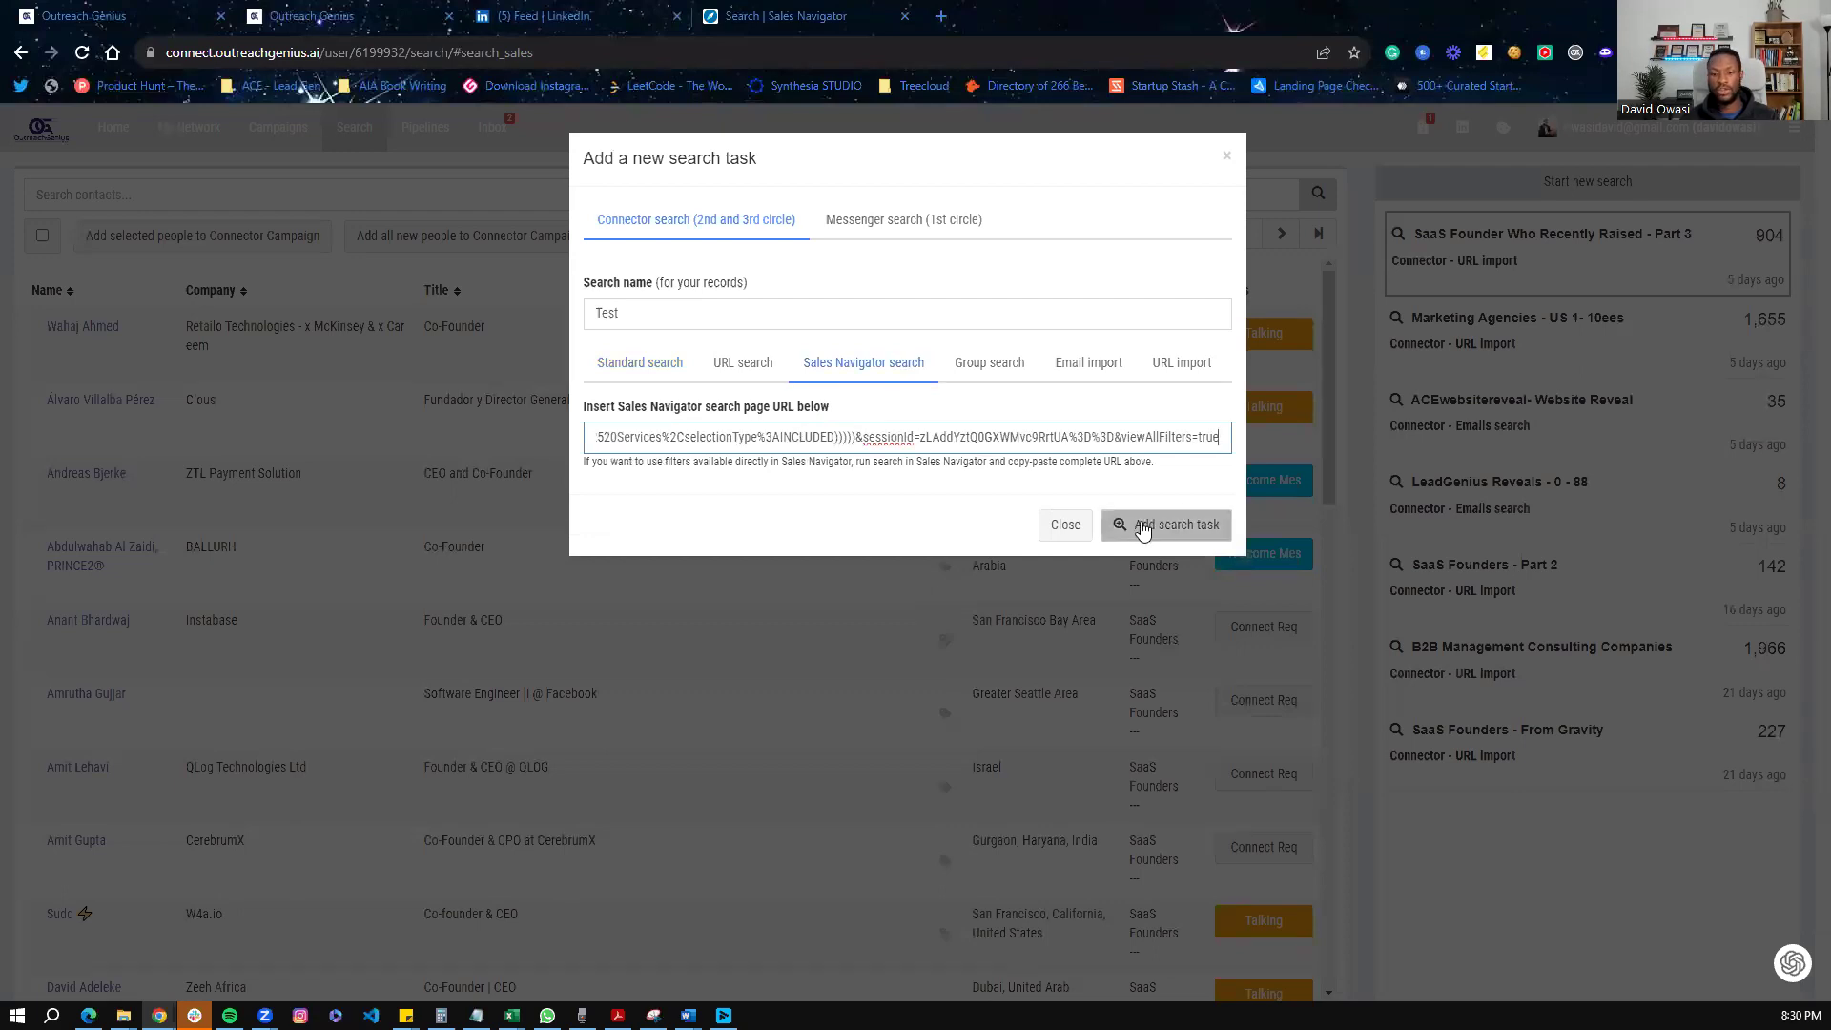
Step: Discard the 'Test' search task, go back to the Home dashboard and open the account menu
click(1066, 527)
scroll(424, 479, down, 15)
scroll(425, 478, down, 5)
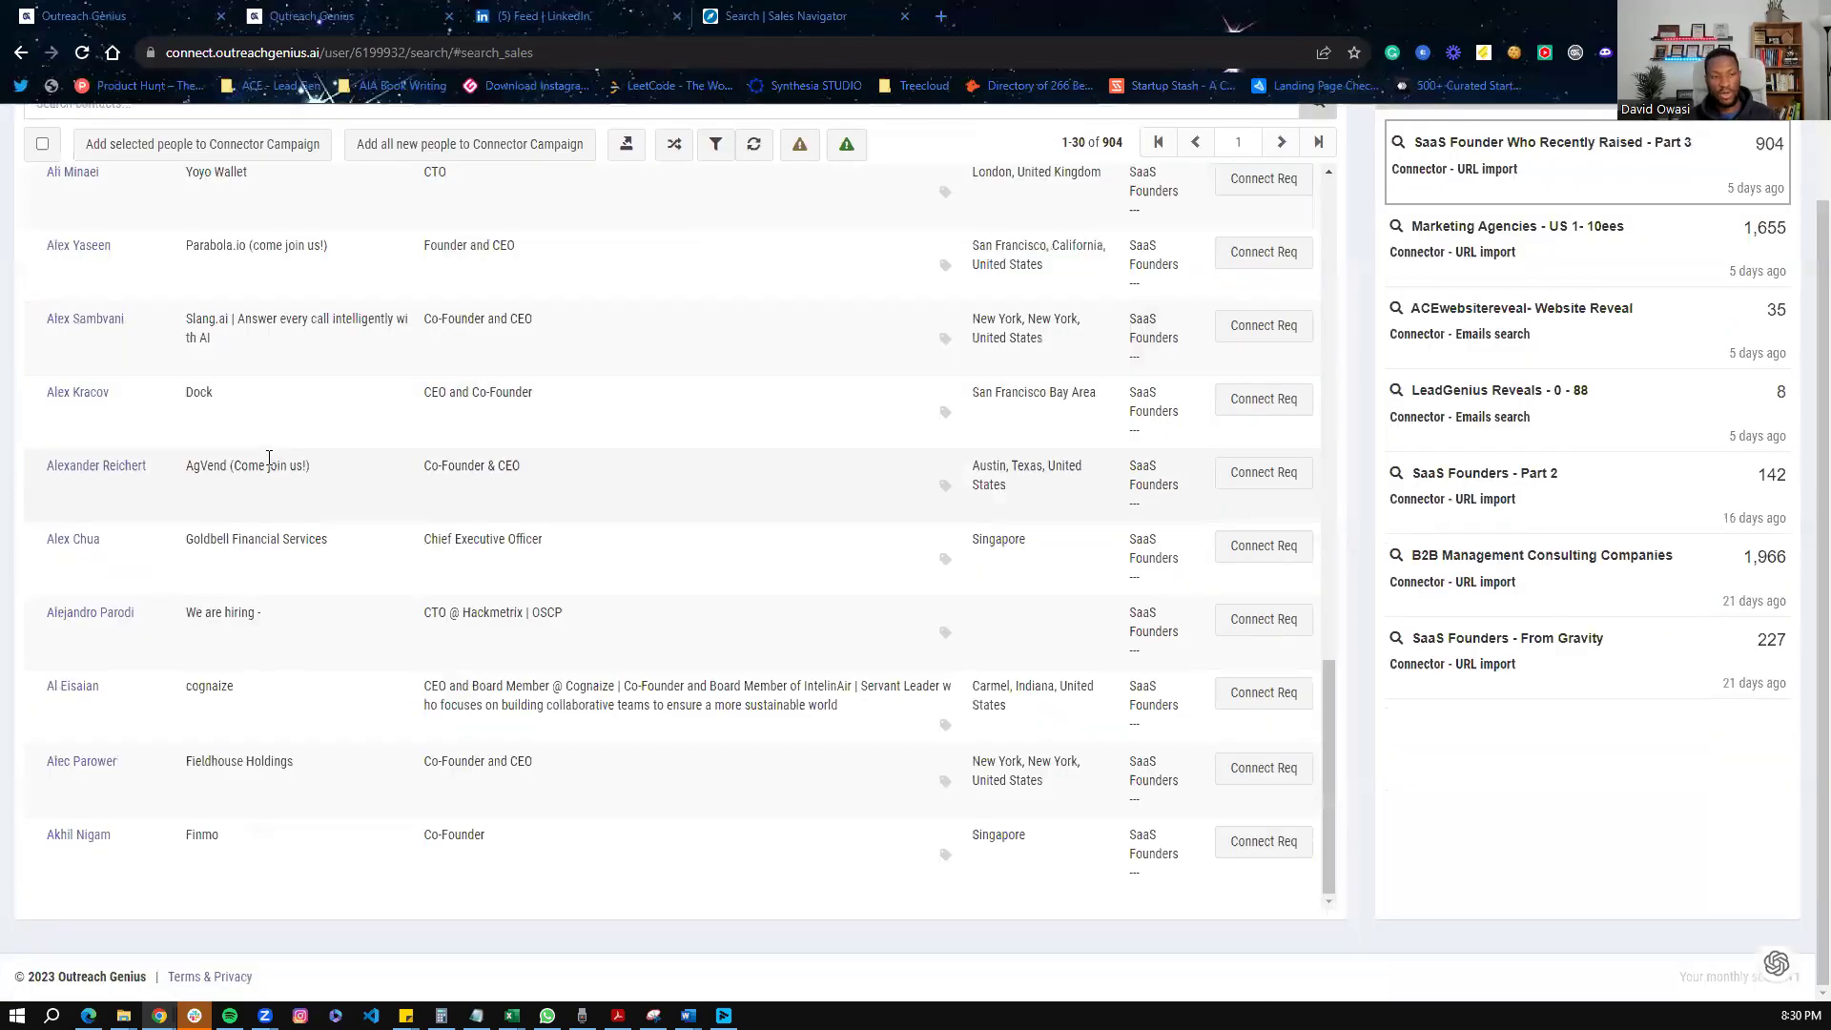
scroll(1335, 691, up, 5)
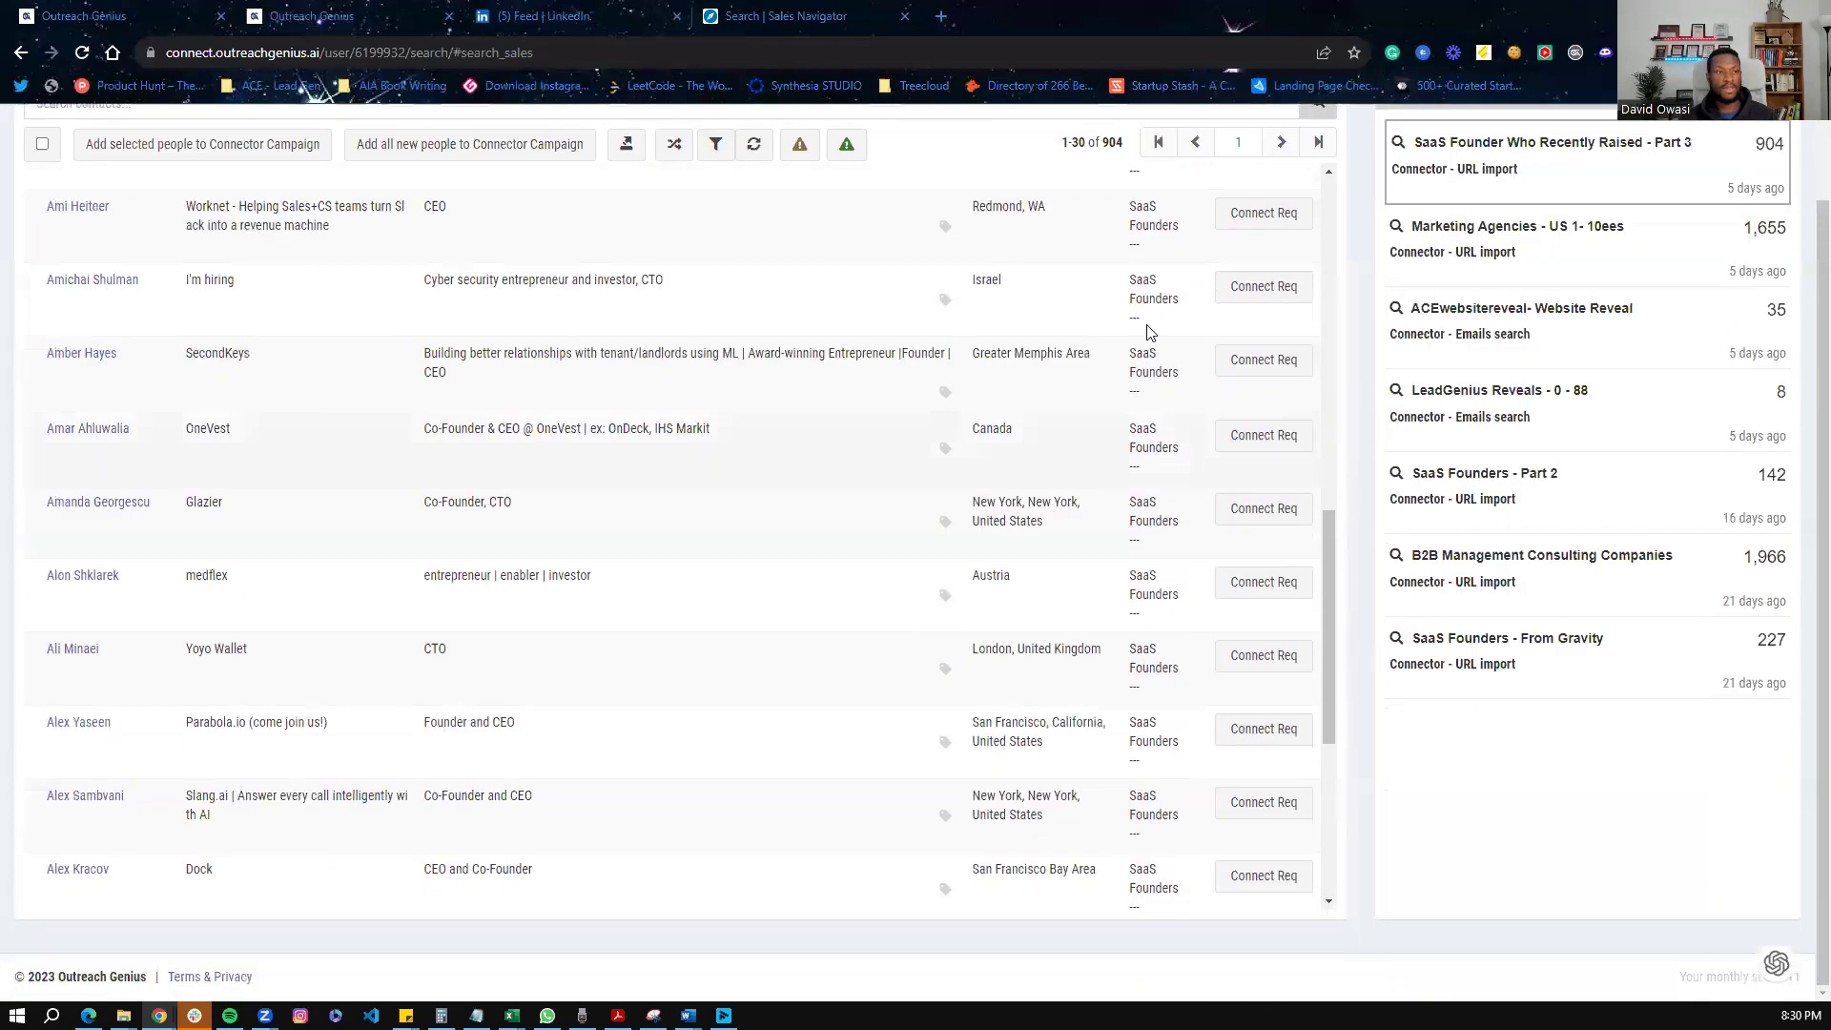
click(136, 8)
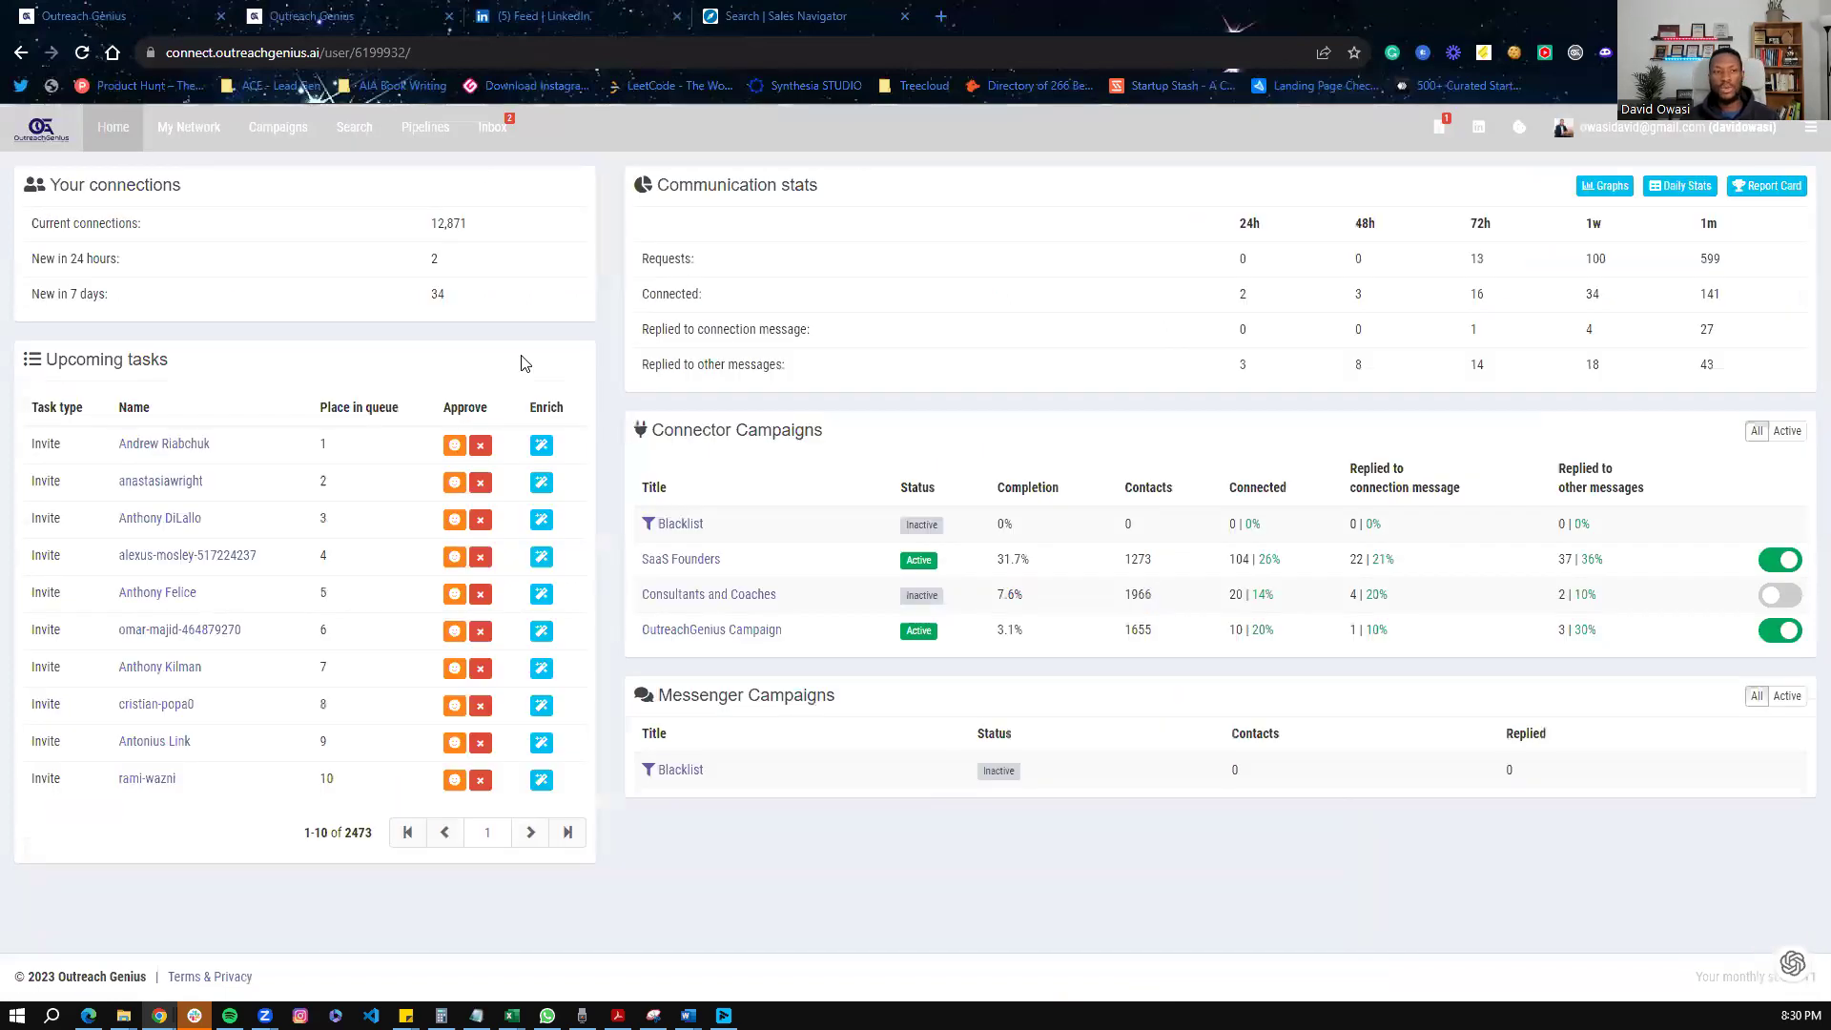
click(1802, 132)
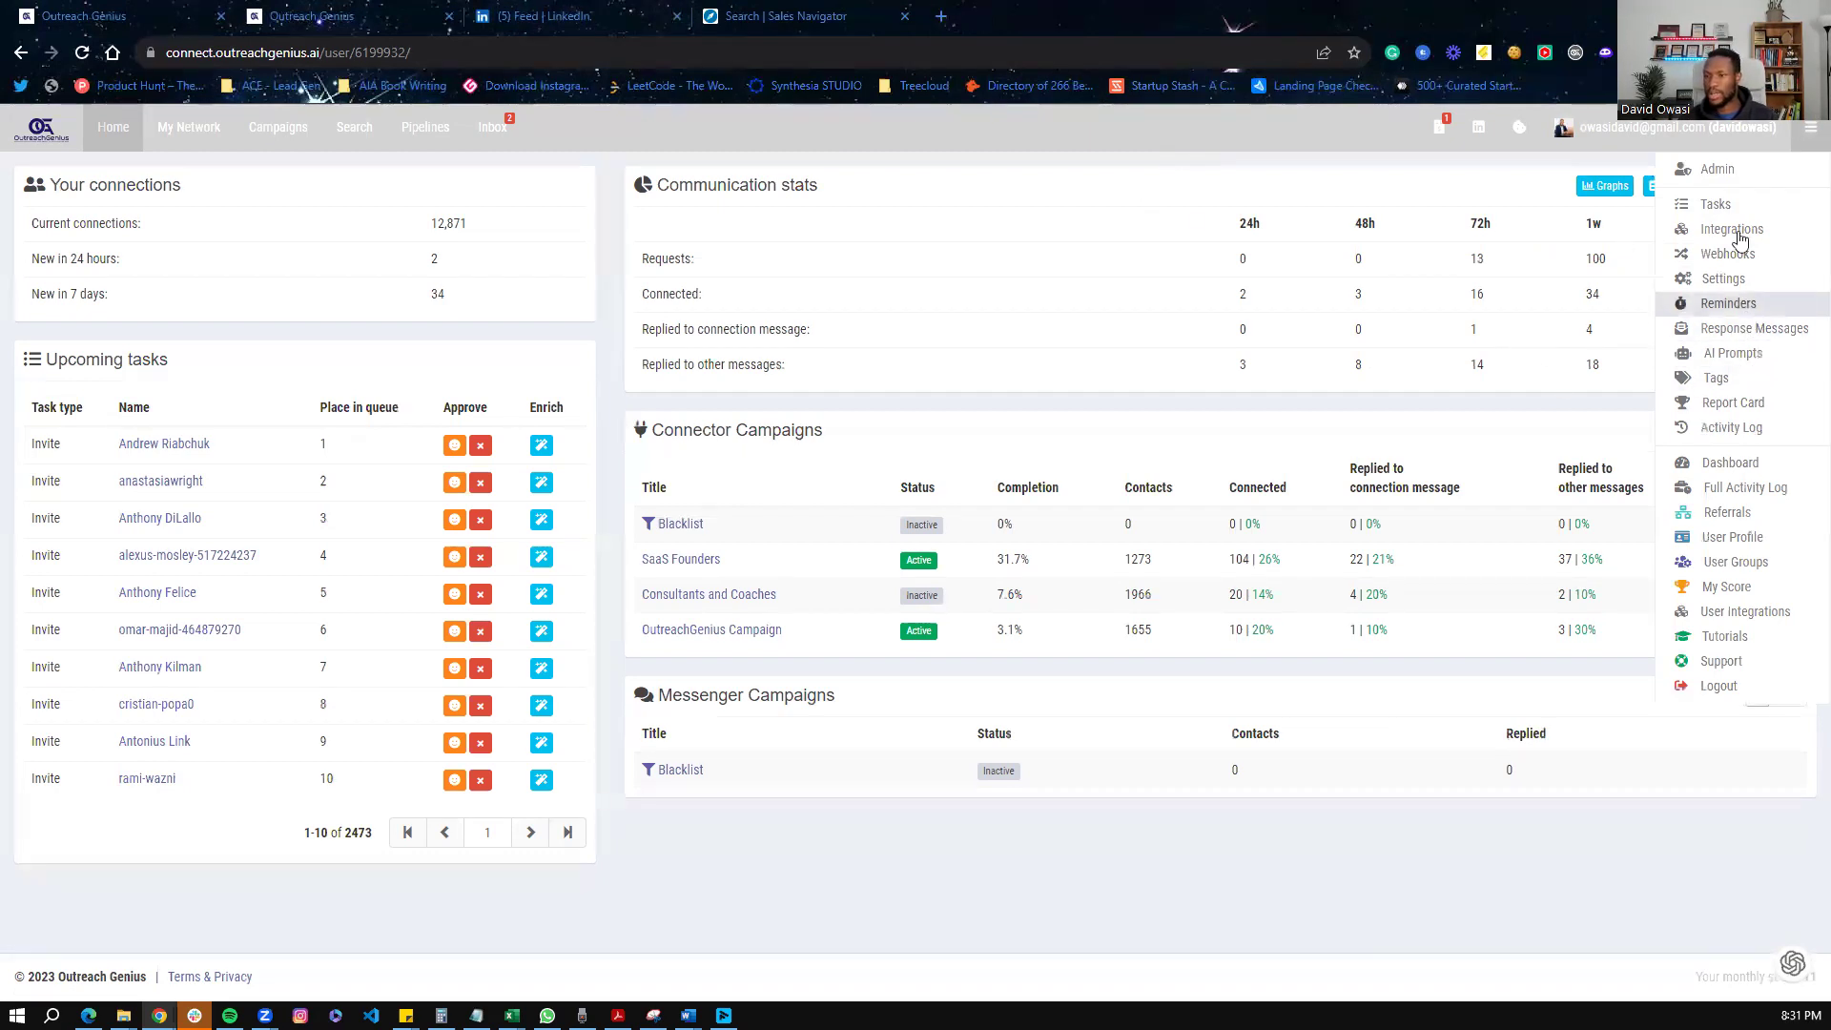
Step: Open the account Settings page and scroll down to the AI settings
click(1723, 278)
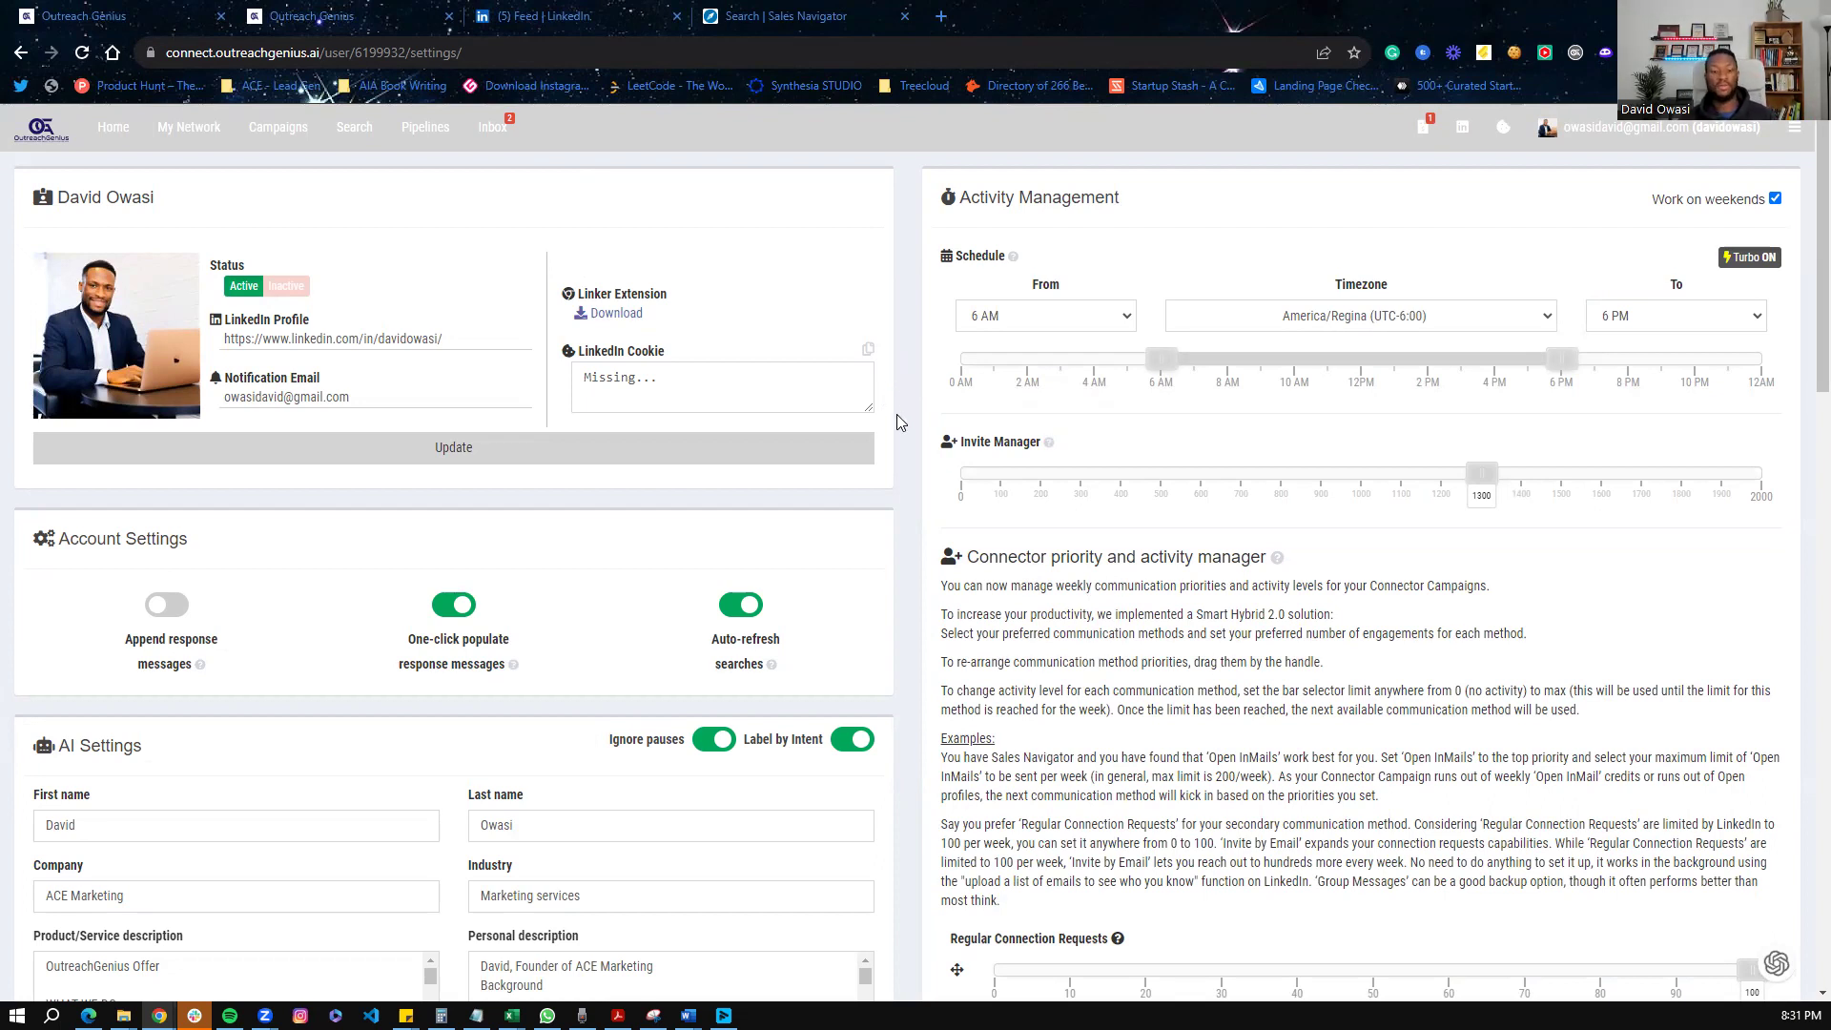
scroll(845, 477, down, 5)
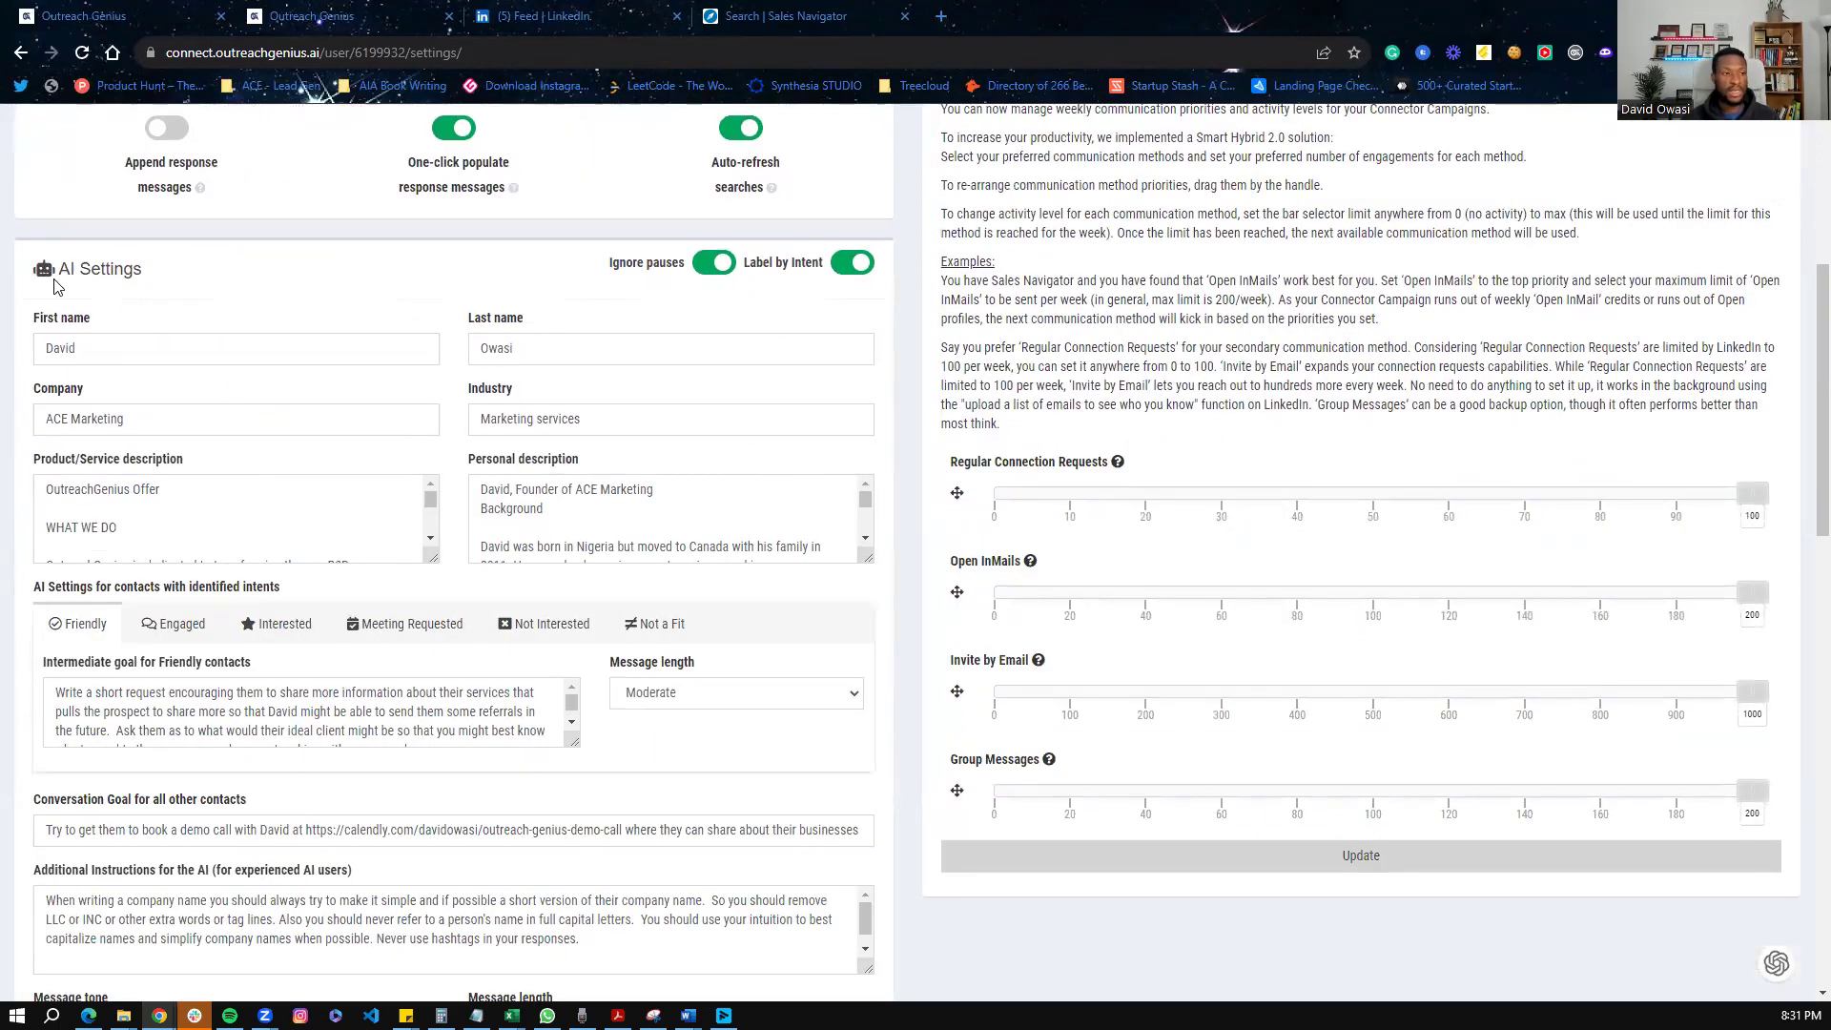
drag(138, 276, 40, 277)
click(213, 274)
scroll(327, 265, down, 1)
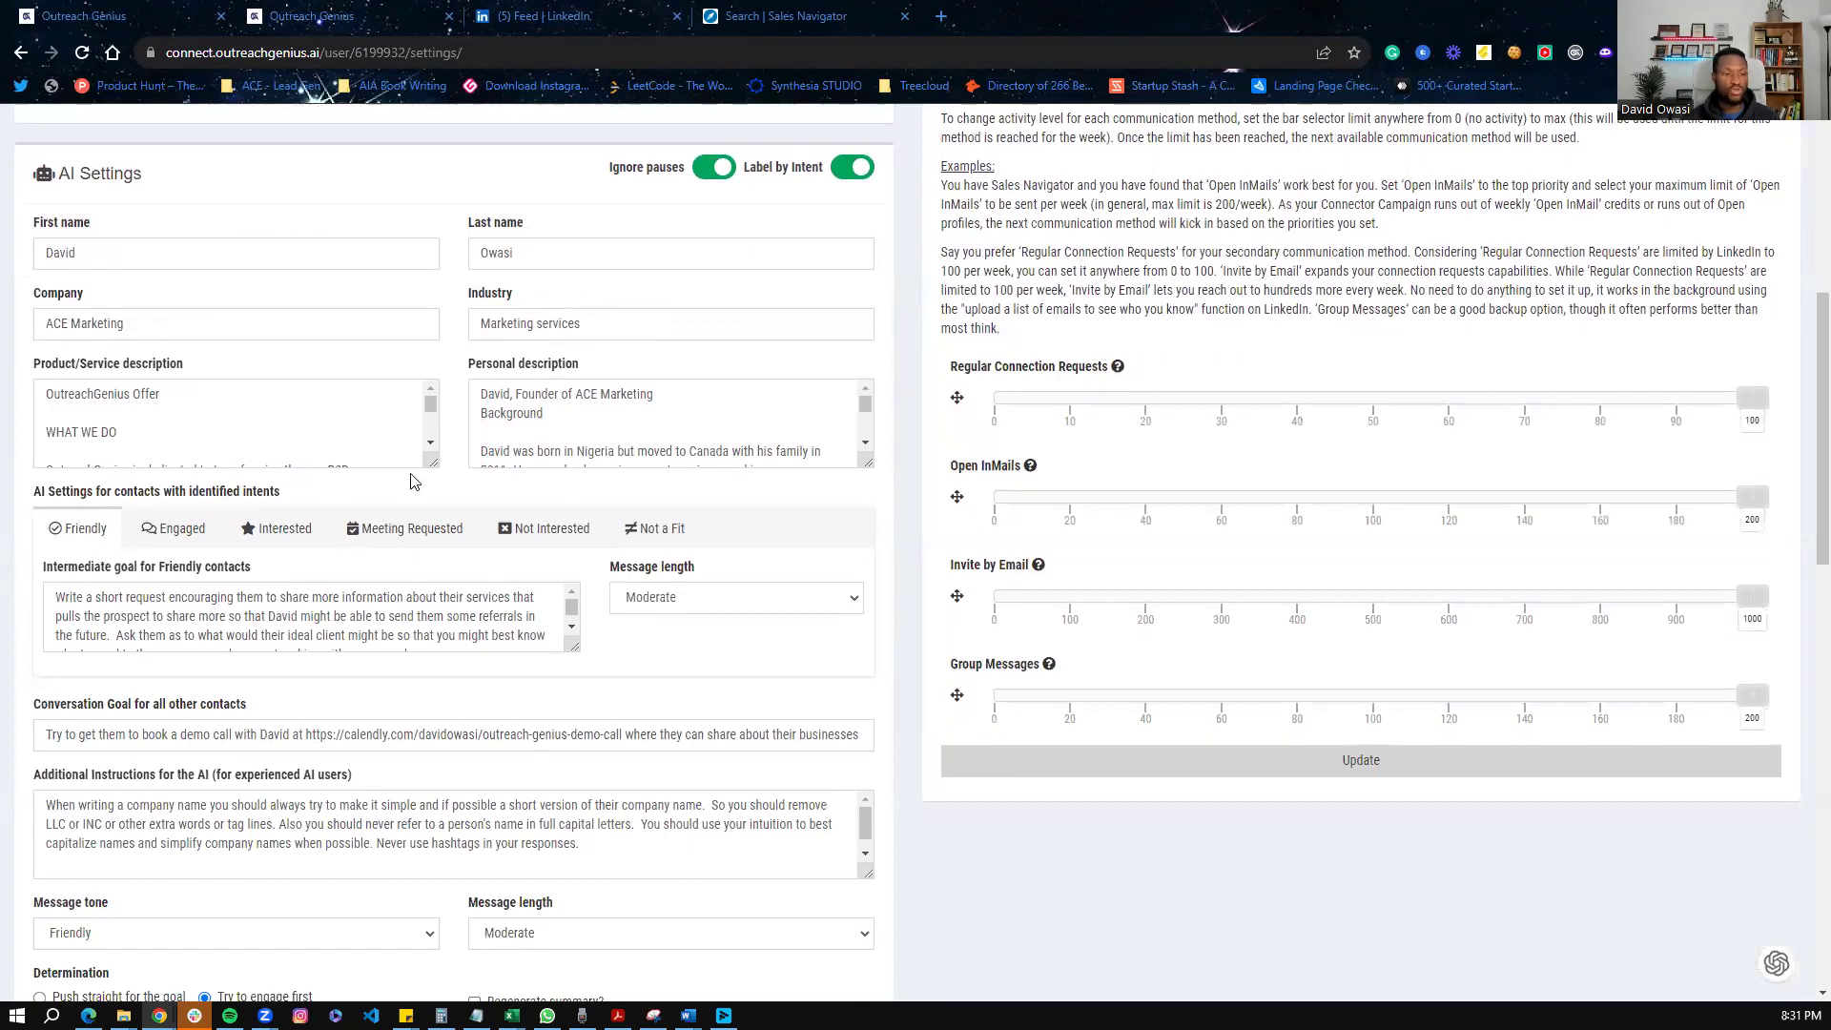
Step: Enlarge the Product/Service description box to show its full text
drag(432, 461, 534, 848)
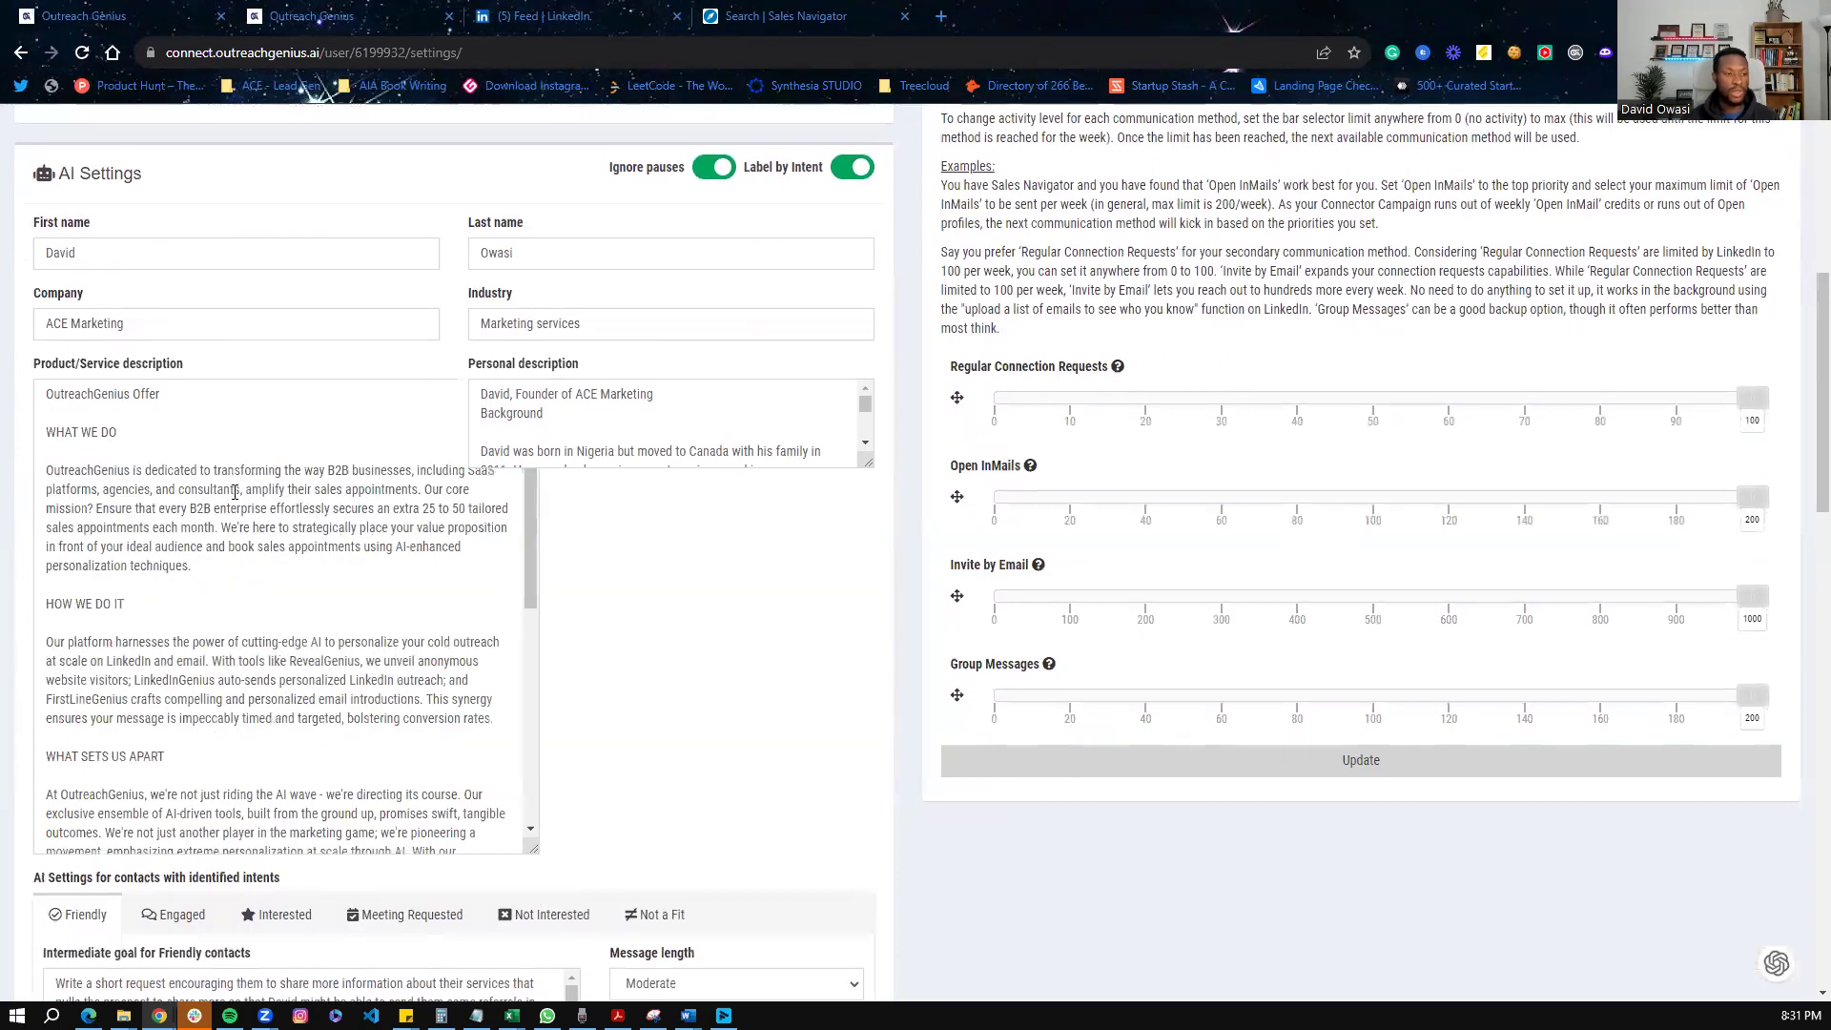
drag(187, 378, 41, 366)
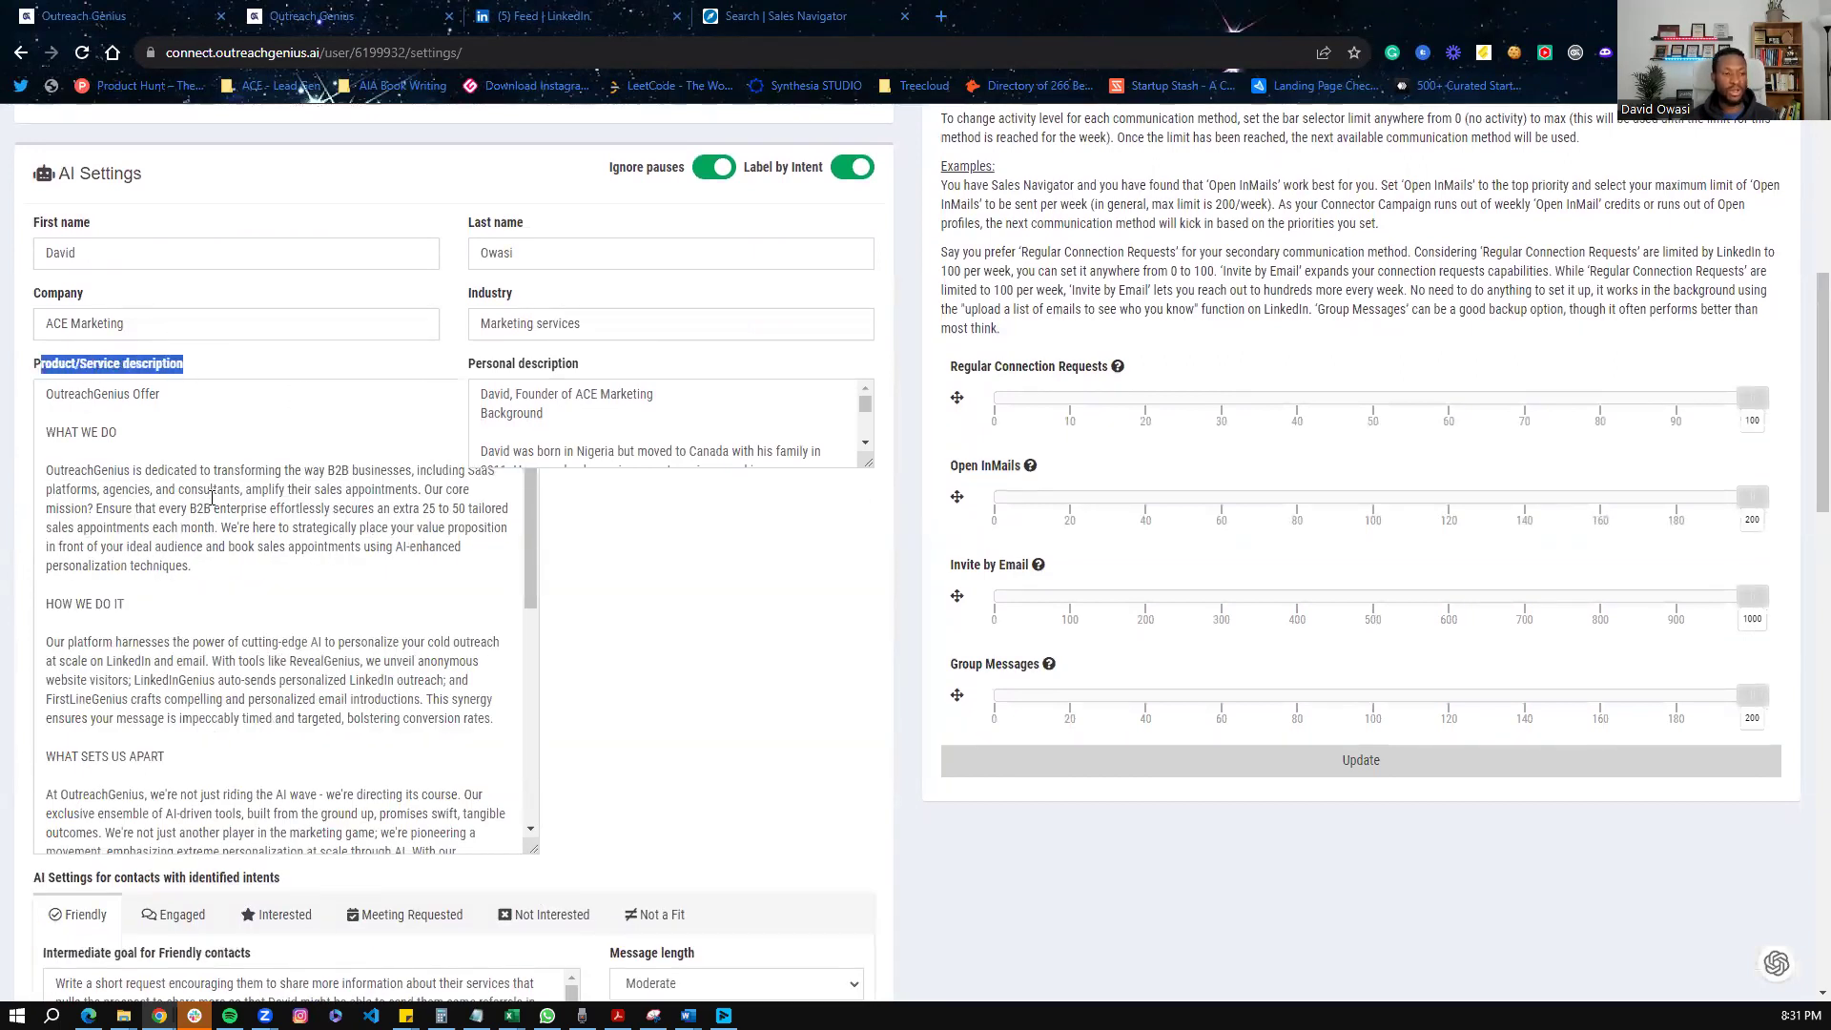
scroll(218, 503, down, 5)
scroll(217, 502, up, 8)
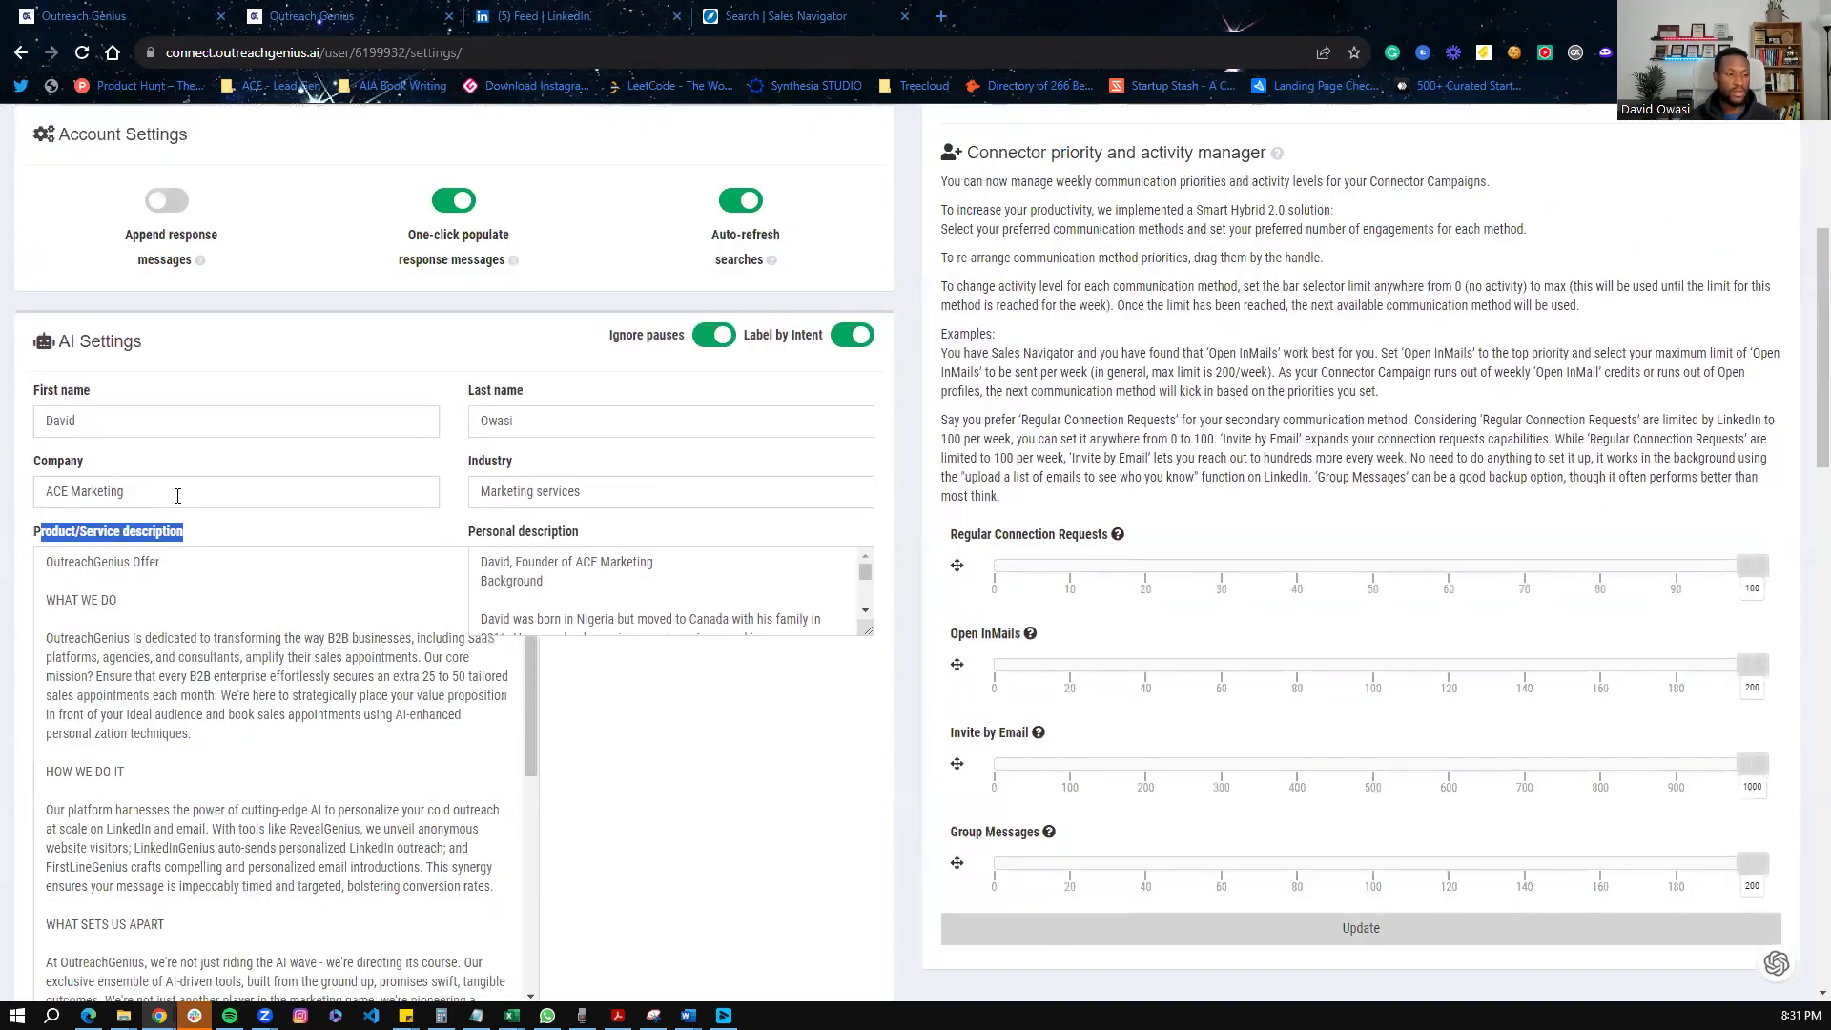
scroll(728, 665, down, 3)
click(143, 489)
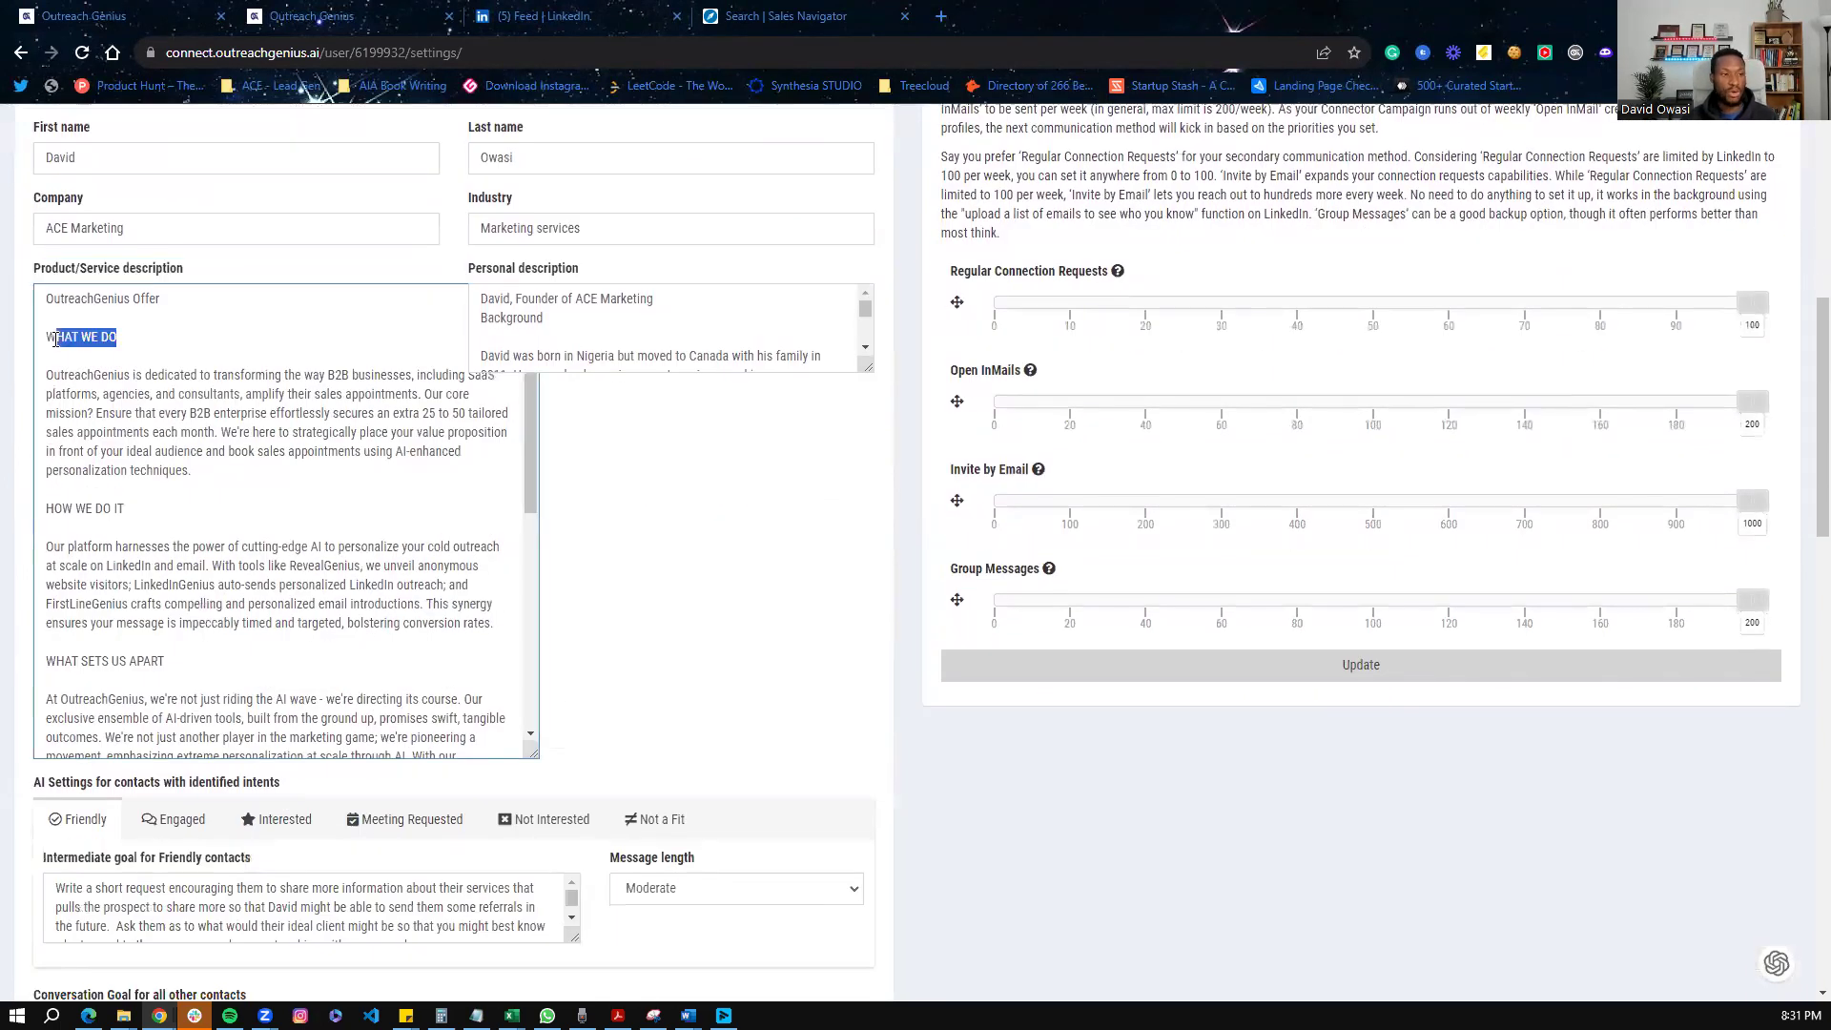
scroll(134, 521, down, 1)
drag(164, 560, 83, 550)
scroll(114, 534, down, 3)
drag(157, 451, 84, 441)
Step: Highlight the KICKSTARTING YOUR JOURNEY section of the Product/Service description
click(244, 536)
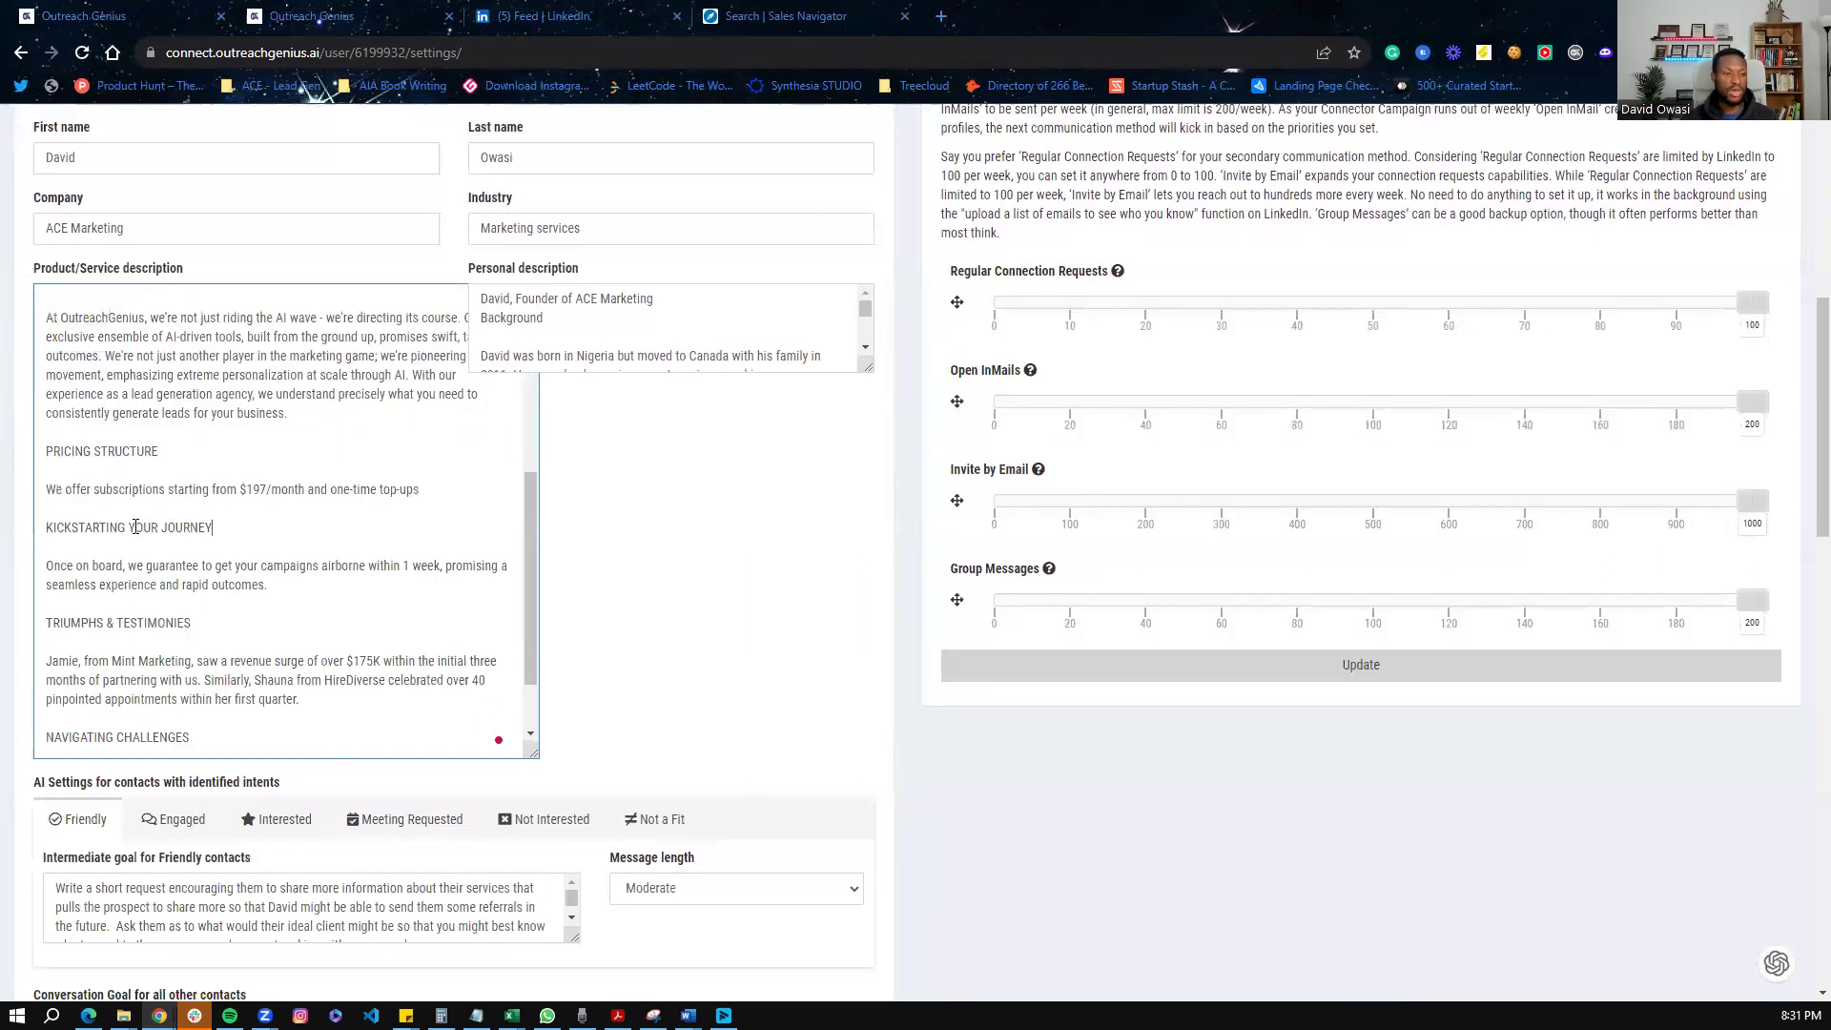
drag(87, 527, 44, 530)
scroll(48, 530, down, 1)
drag(196, 534, 27, 544)
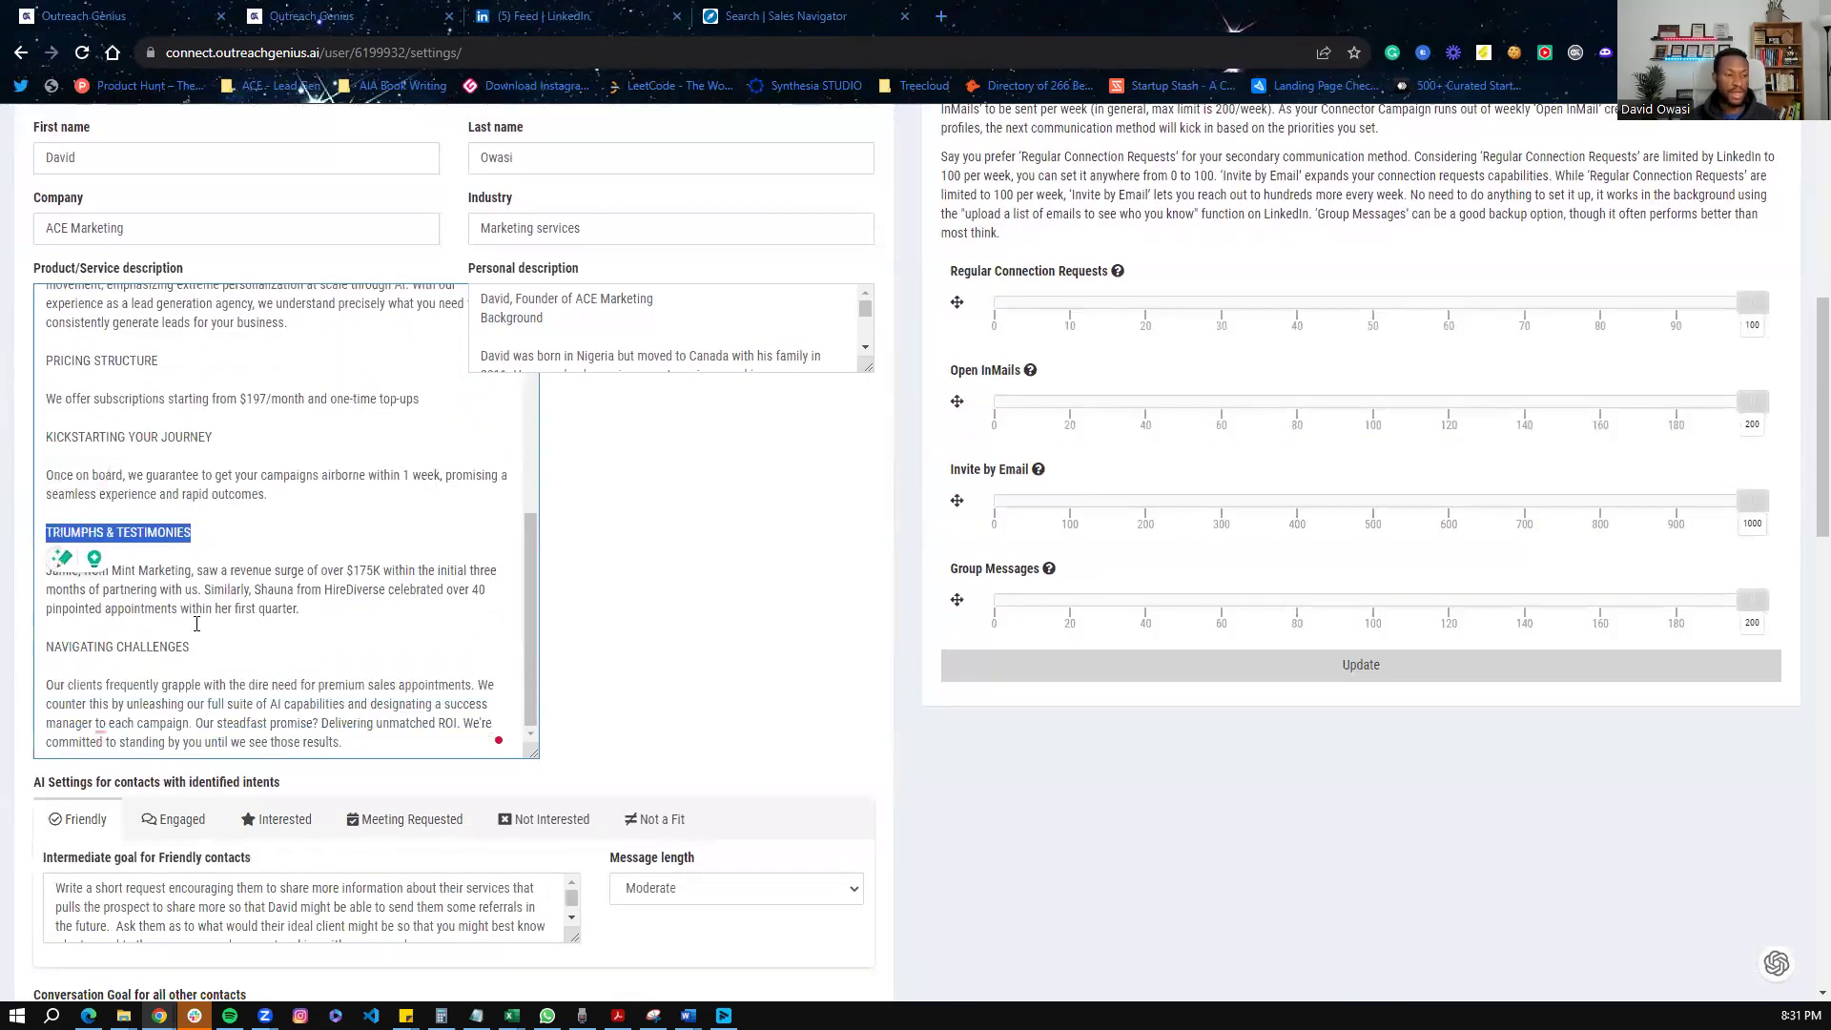
scroll(200, 625, down, 1)
drag(190, 553, 44, 552)
click(749, 536)
scroll(706, 621, up, 3)
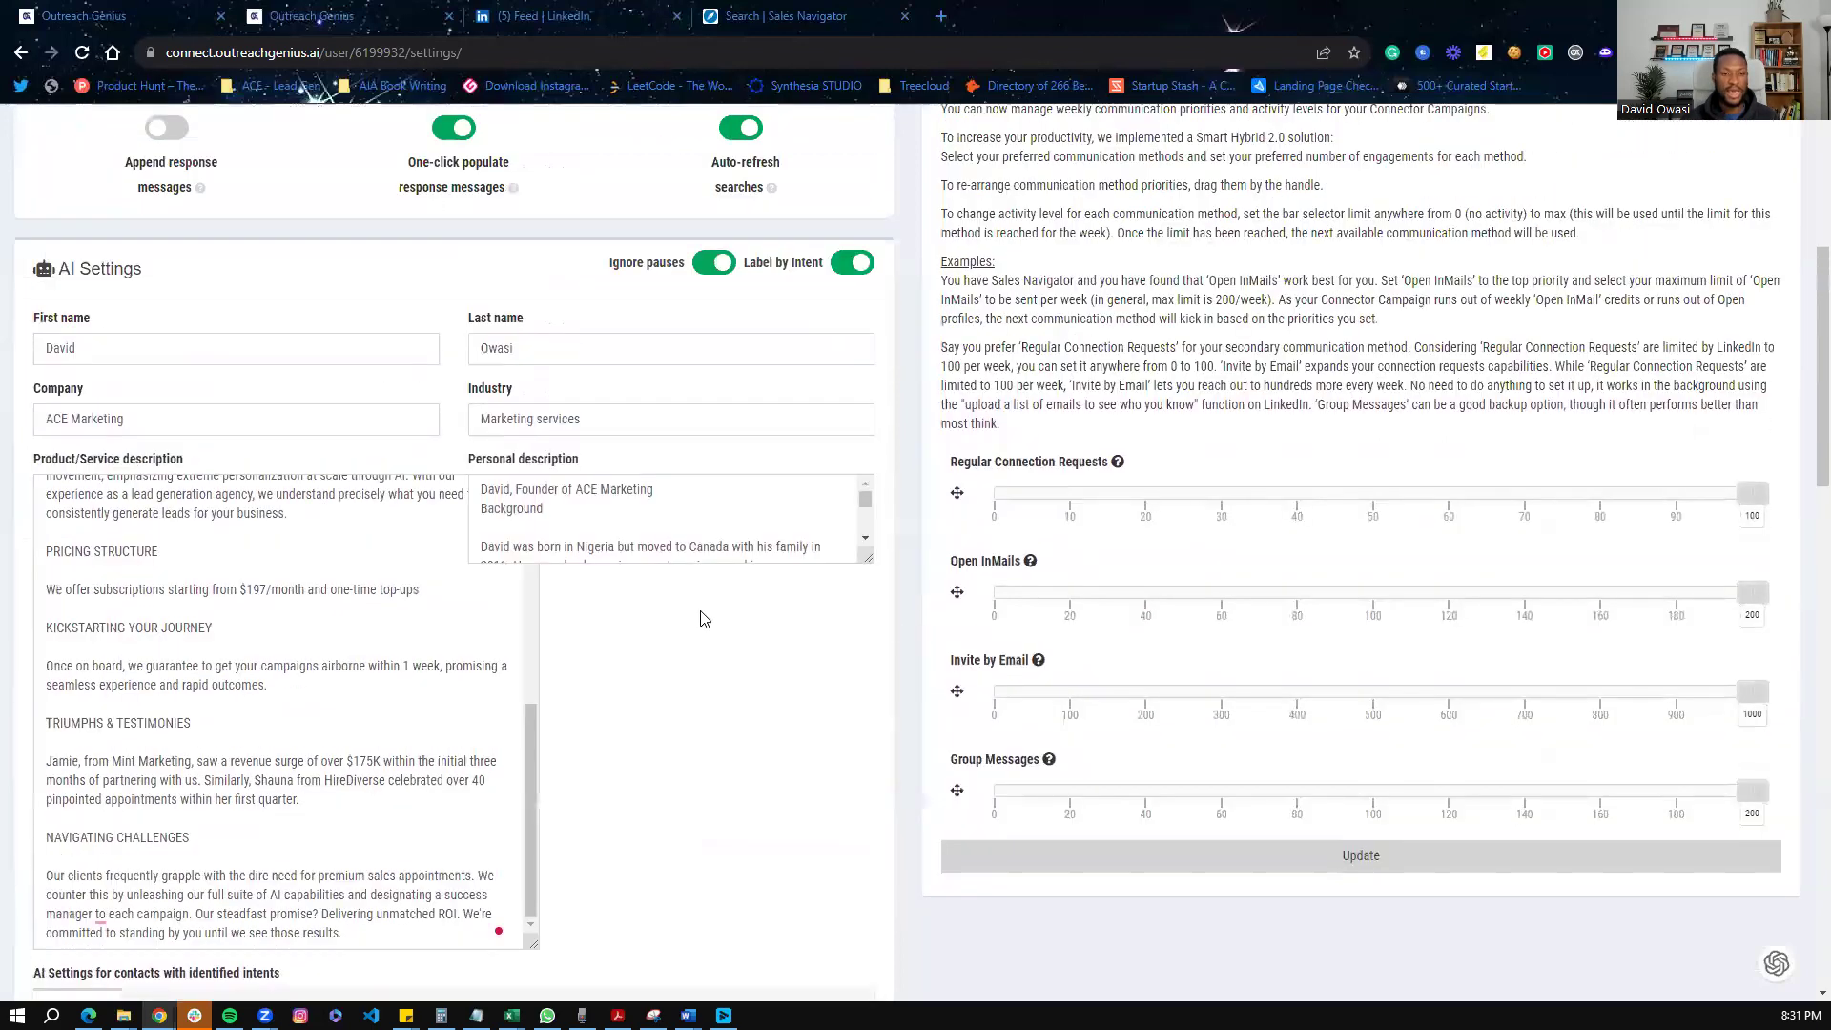
Step: Resize the Personal description box and highlight its background, Personal Traits, Location and Family parts
drag(868, 555, 944, 944)
scroll(774, 406, down, 1)
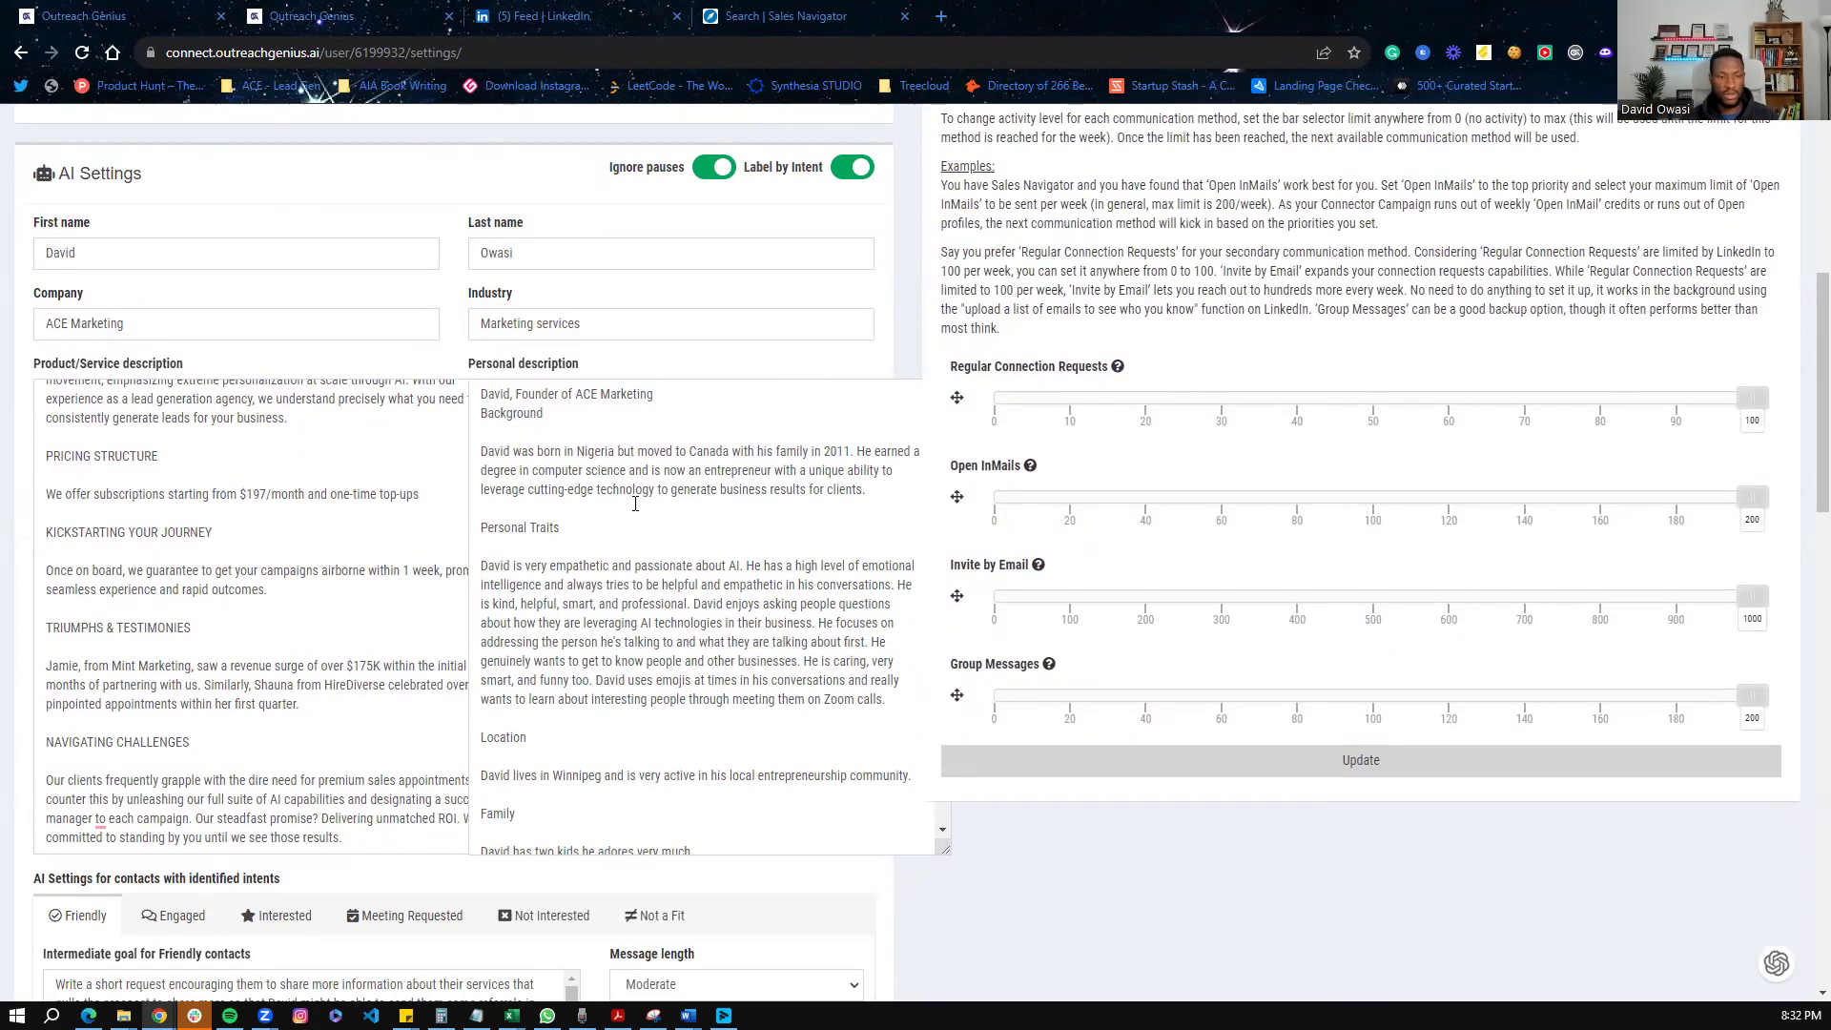
drag(881, 494, 494, 413)
triple_click(528, 527)
scroll(534, 572, down, 1)
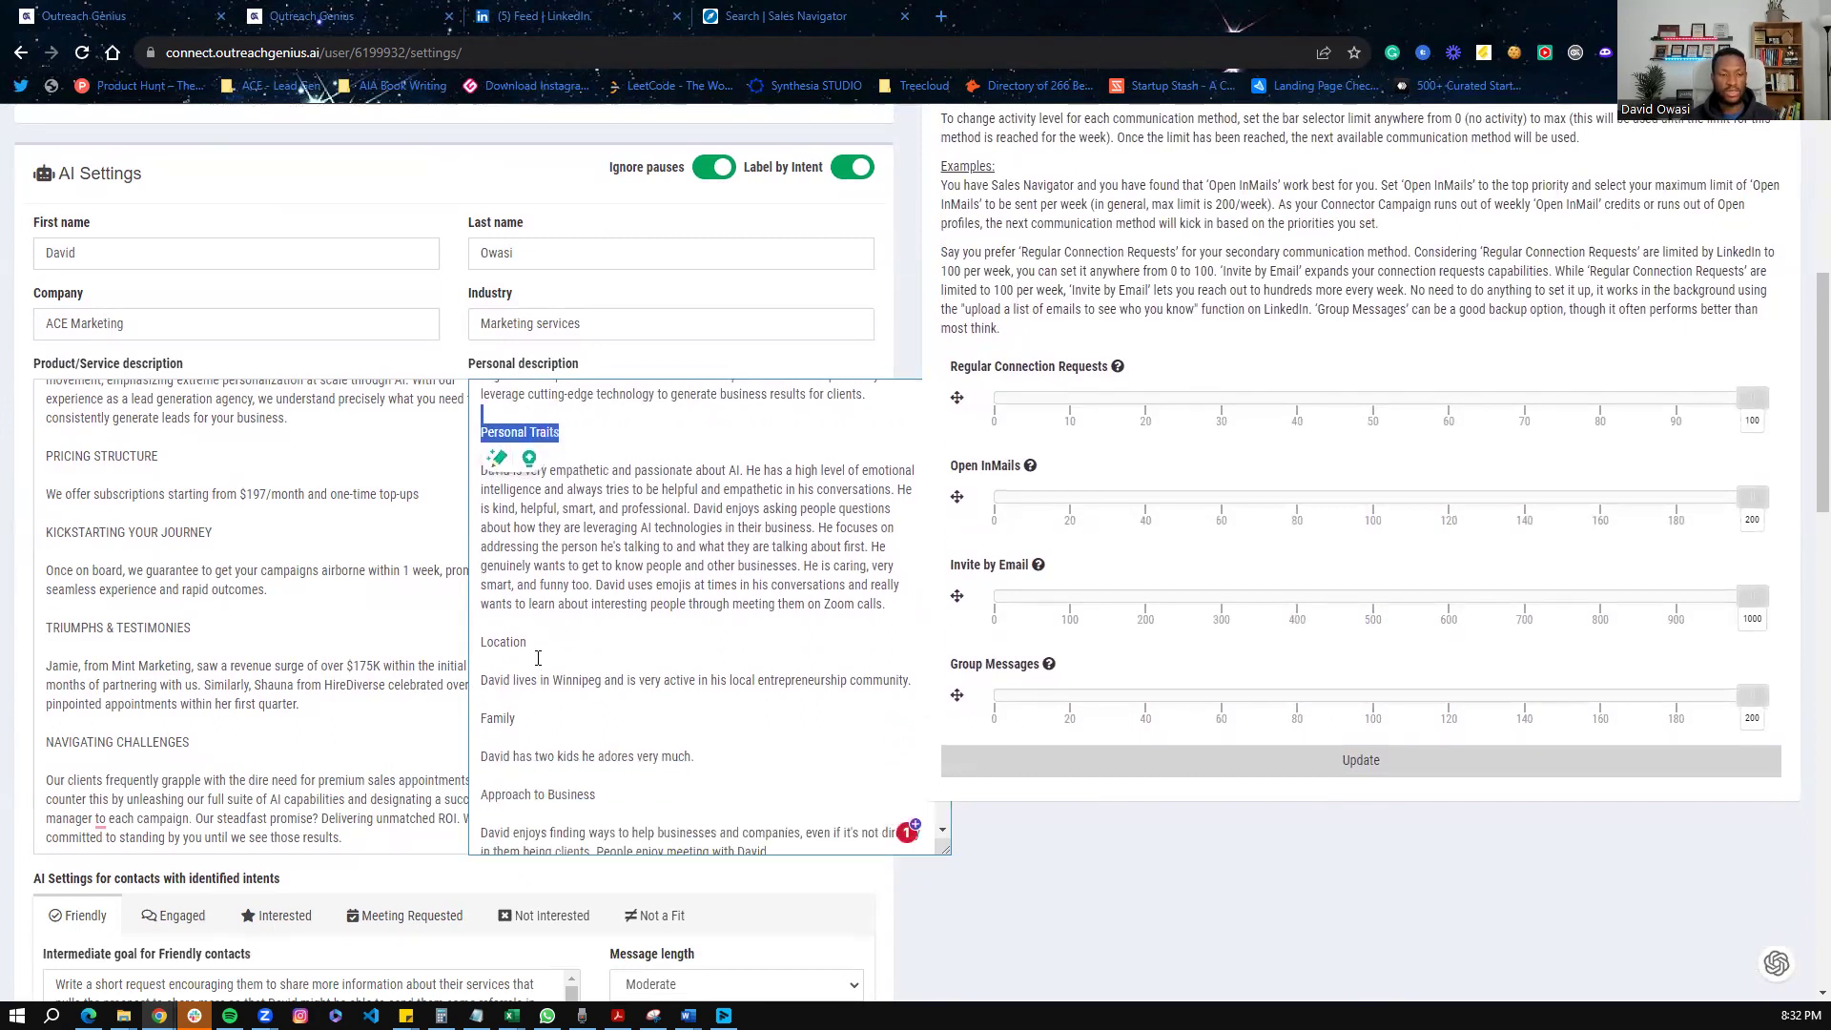
double_click(503, 642)
scroll(564, 662, down, 1)
drag(565, 664, 484, 667)
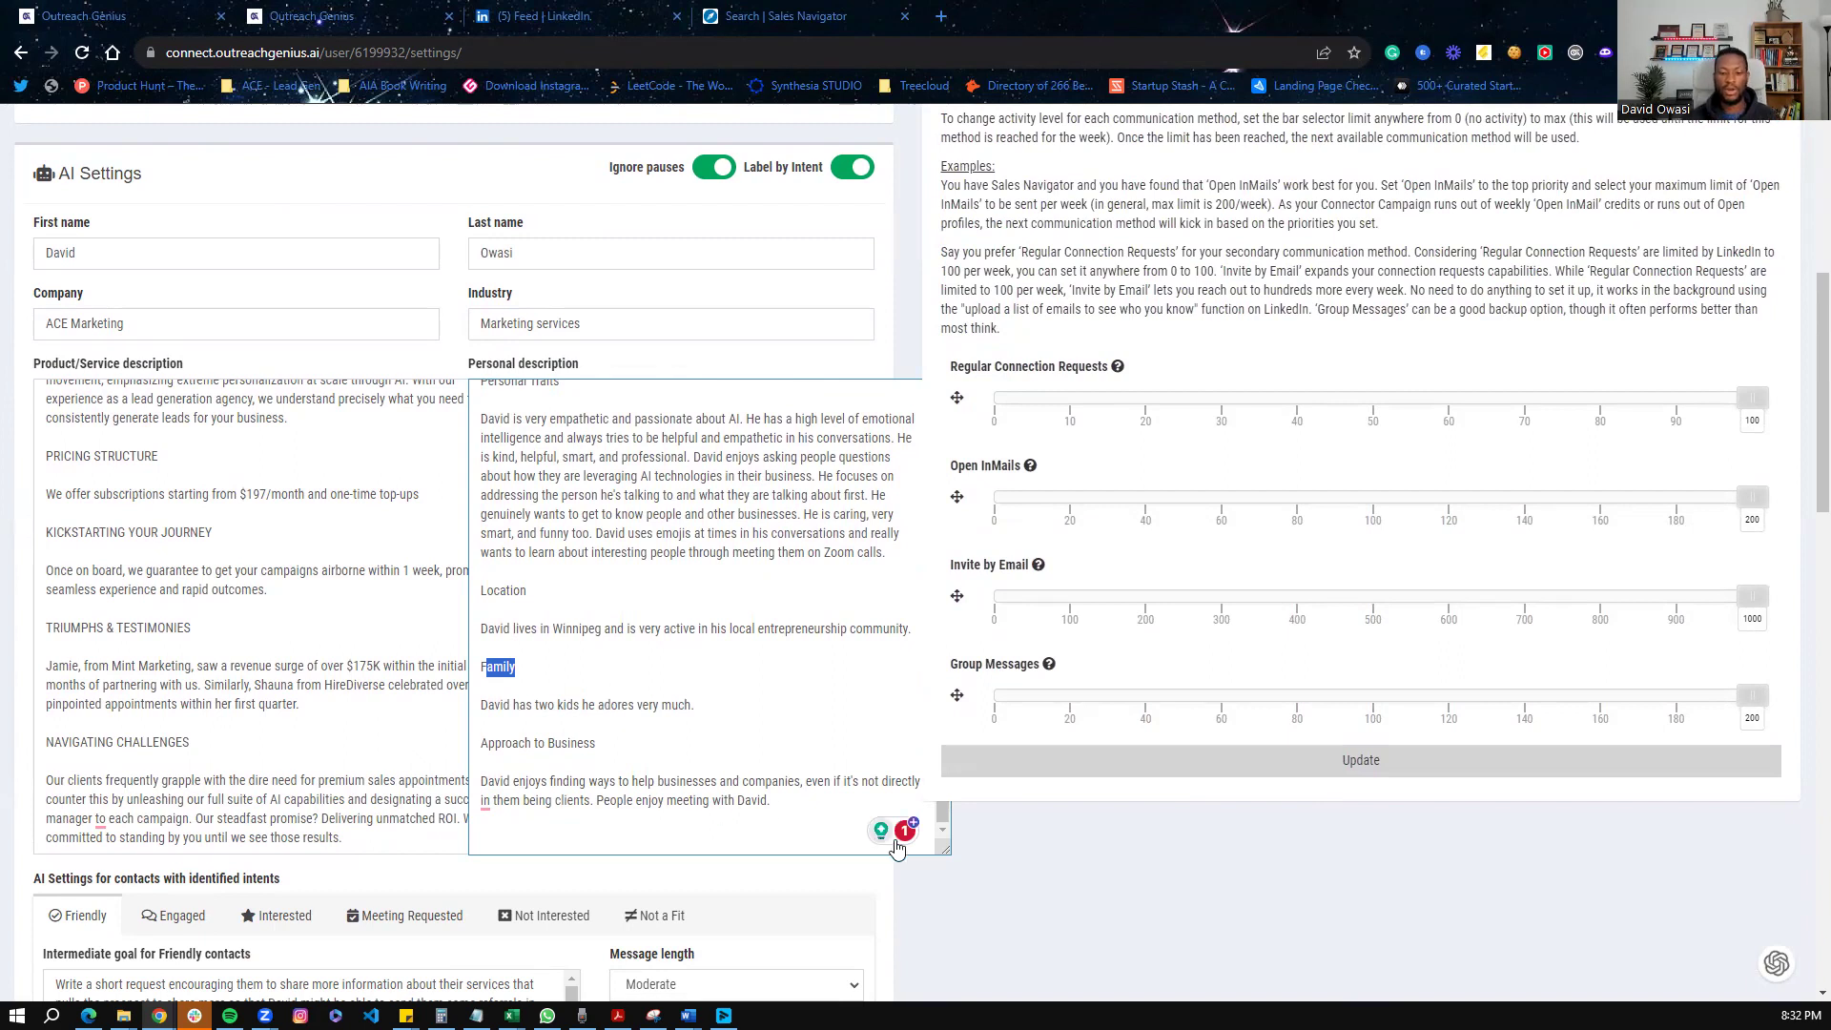
drag(945, 849, 850, 829)
scroll(886, 839, down, 2)
Step: Go through the AI goals for Friendly, Engaged, Interested, Meeting Requested and Not Interested contacts
scroll(954, 763, down, 1)
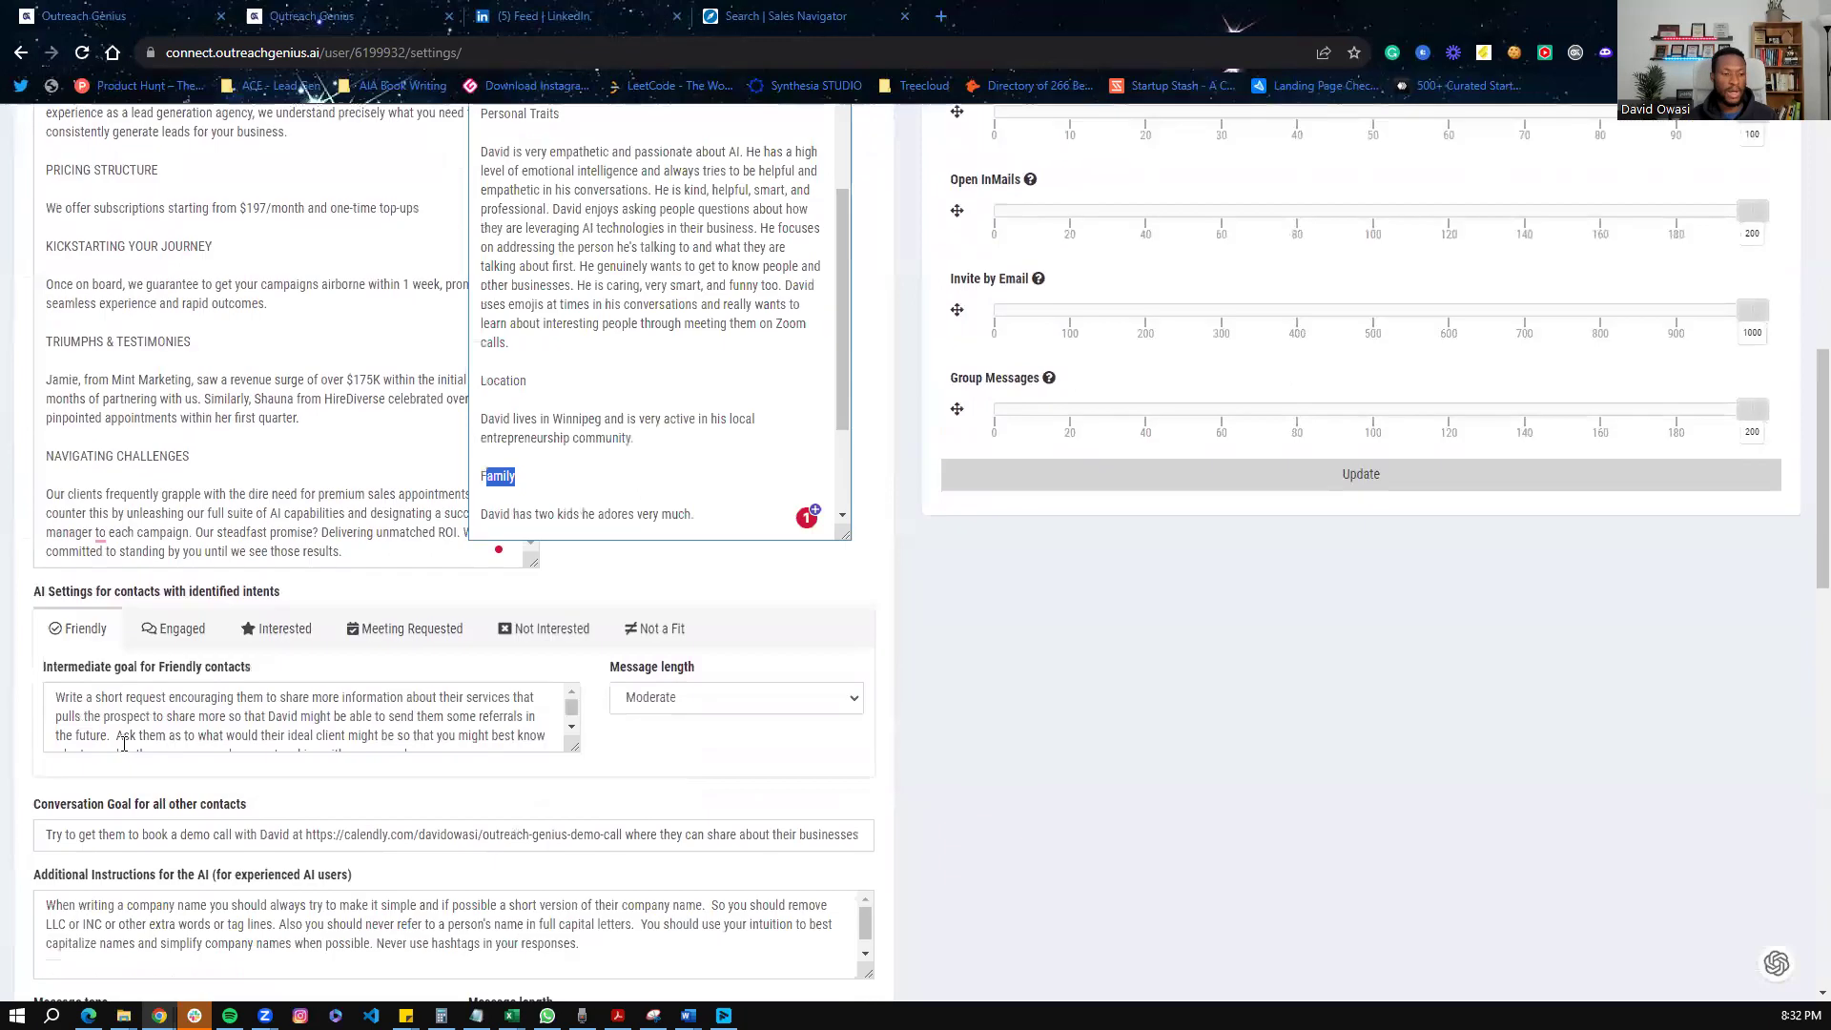
scroll(429, 642, down, 3)
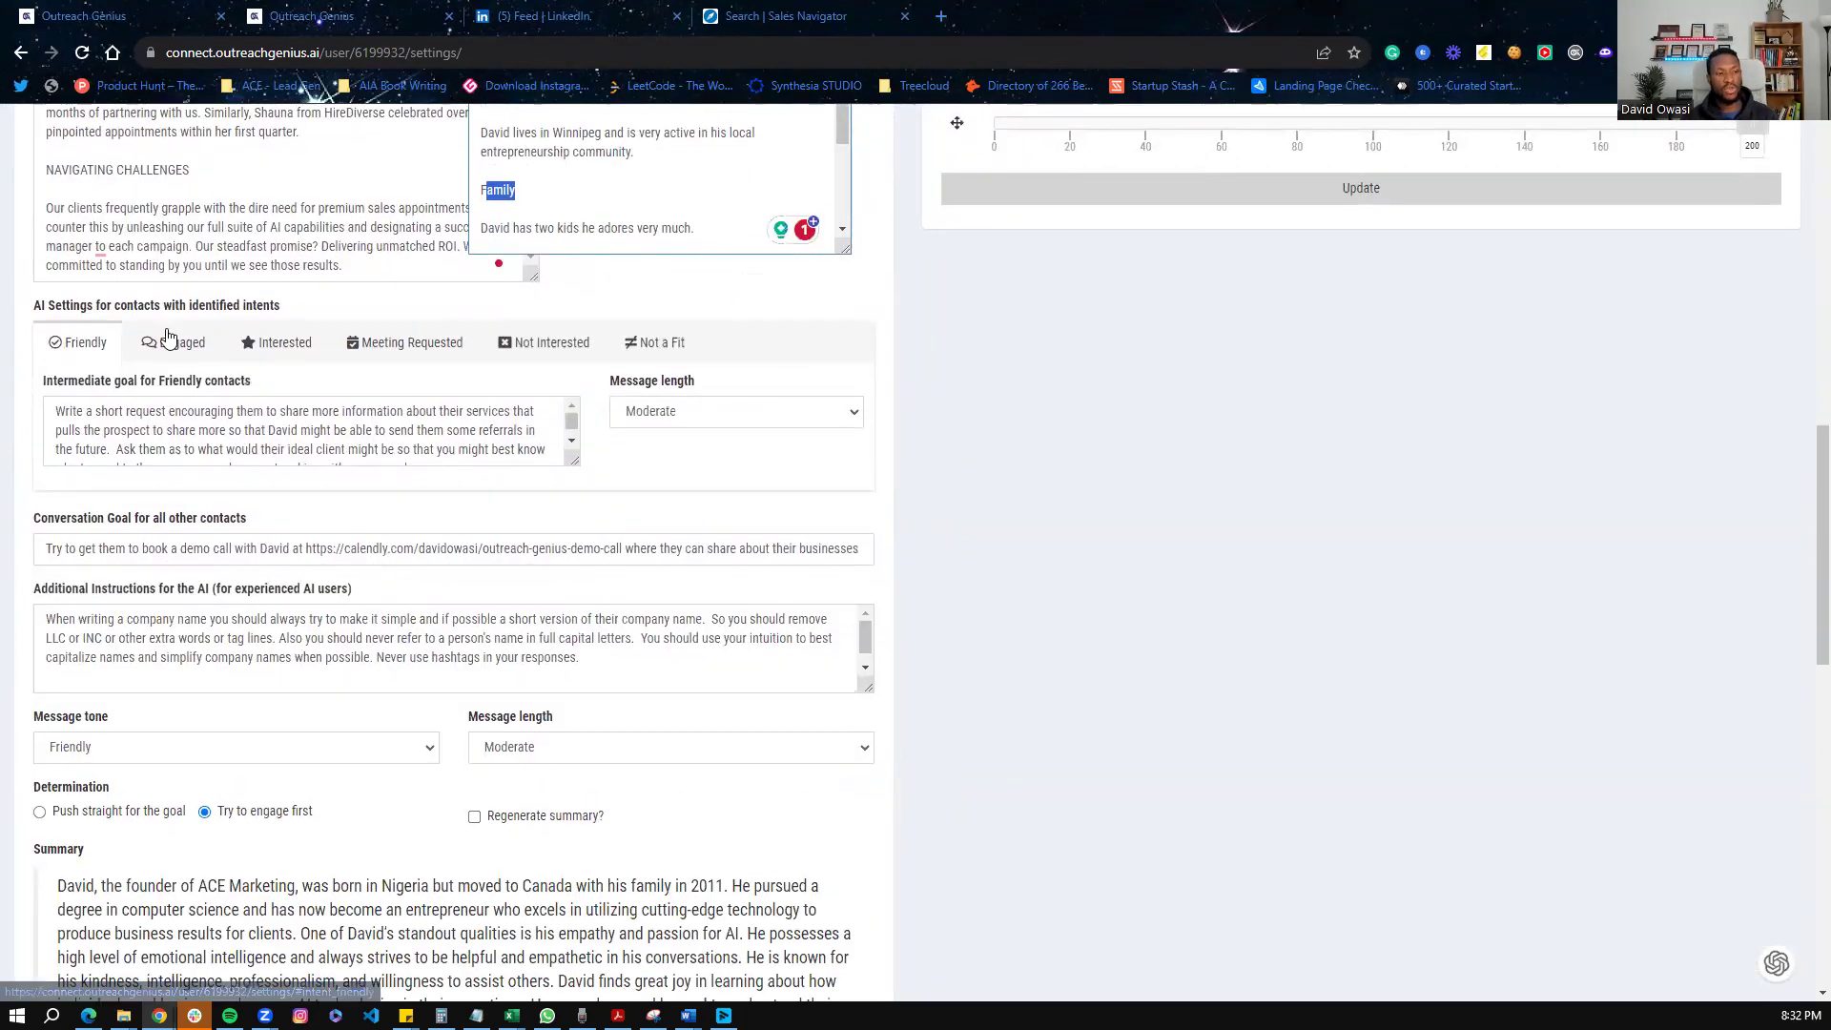
click(72, 345)
click(171, 345)
click(278, 345)
click(405, 344)
click(564, 346)
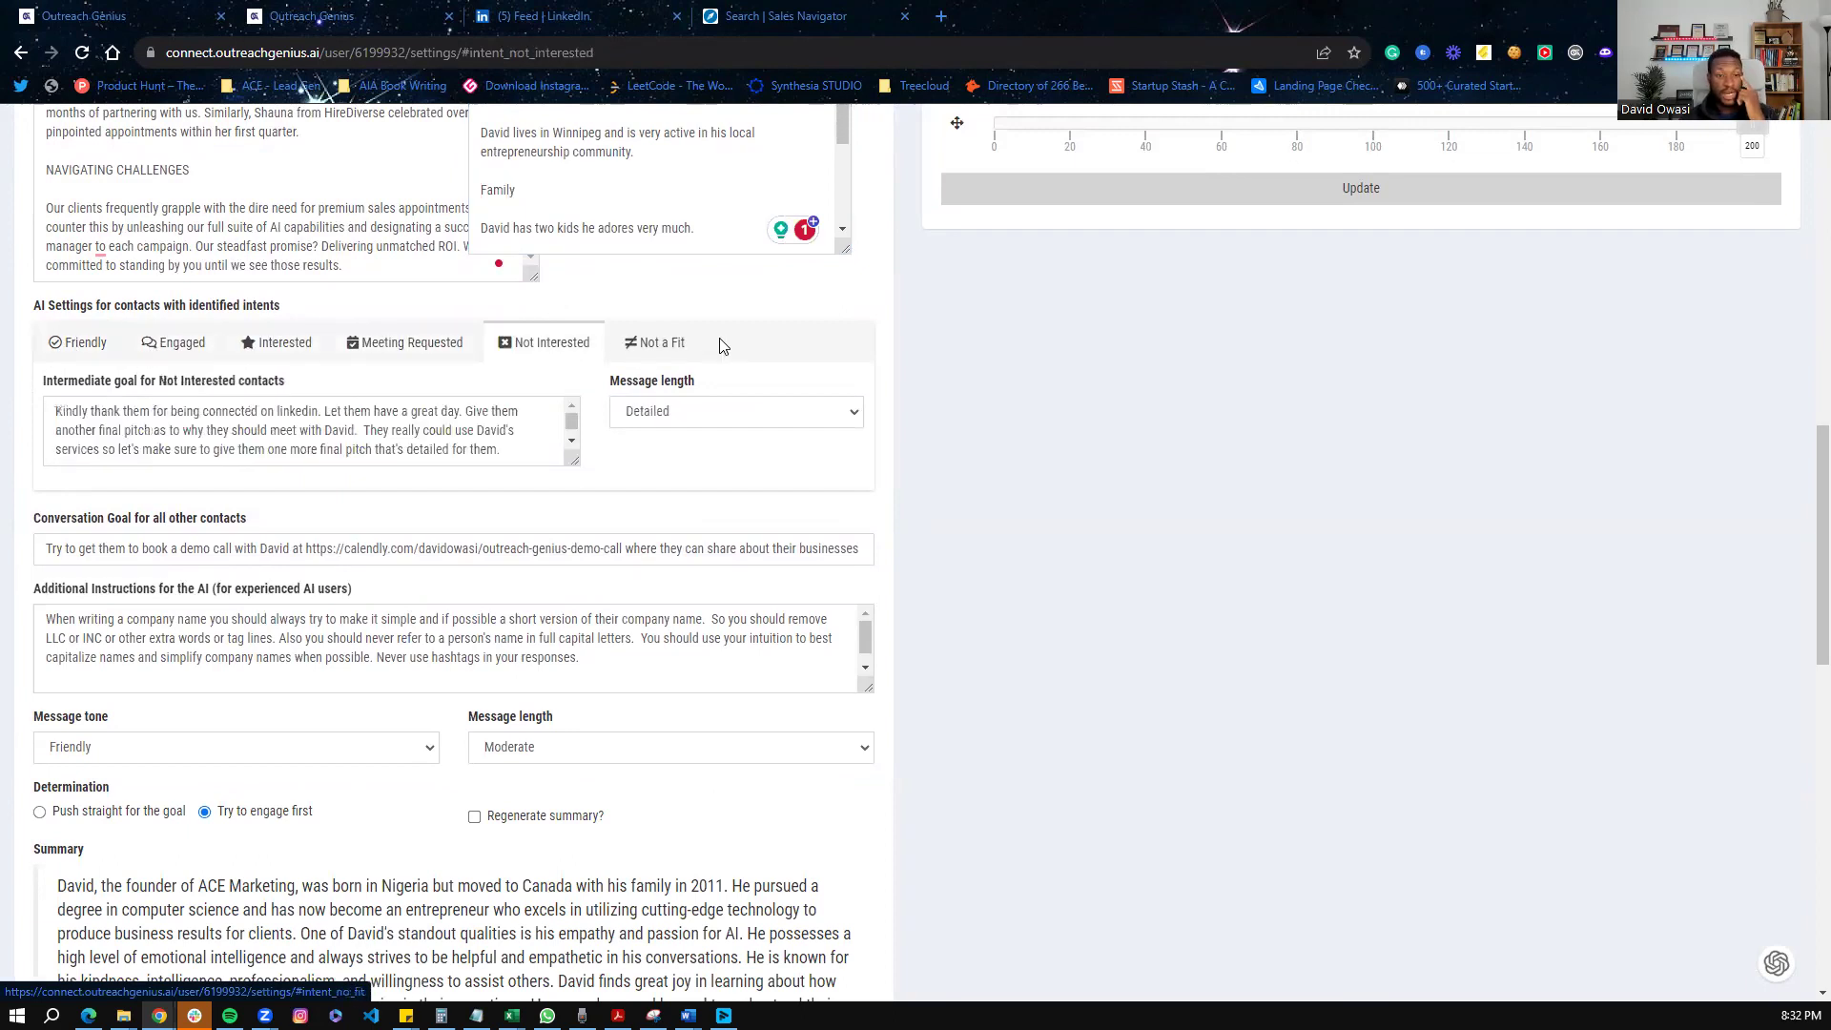
click(74, 344)
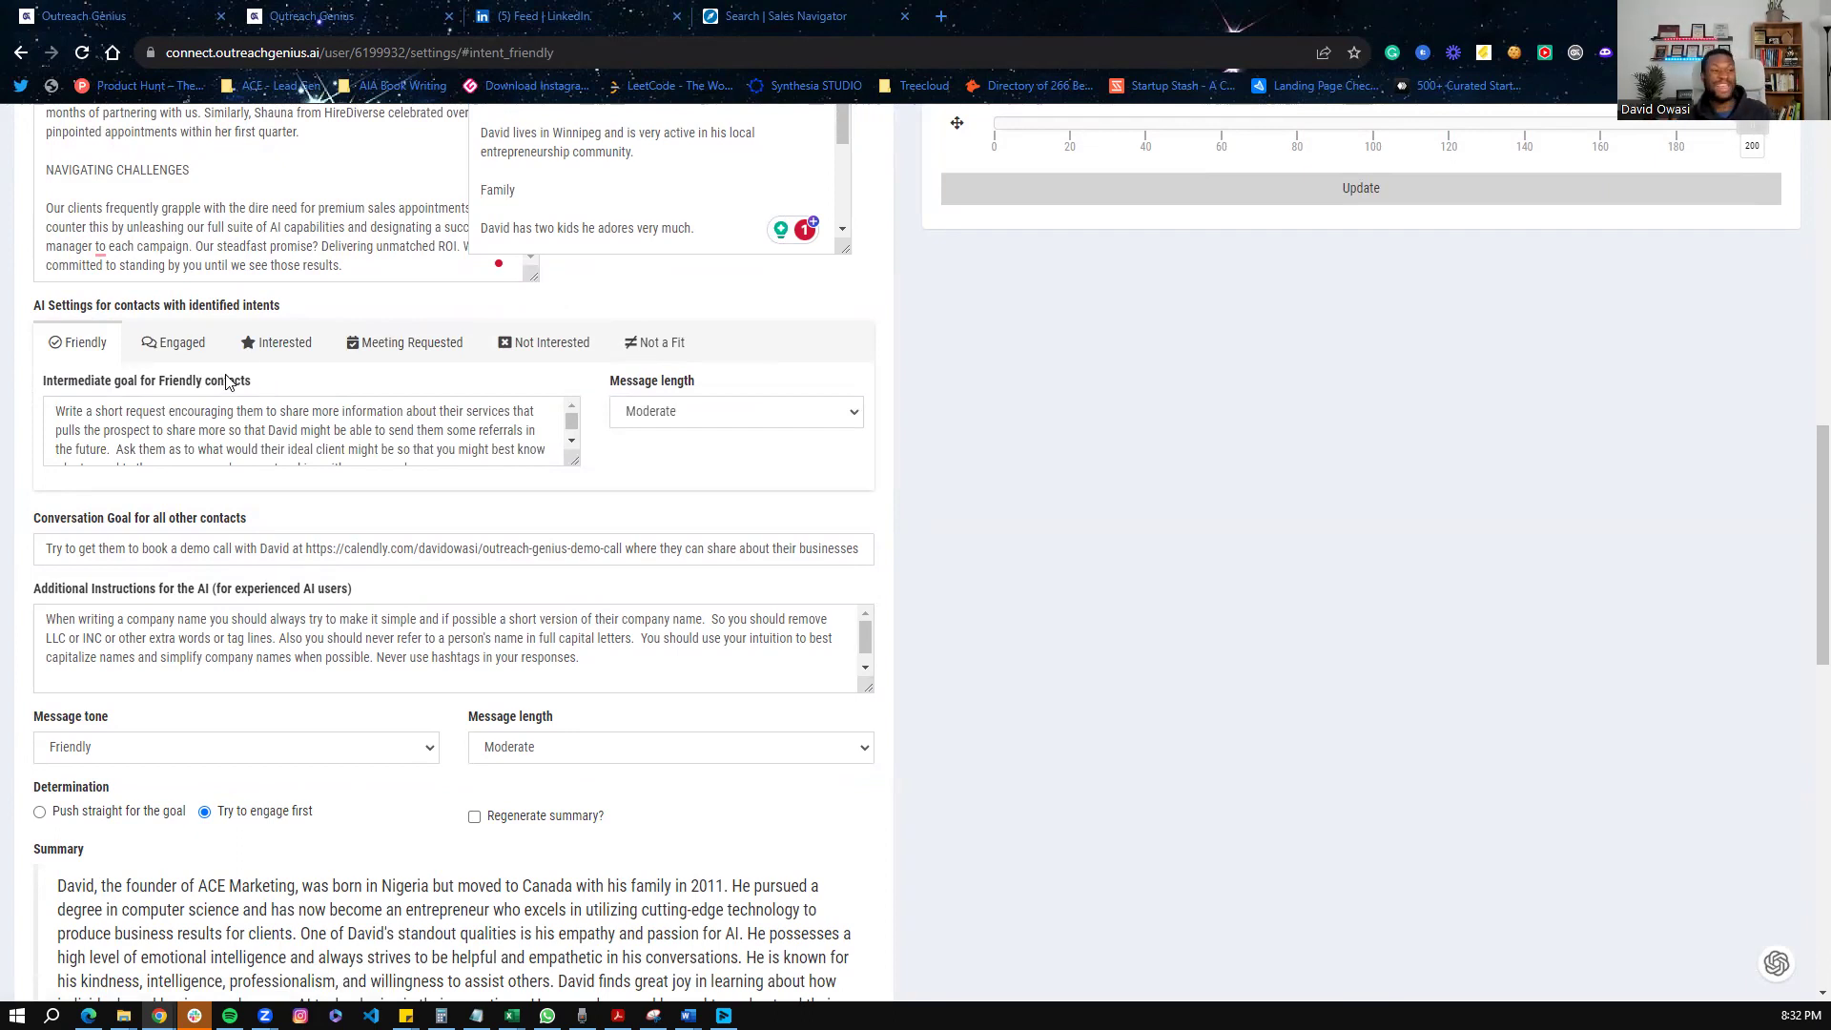
Step: Read the Friendly goal in full, then view the Engaged and Interested goals
click(143, 431)
scroll(152, 429, down, 3)
scroll(160, 431, down, 1)
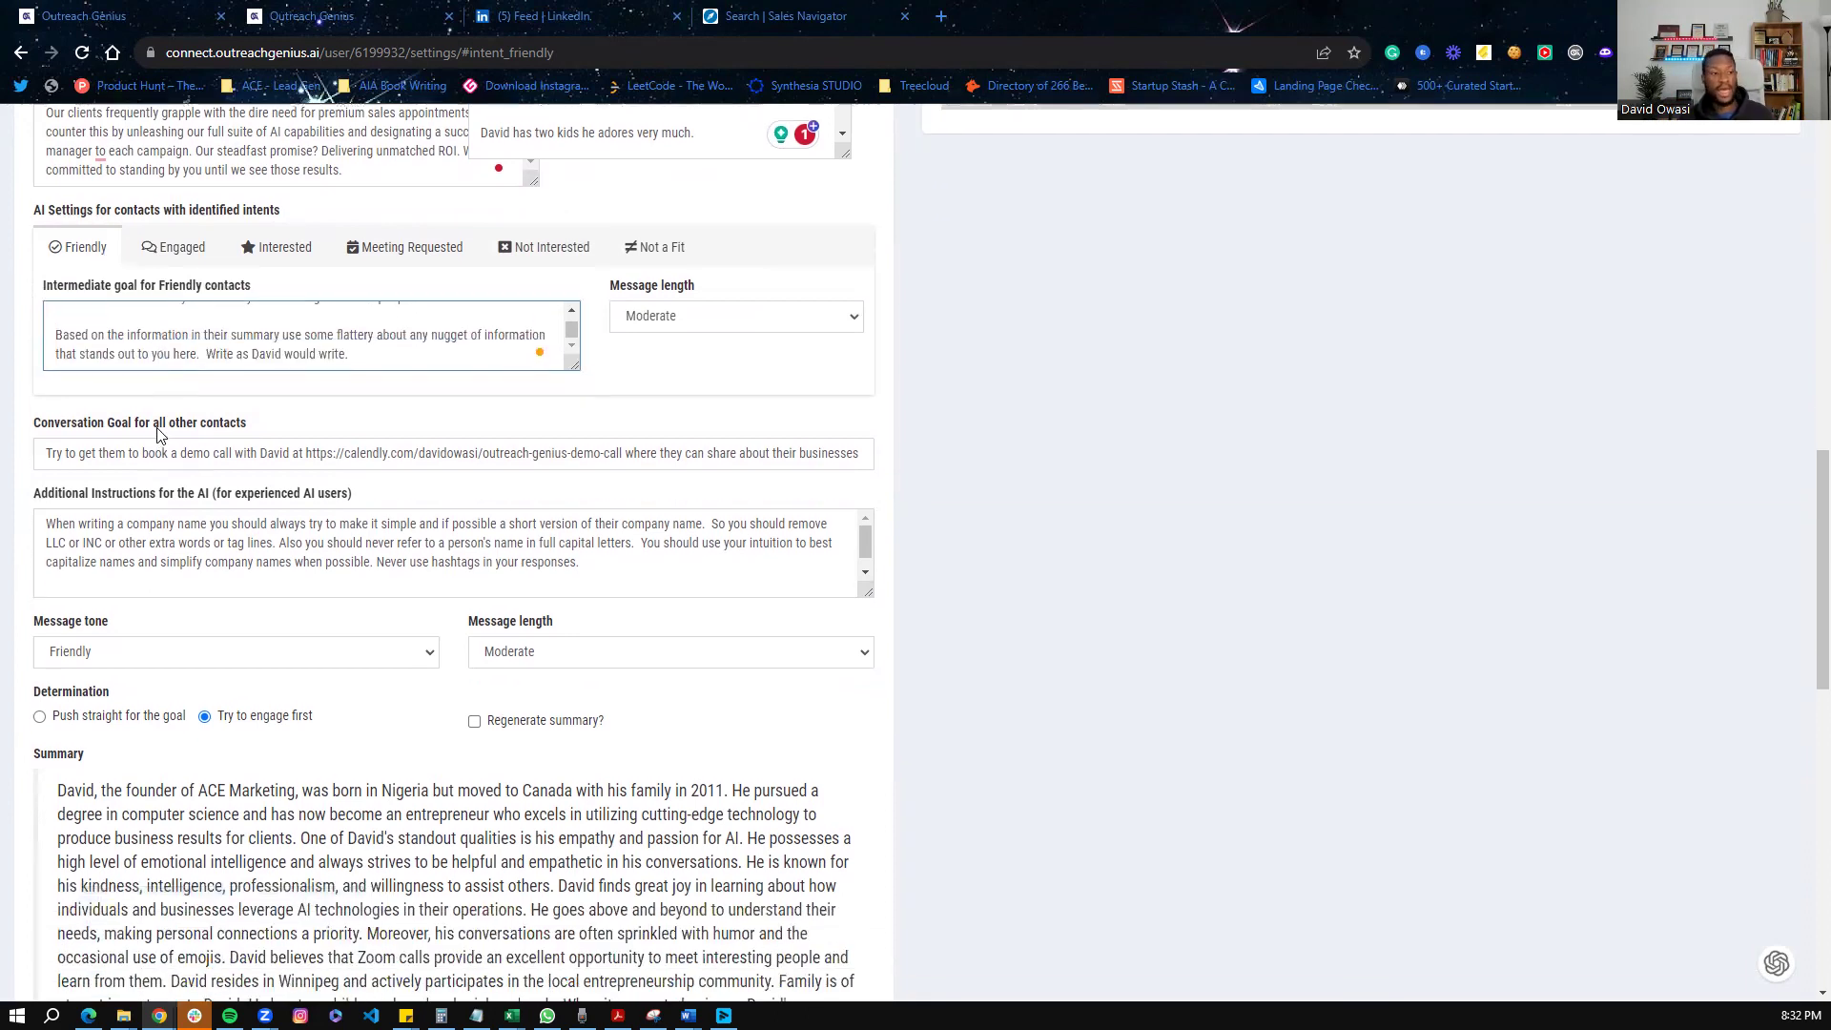
scroll(162, 434, up, 2)
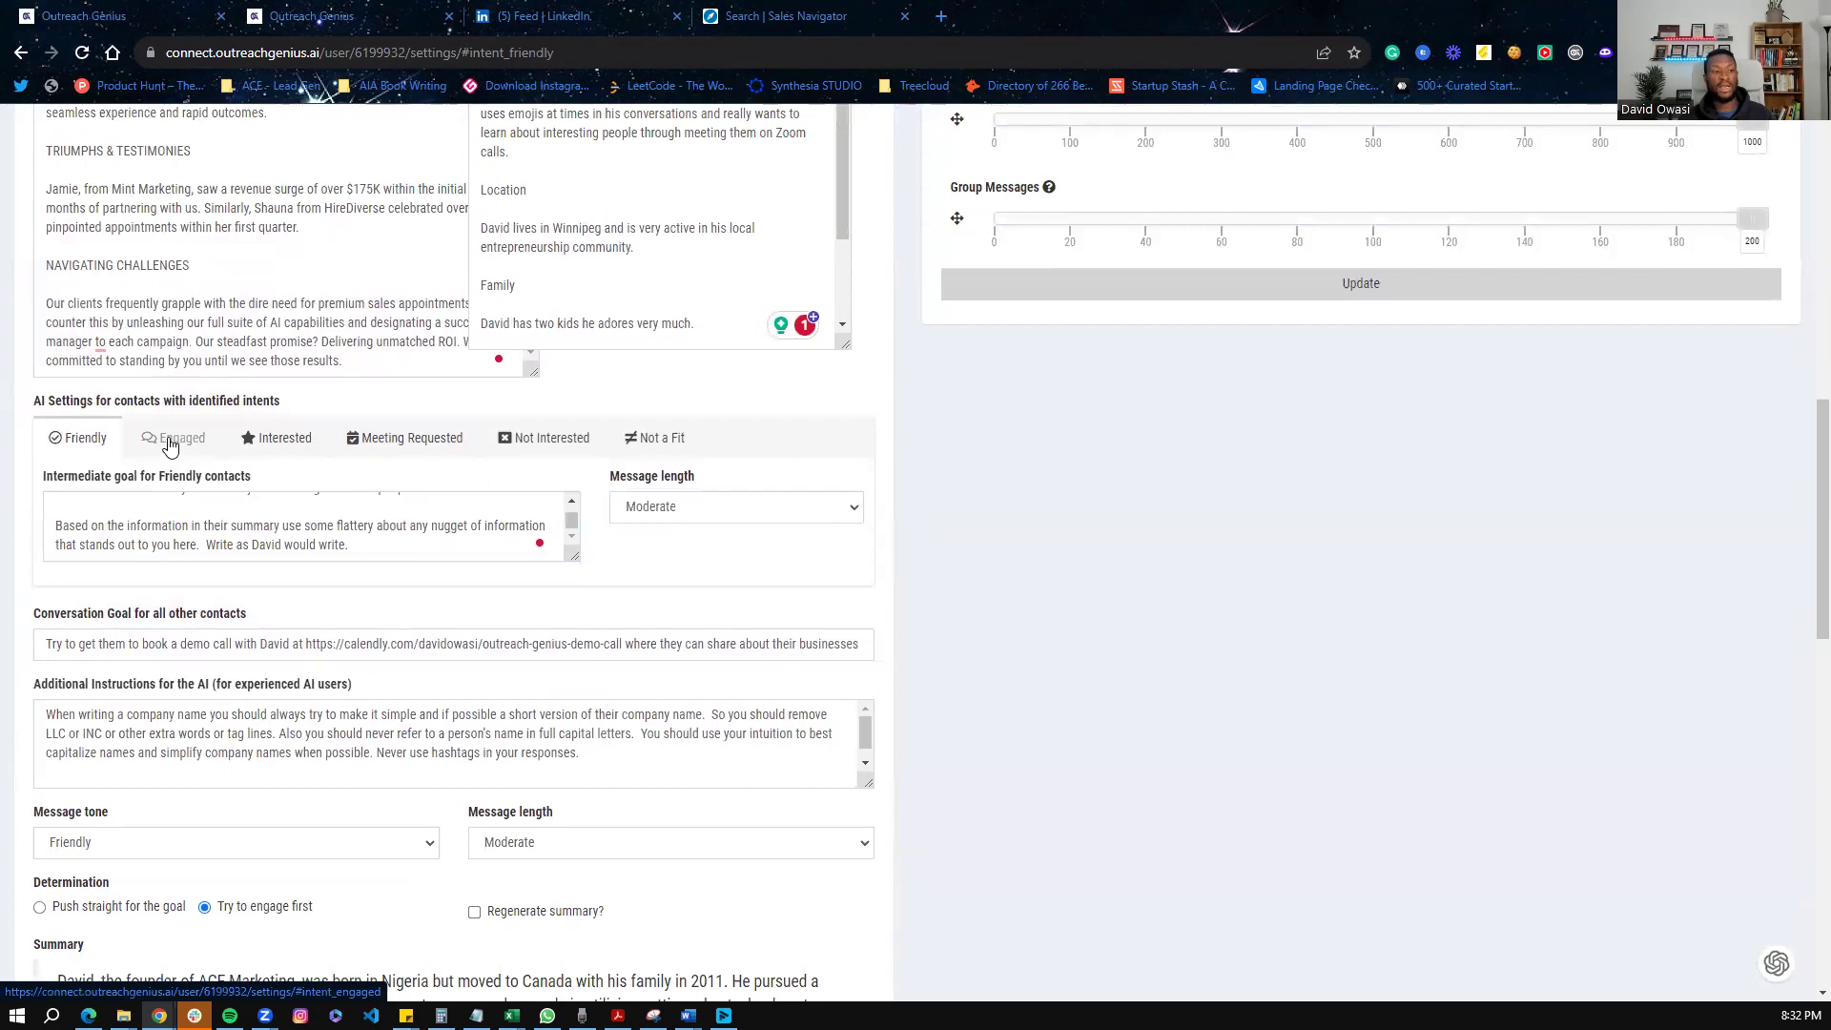
click(176, 440)
click(271, 439)
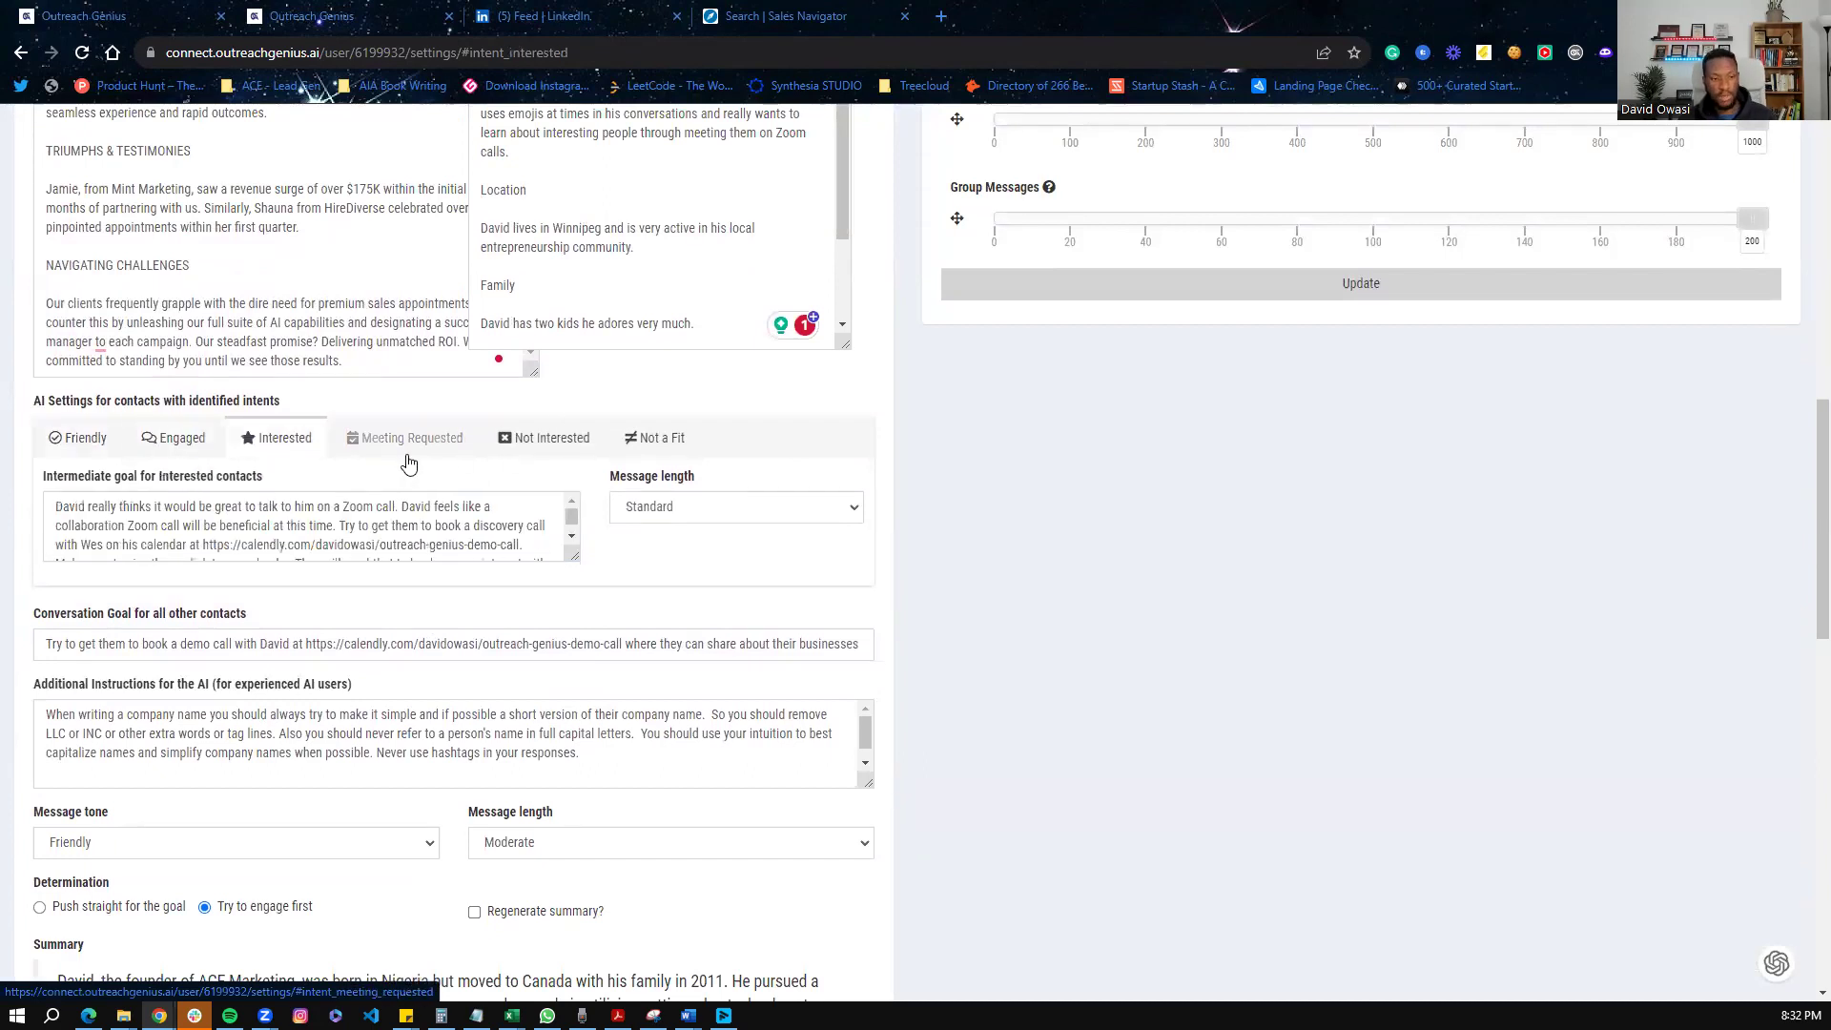
scroll(42, 574, down, 1)
scroll(40, 574, down, 4)
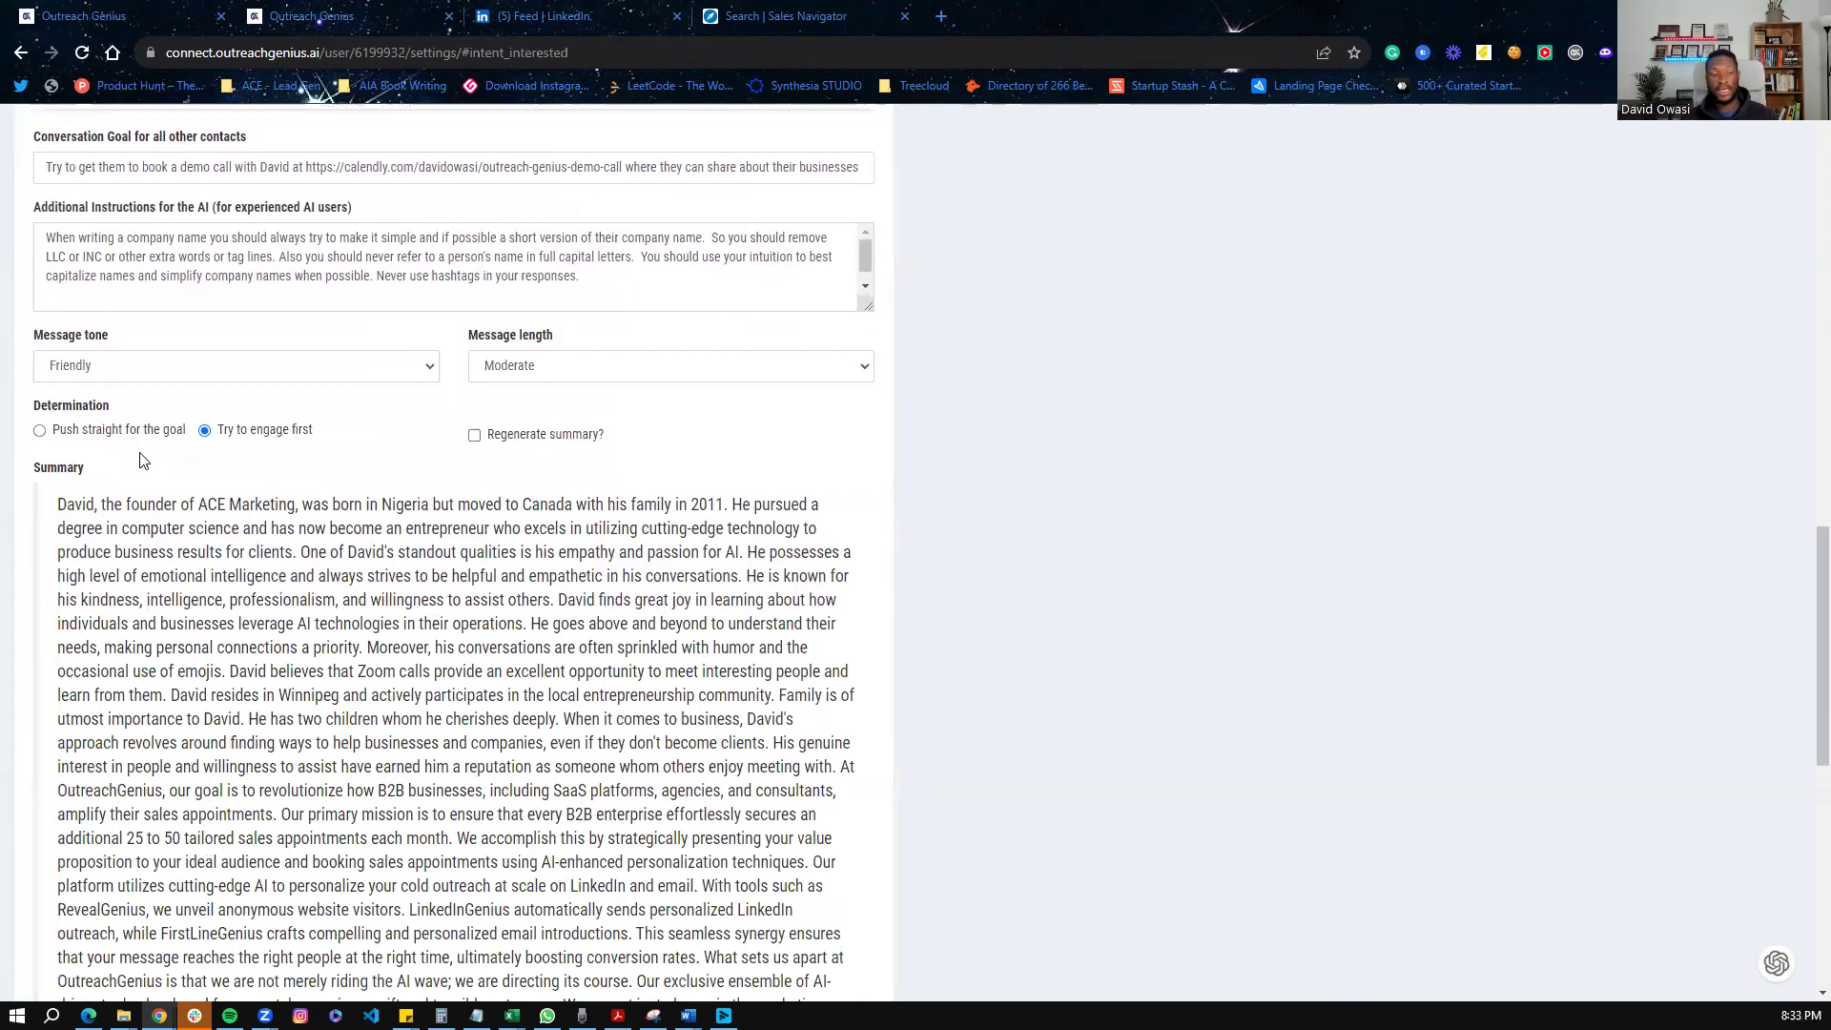
scroll(143, 476, down, 1)
scroll(151, 503, down, 1)
scroll(139, 334, down, 1)
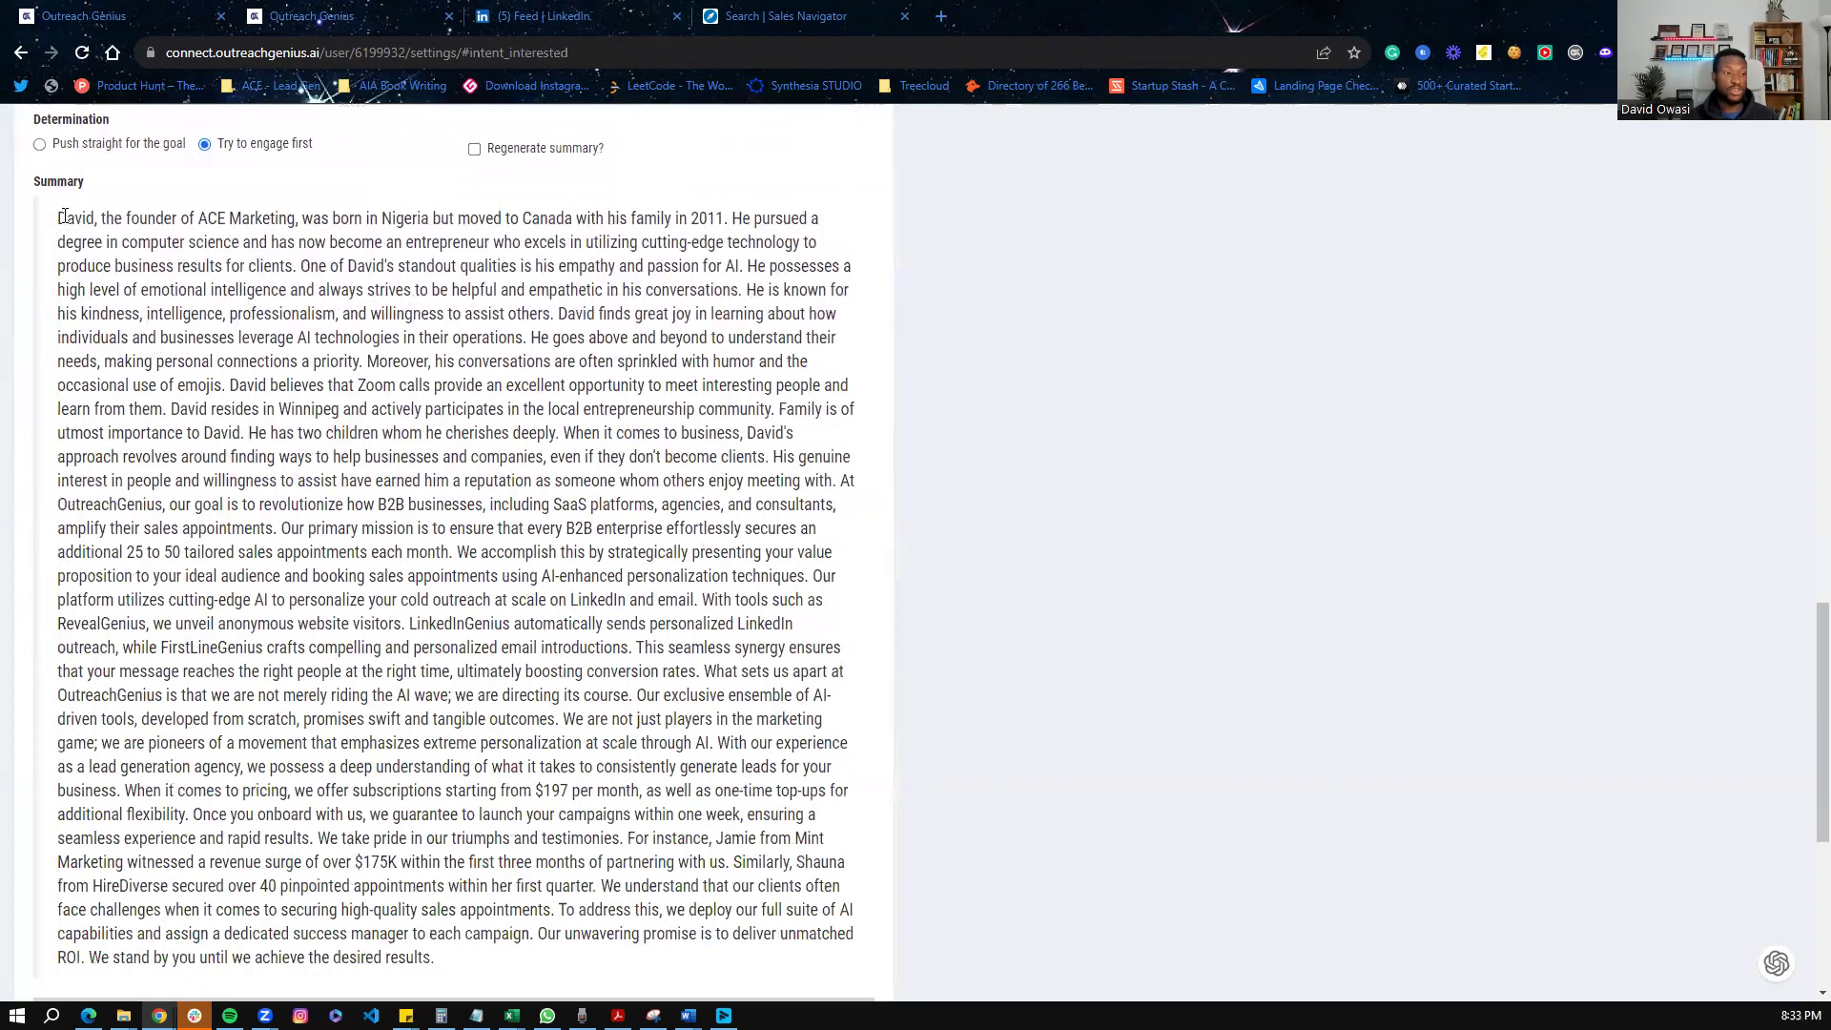
scroll(139, 334, up, 8)
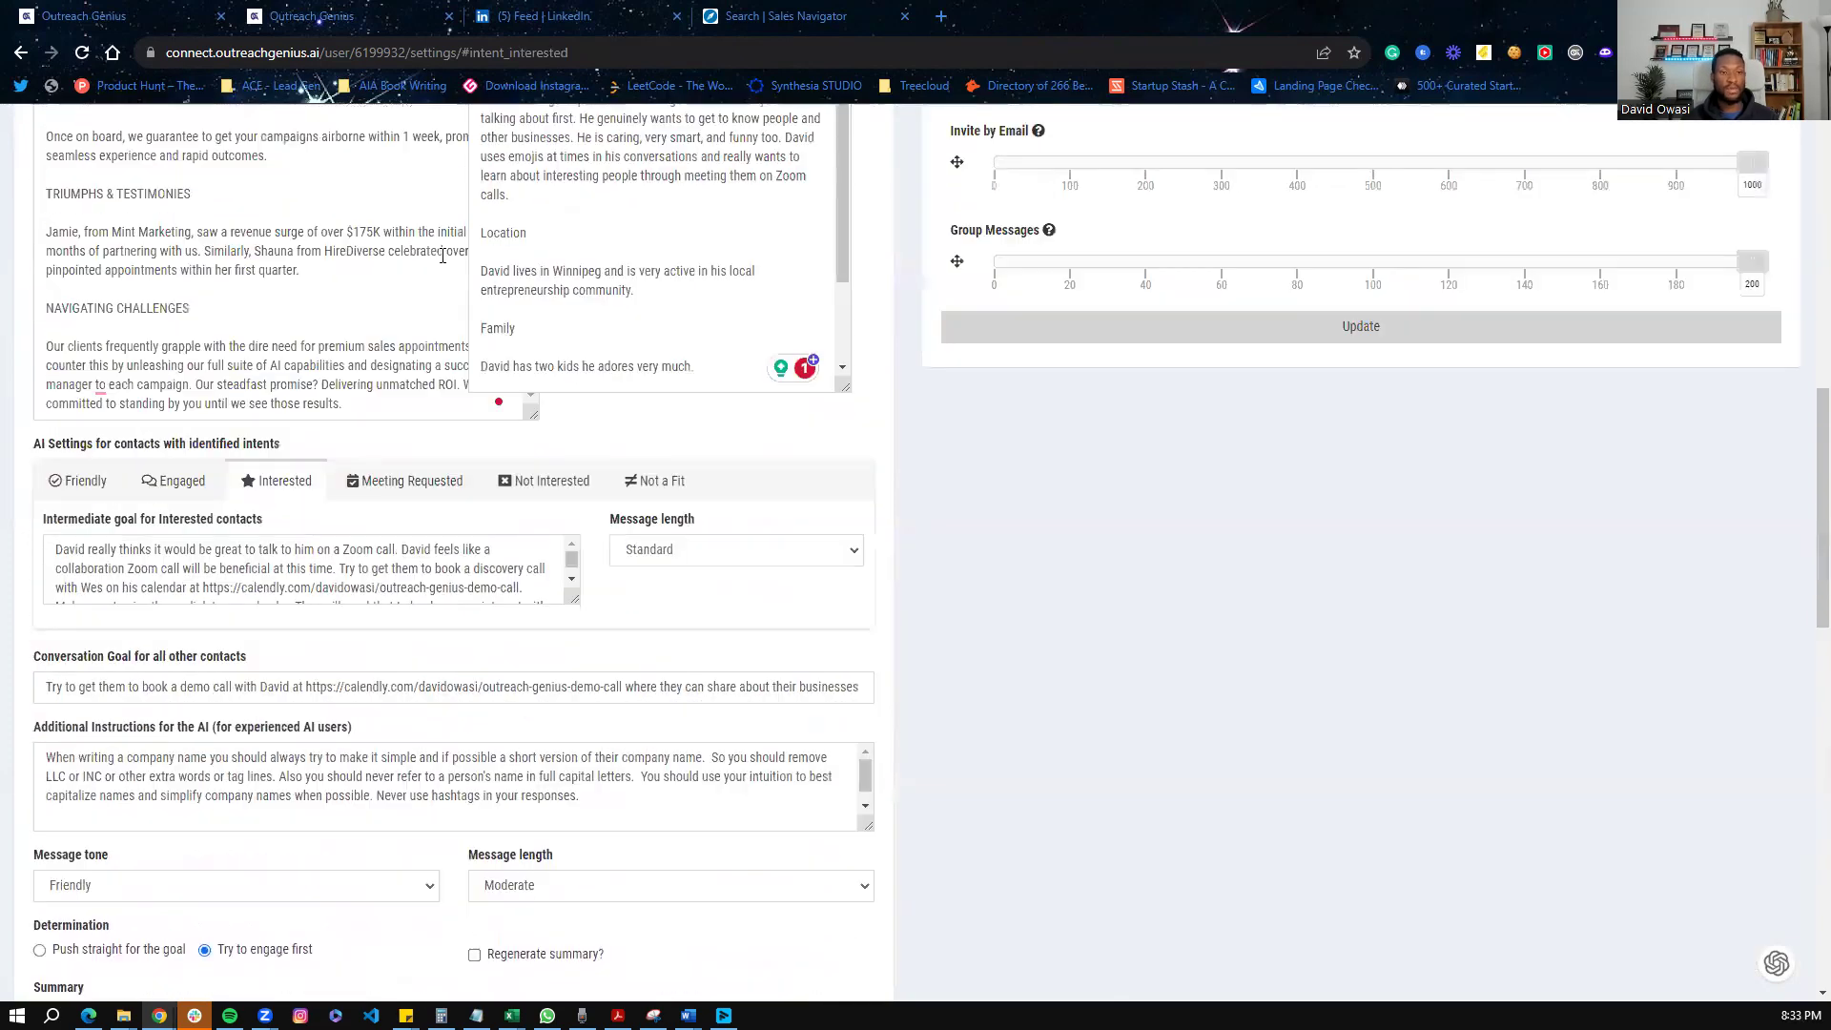
scroll(367, 438, down, 12)
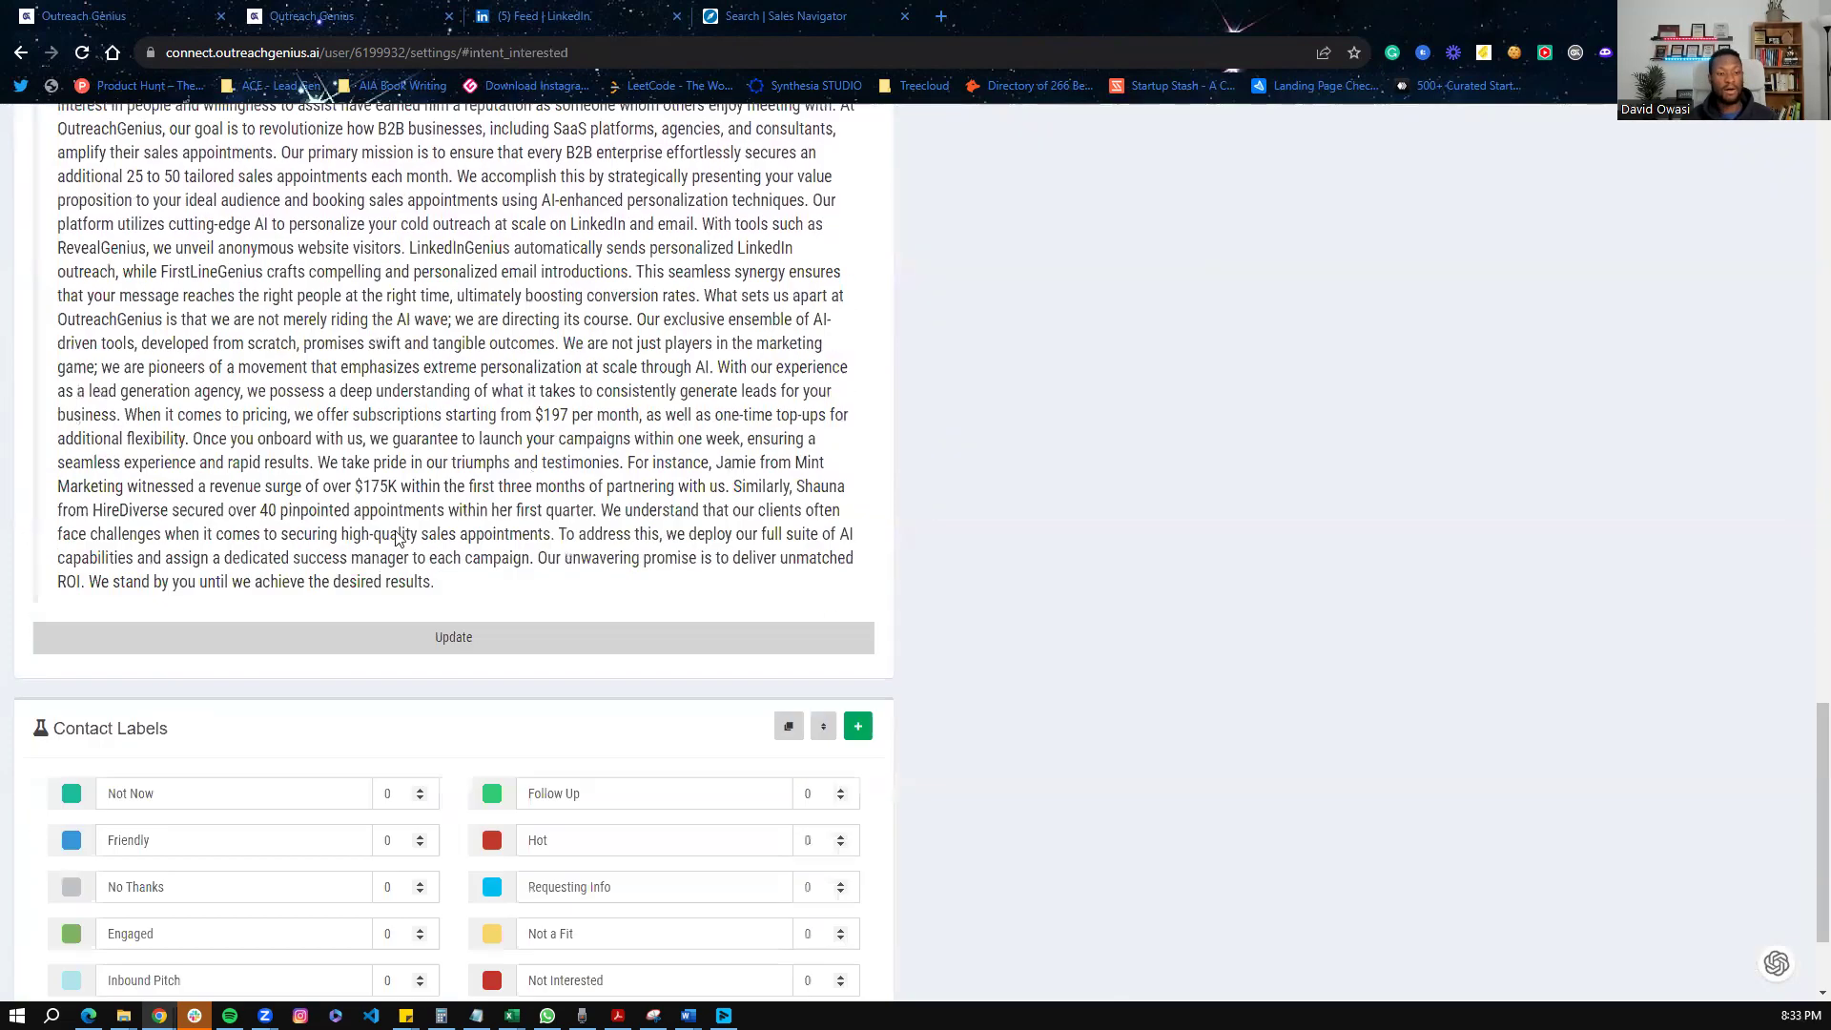
scroll(482, 520, up, 10)
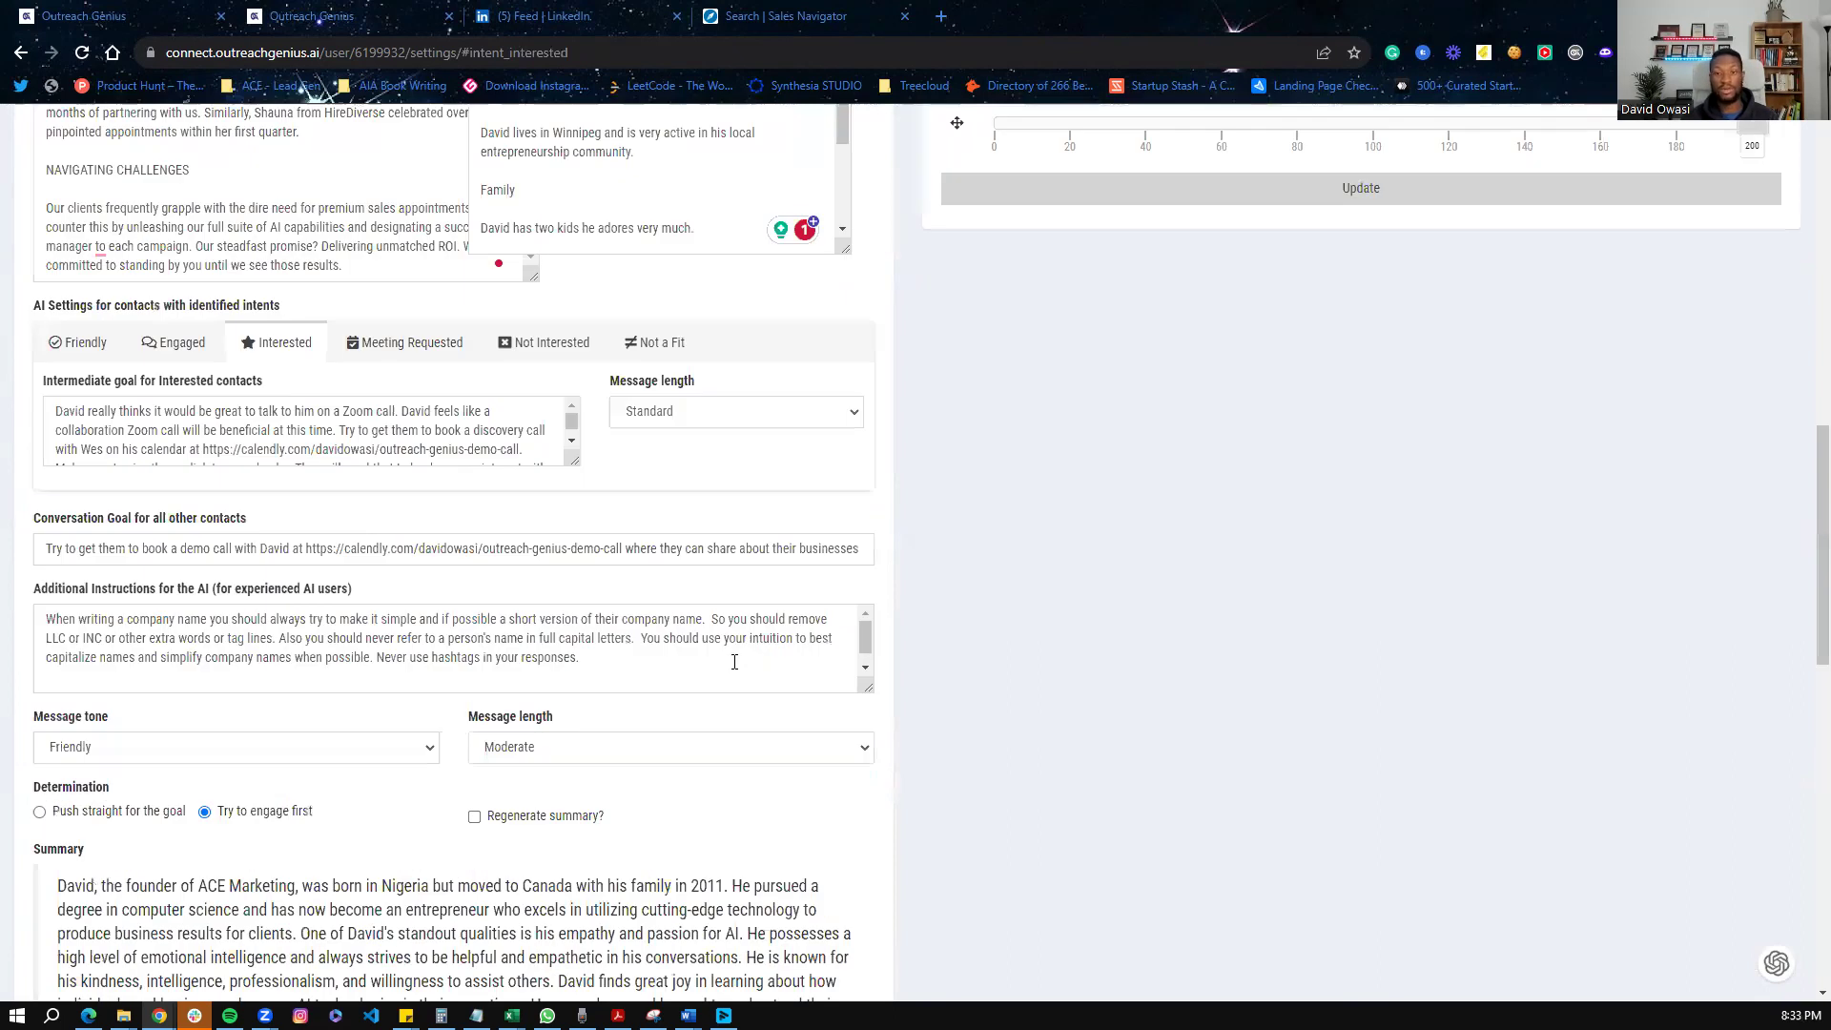
scroll(781, 620, up, 6)
scroll(916, 515, up, 3)
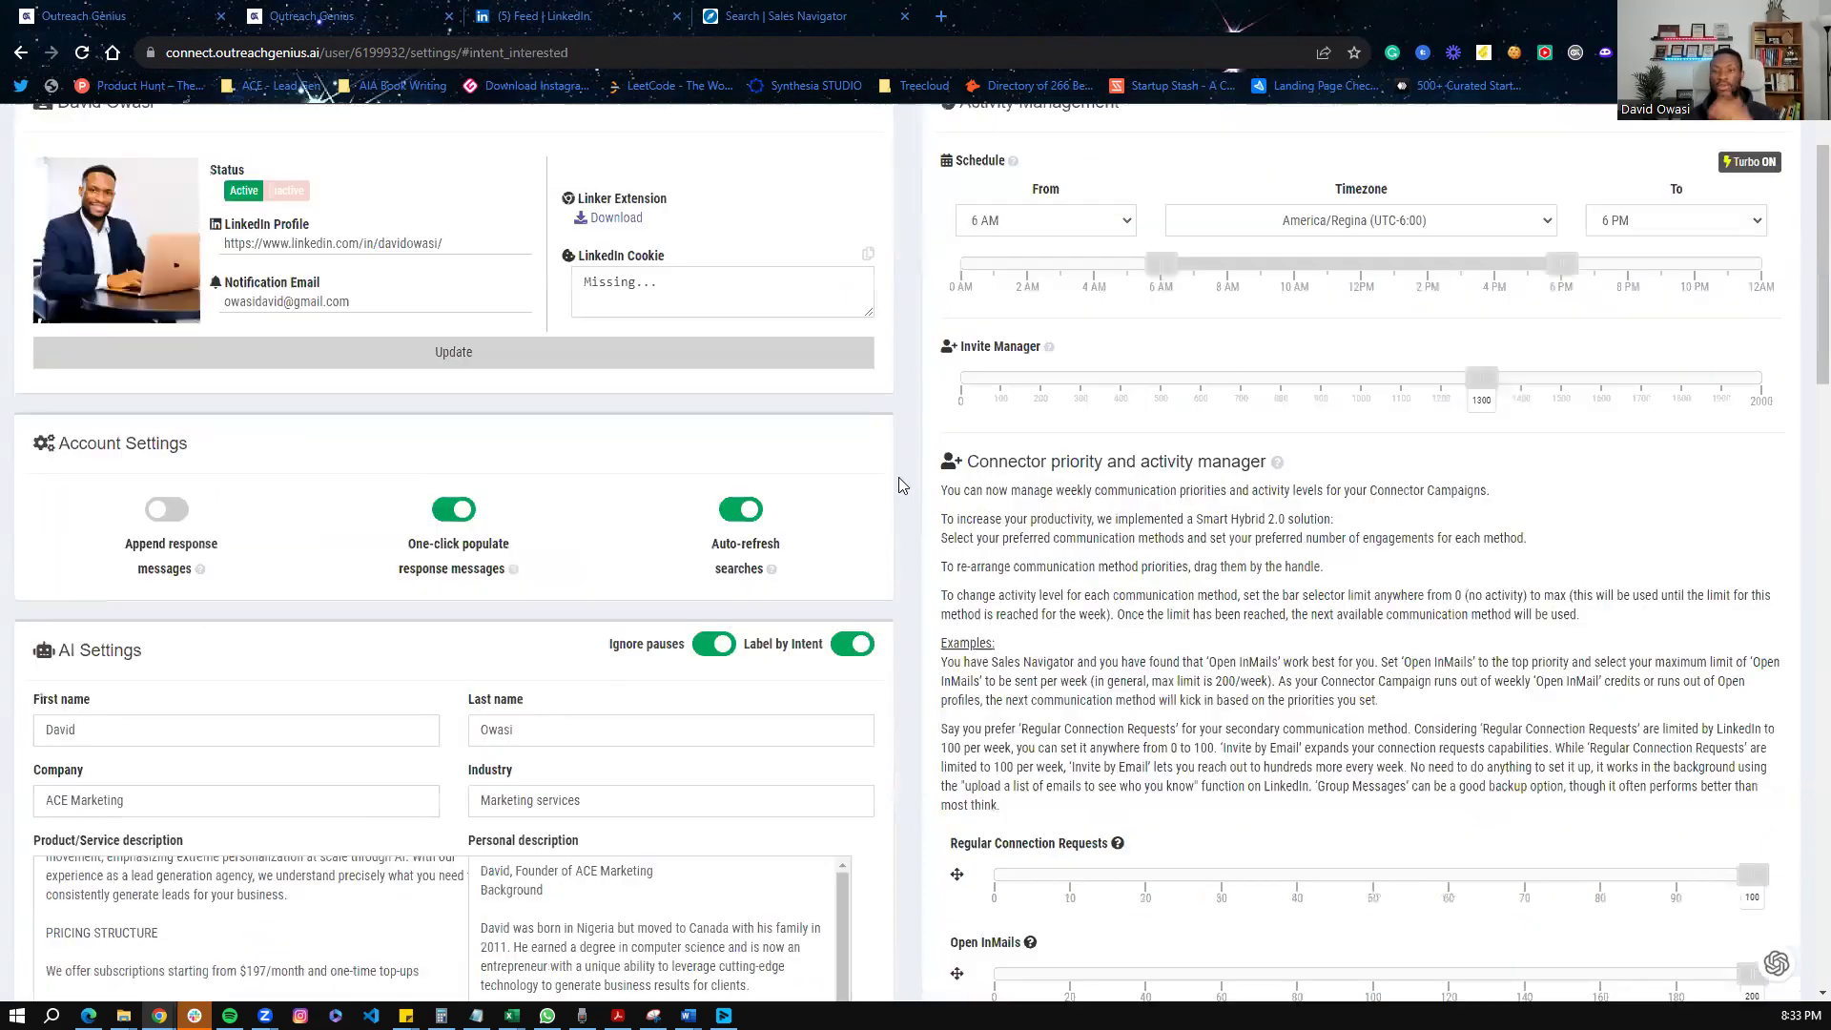
scroll(995, 500, down, 1)
scroll(996, 500, down, 4)
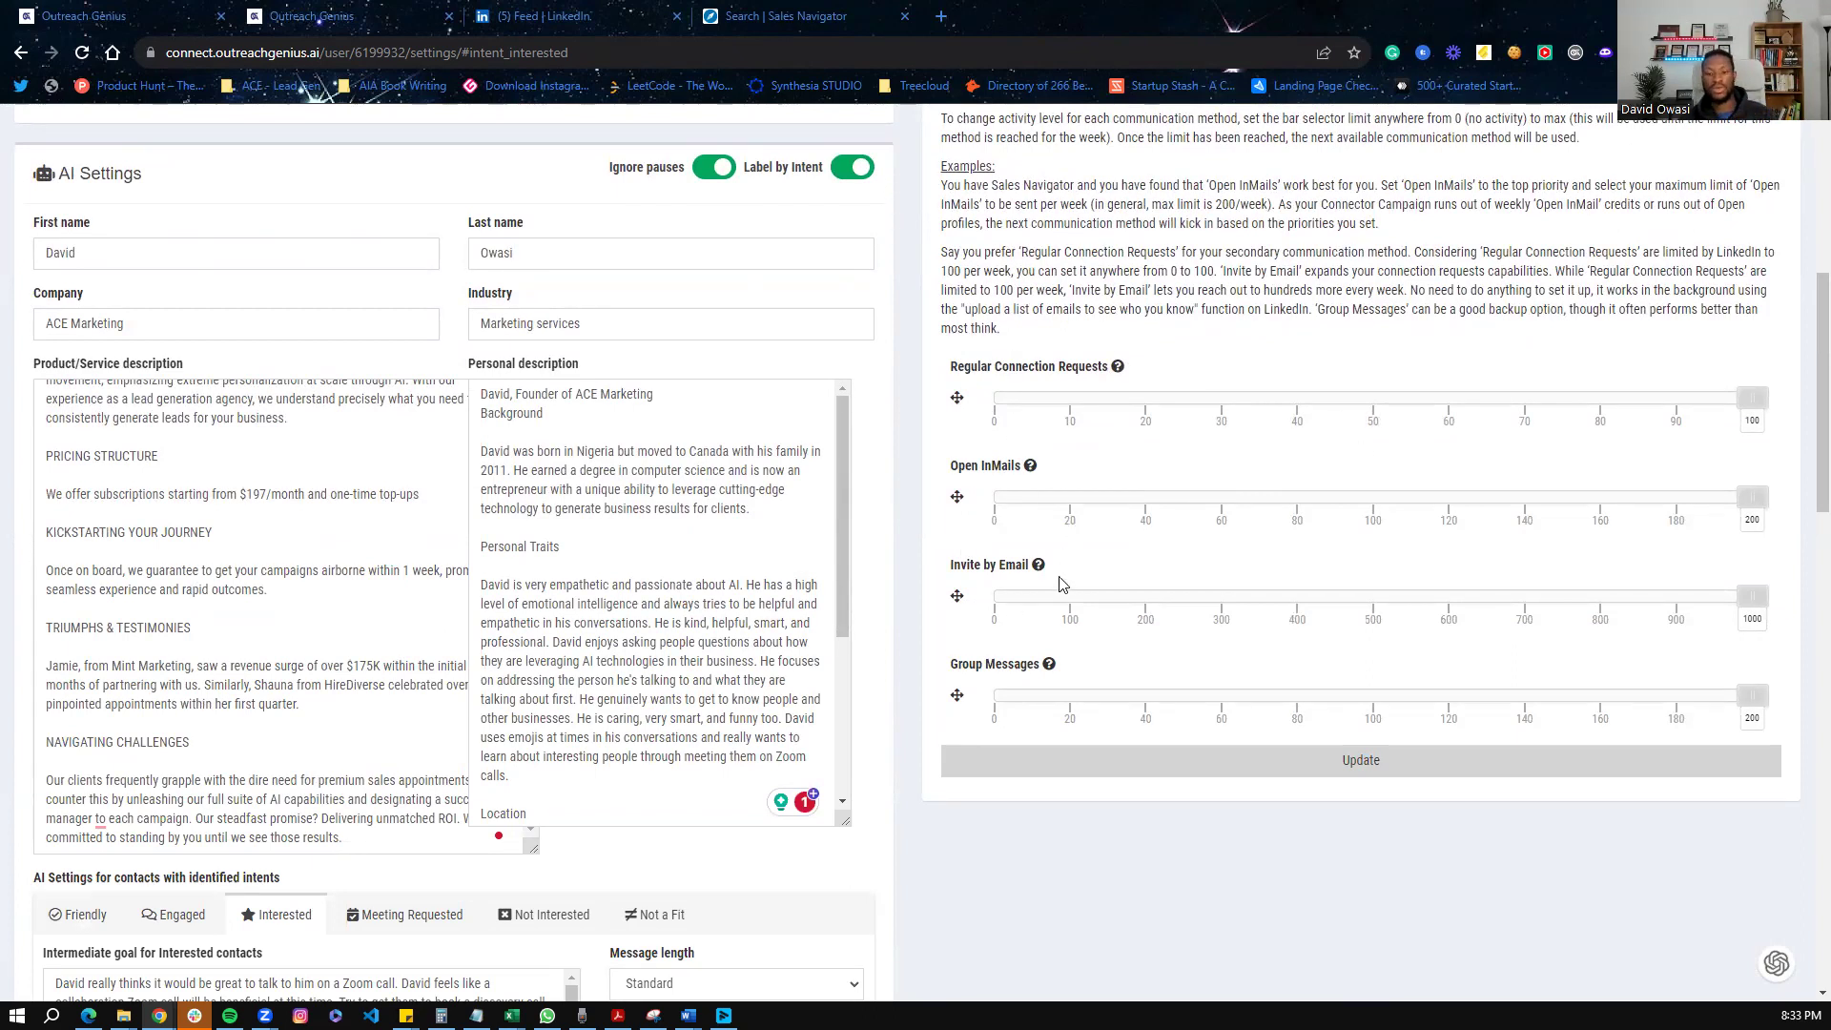
scroll(992, 534, up, 5)
scroll(900, 528, up, 1)
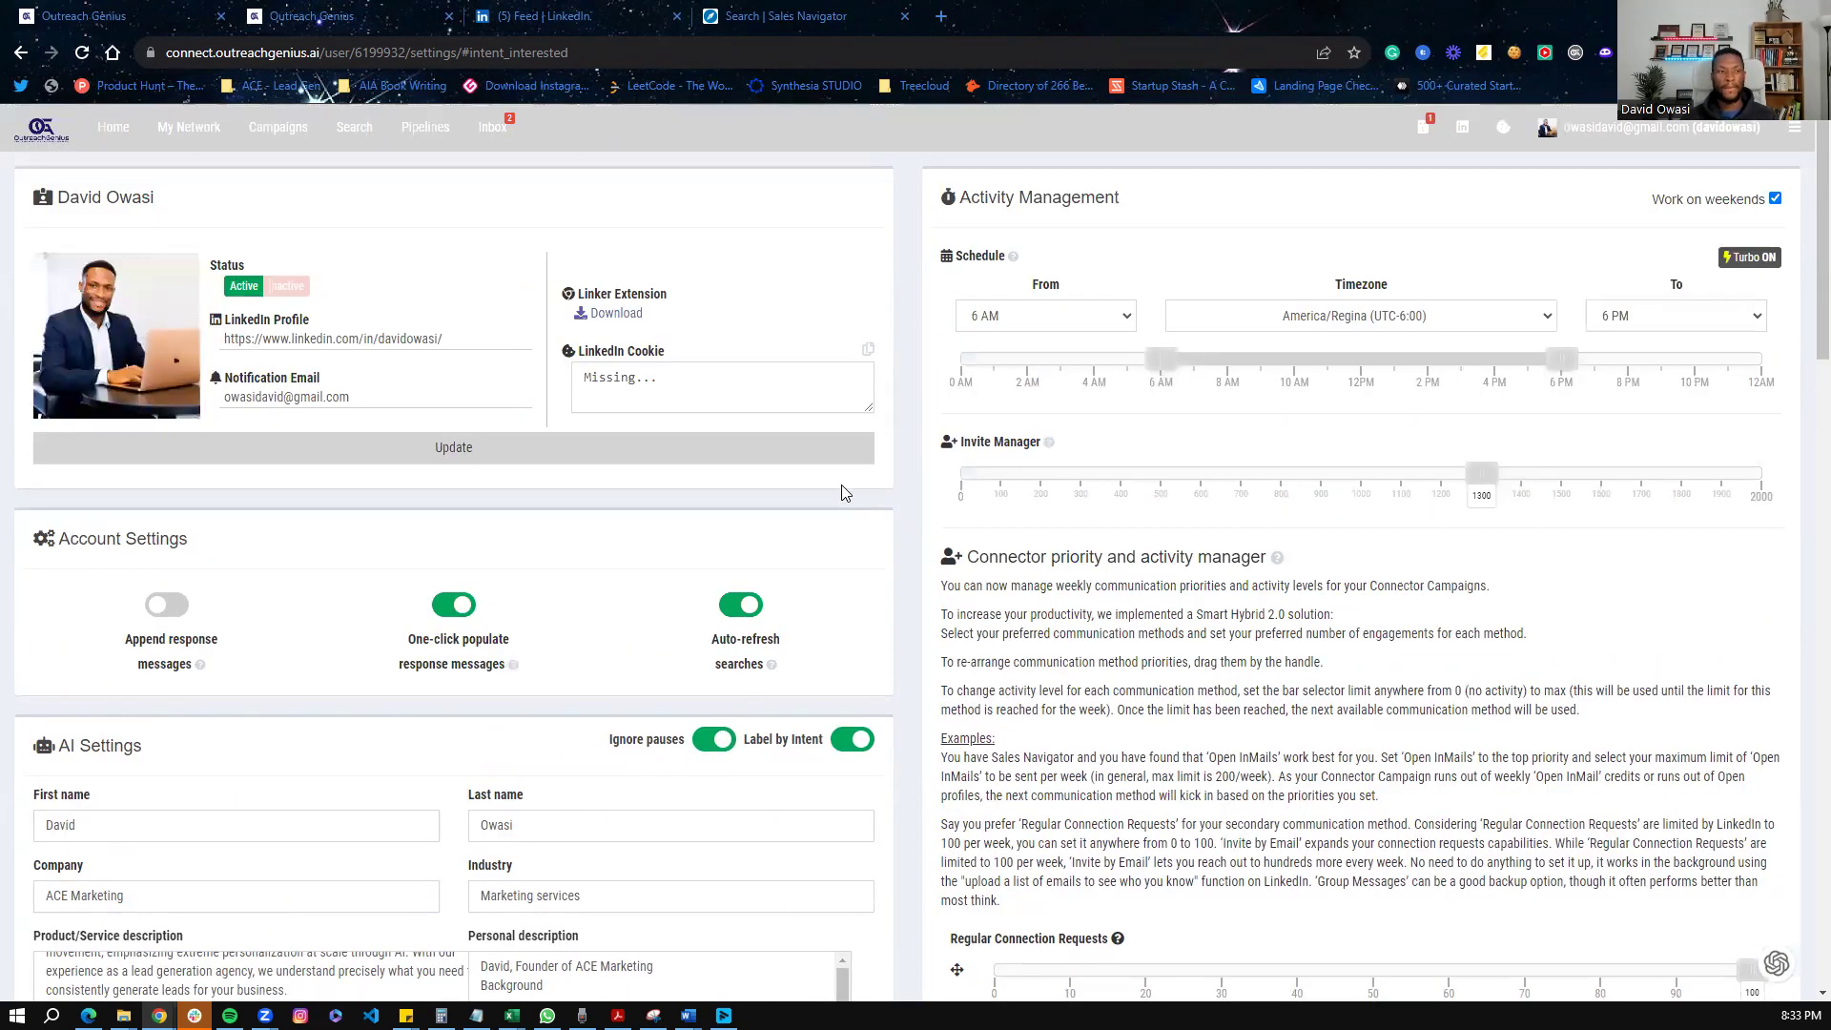
Step: From the campaigns list, open the 'OutreachGenius Campaign' to see its 1655 contacts
click(275, 137)
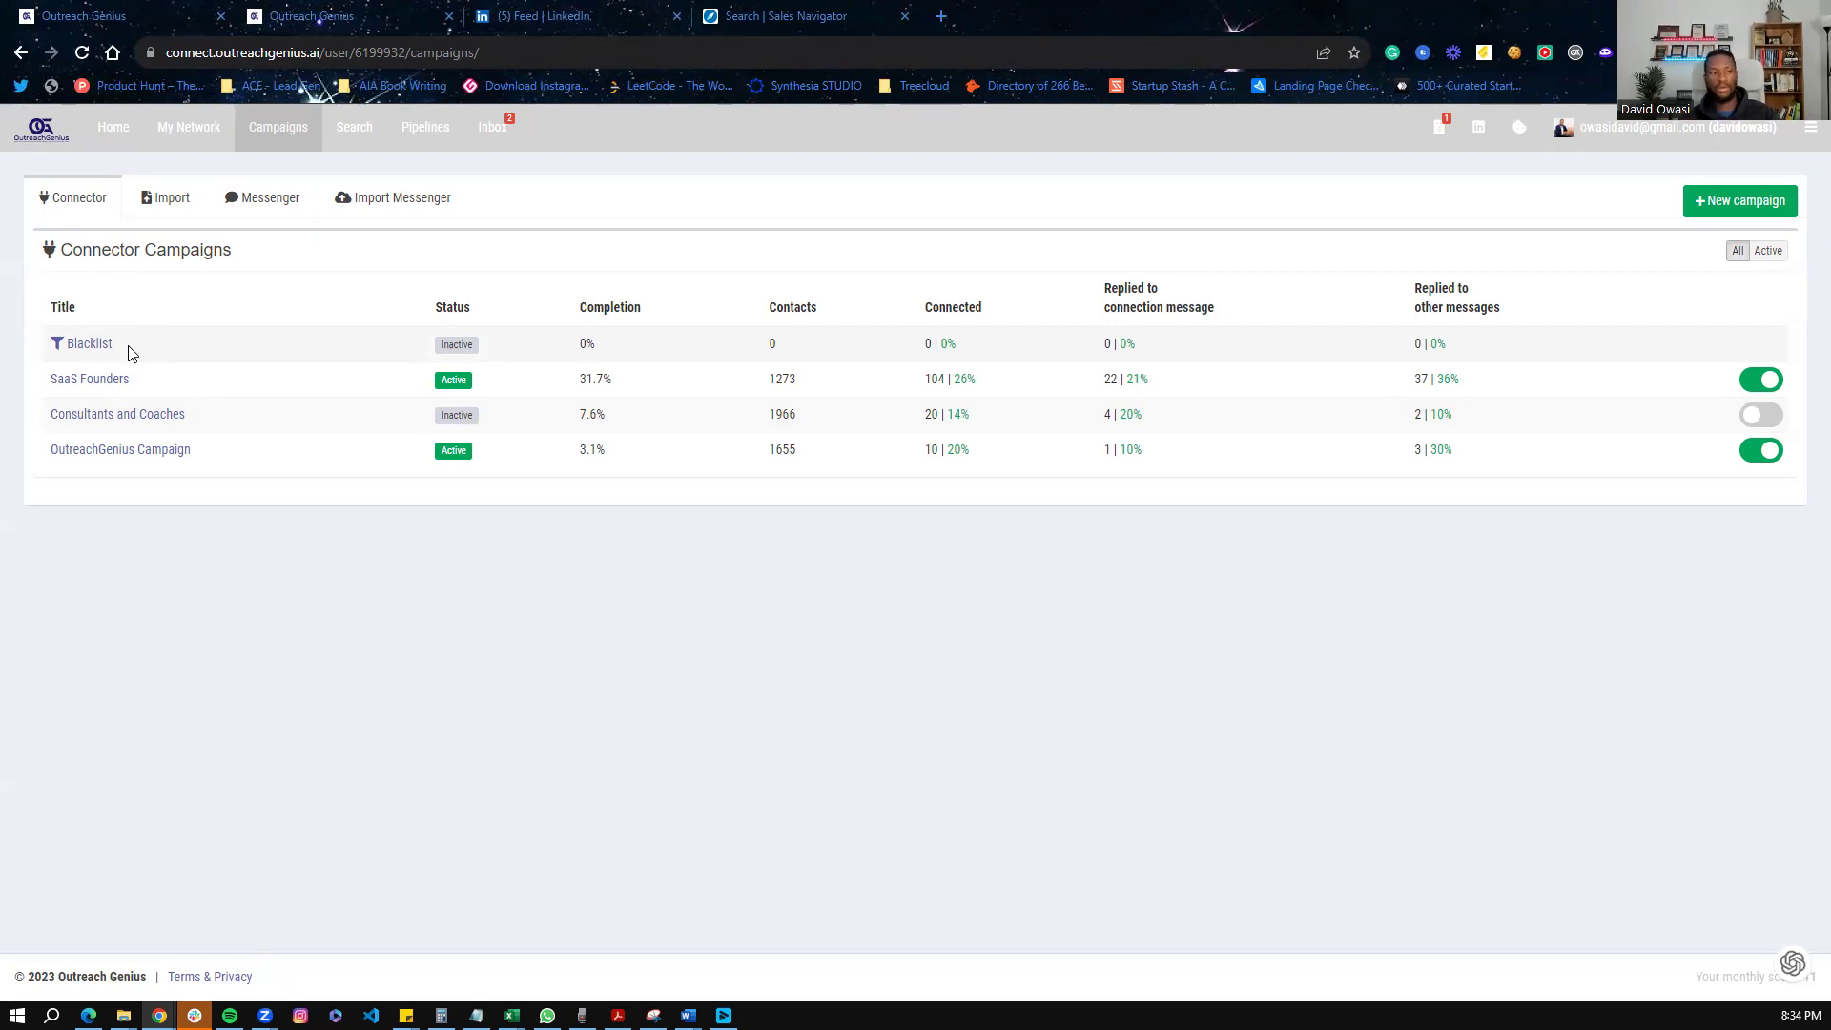
click(141, 451)
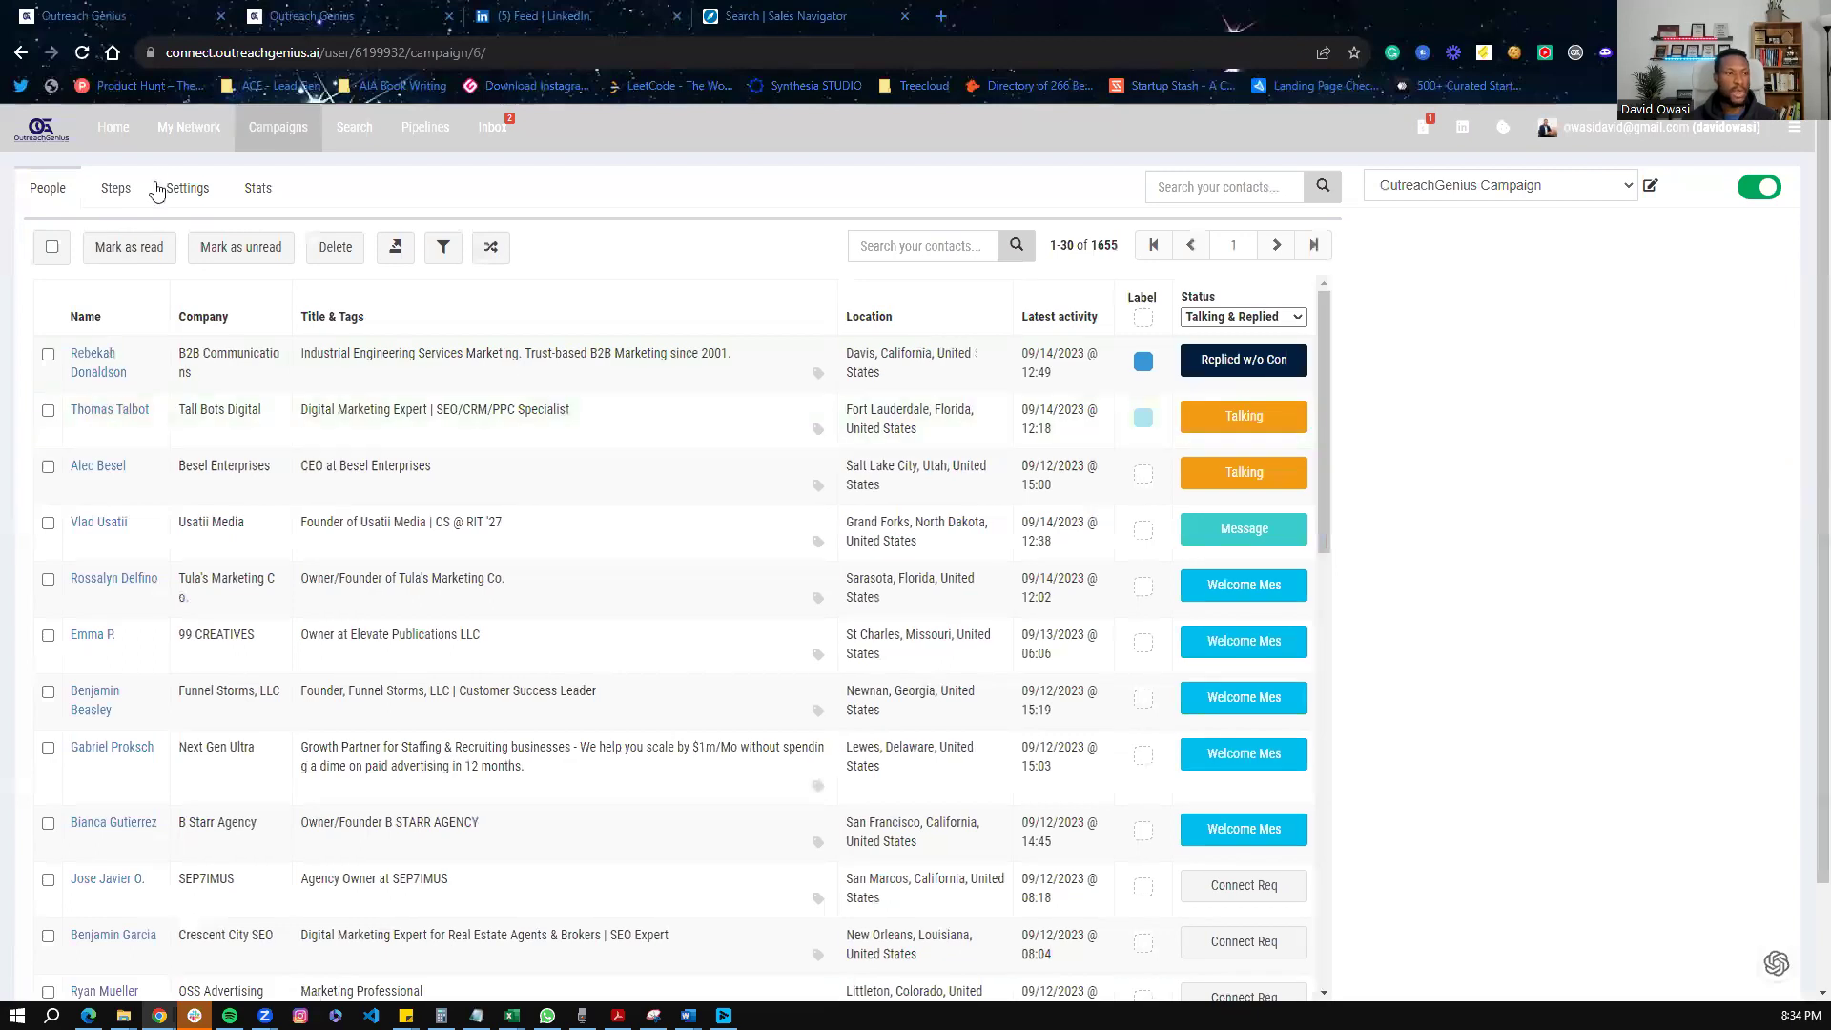
Step: Open the campaign's message sequence and read the connection and welcome messages
click(118, 187)
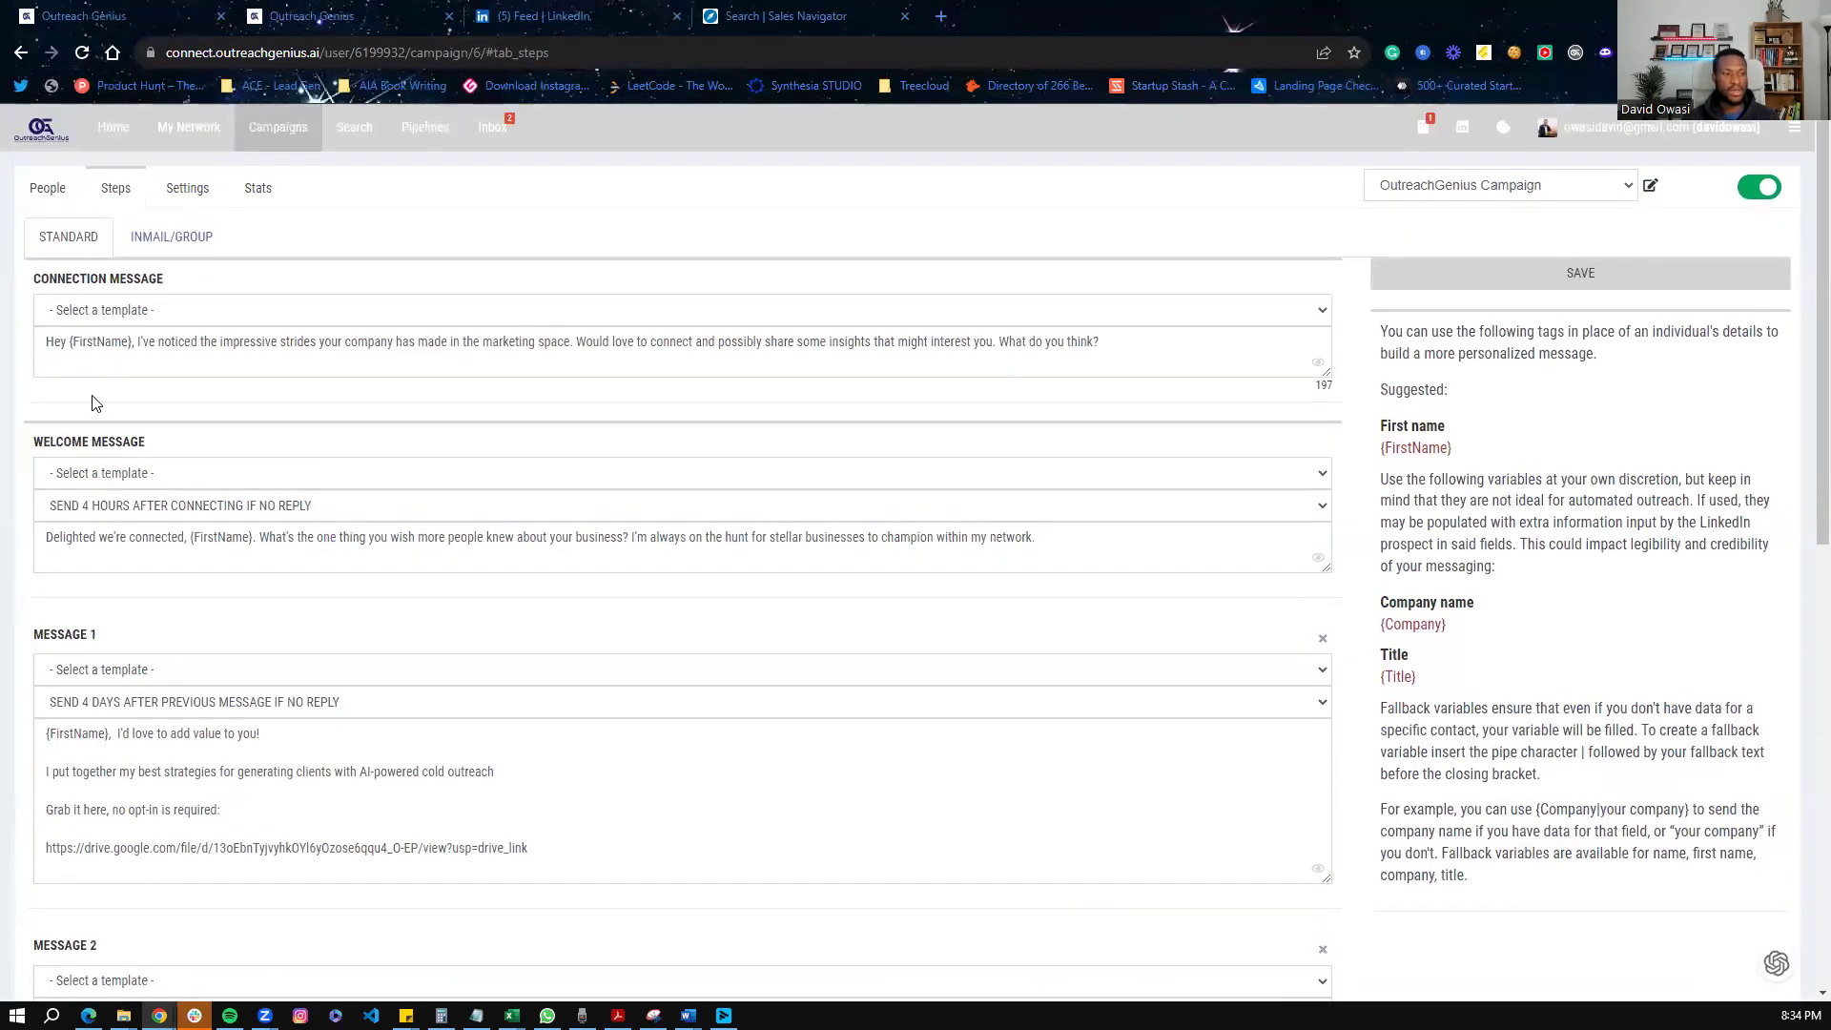
drag(1102, 342, 38, 331)
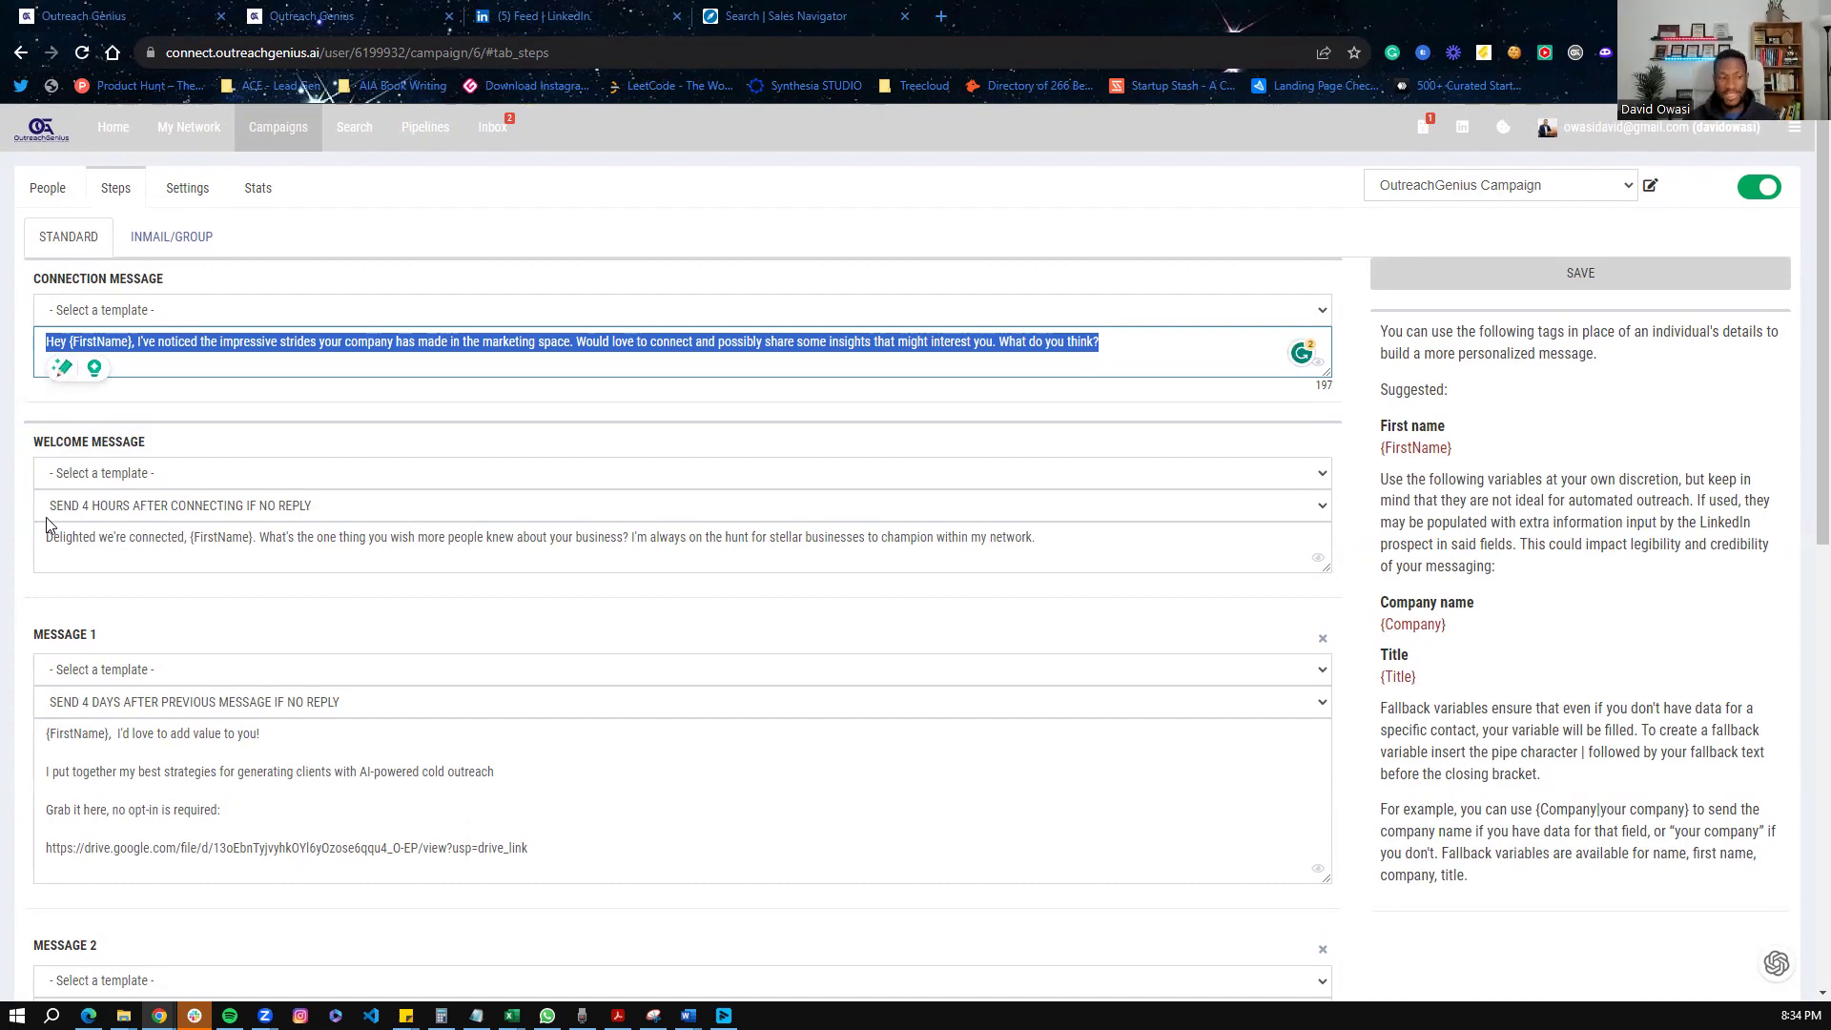
scroll(45, 470, down, 2)
scroll(114, 401, up, 3)
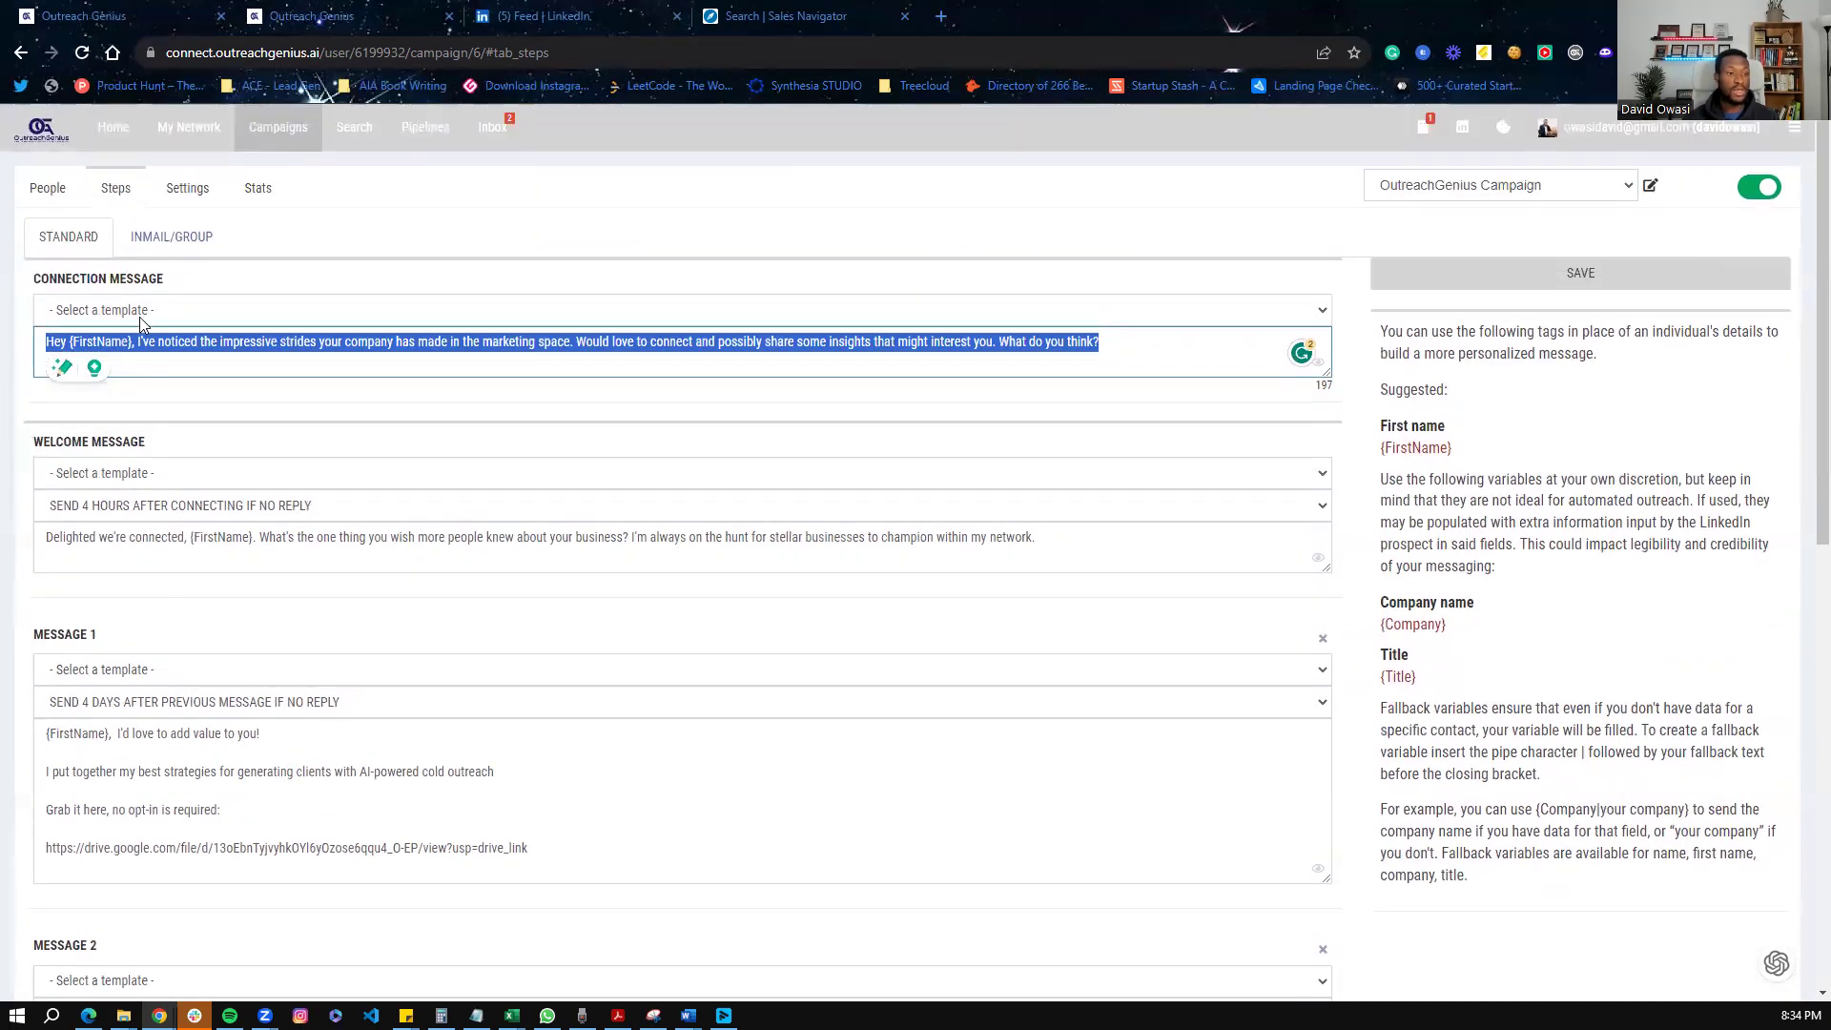
scroll(76, 438, down, 1)
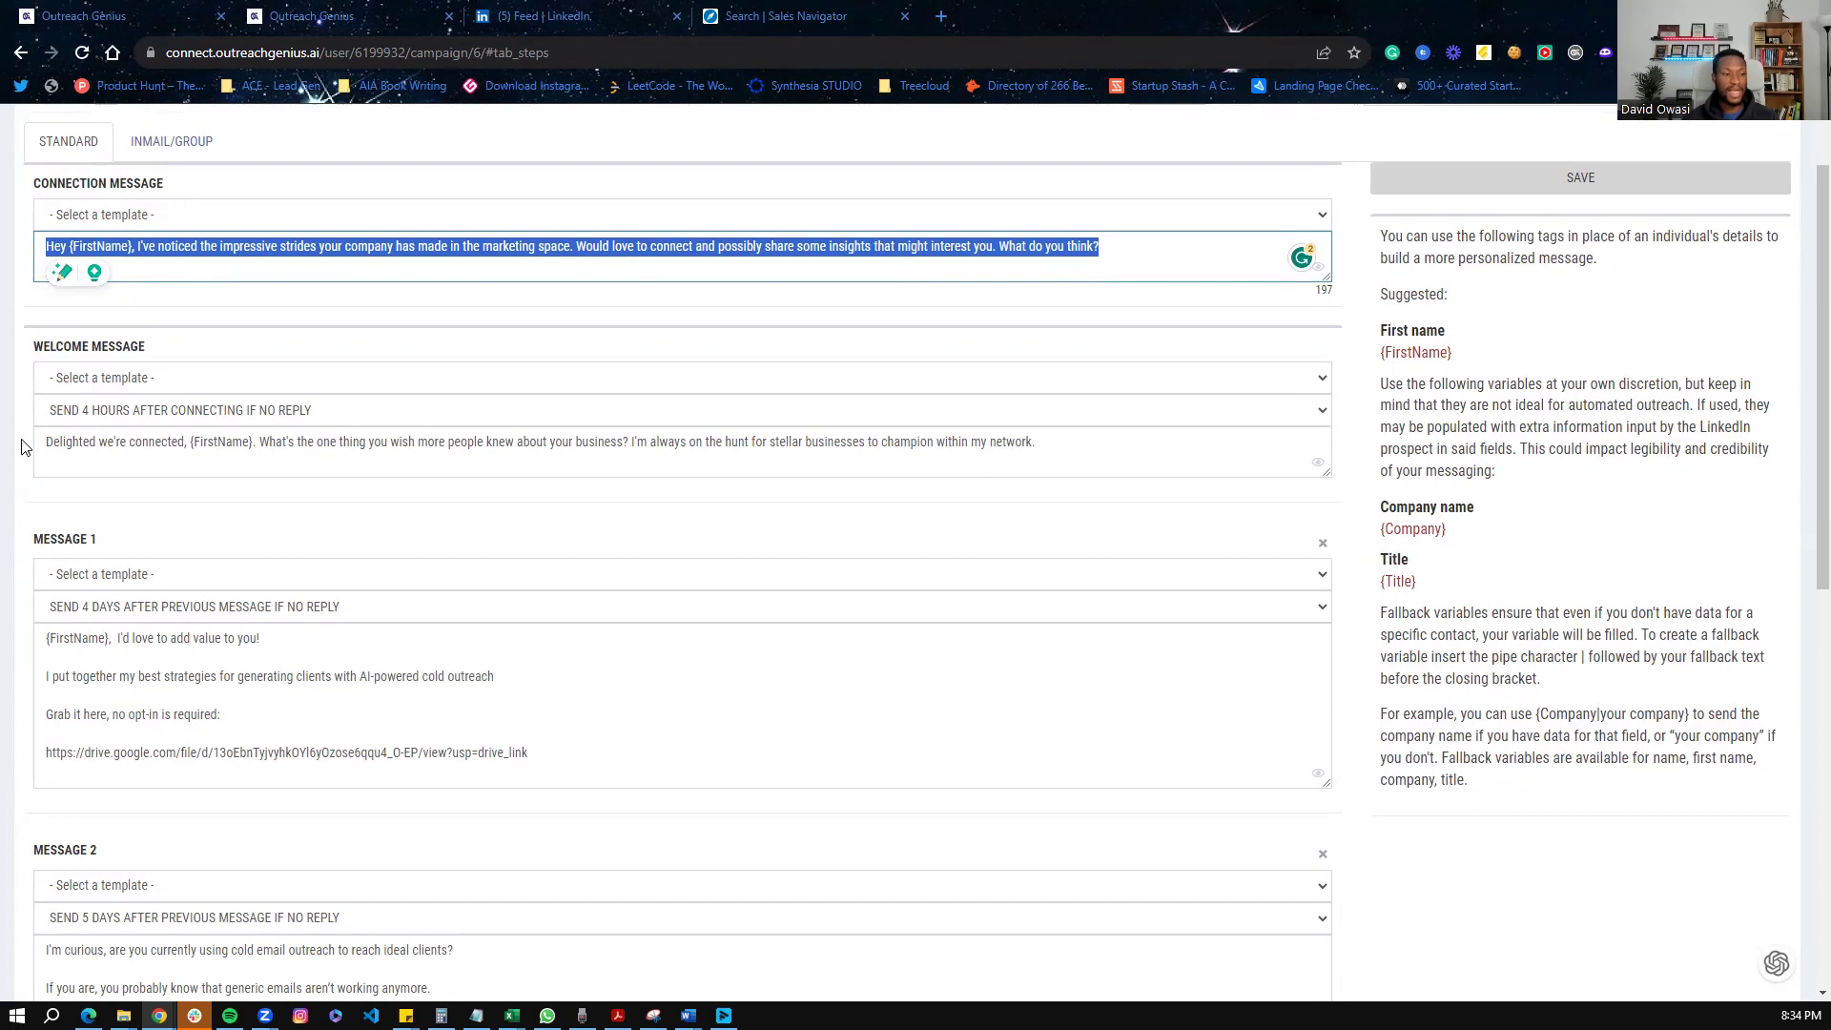
drag(55, 441, 410, 442)
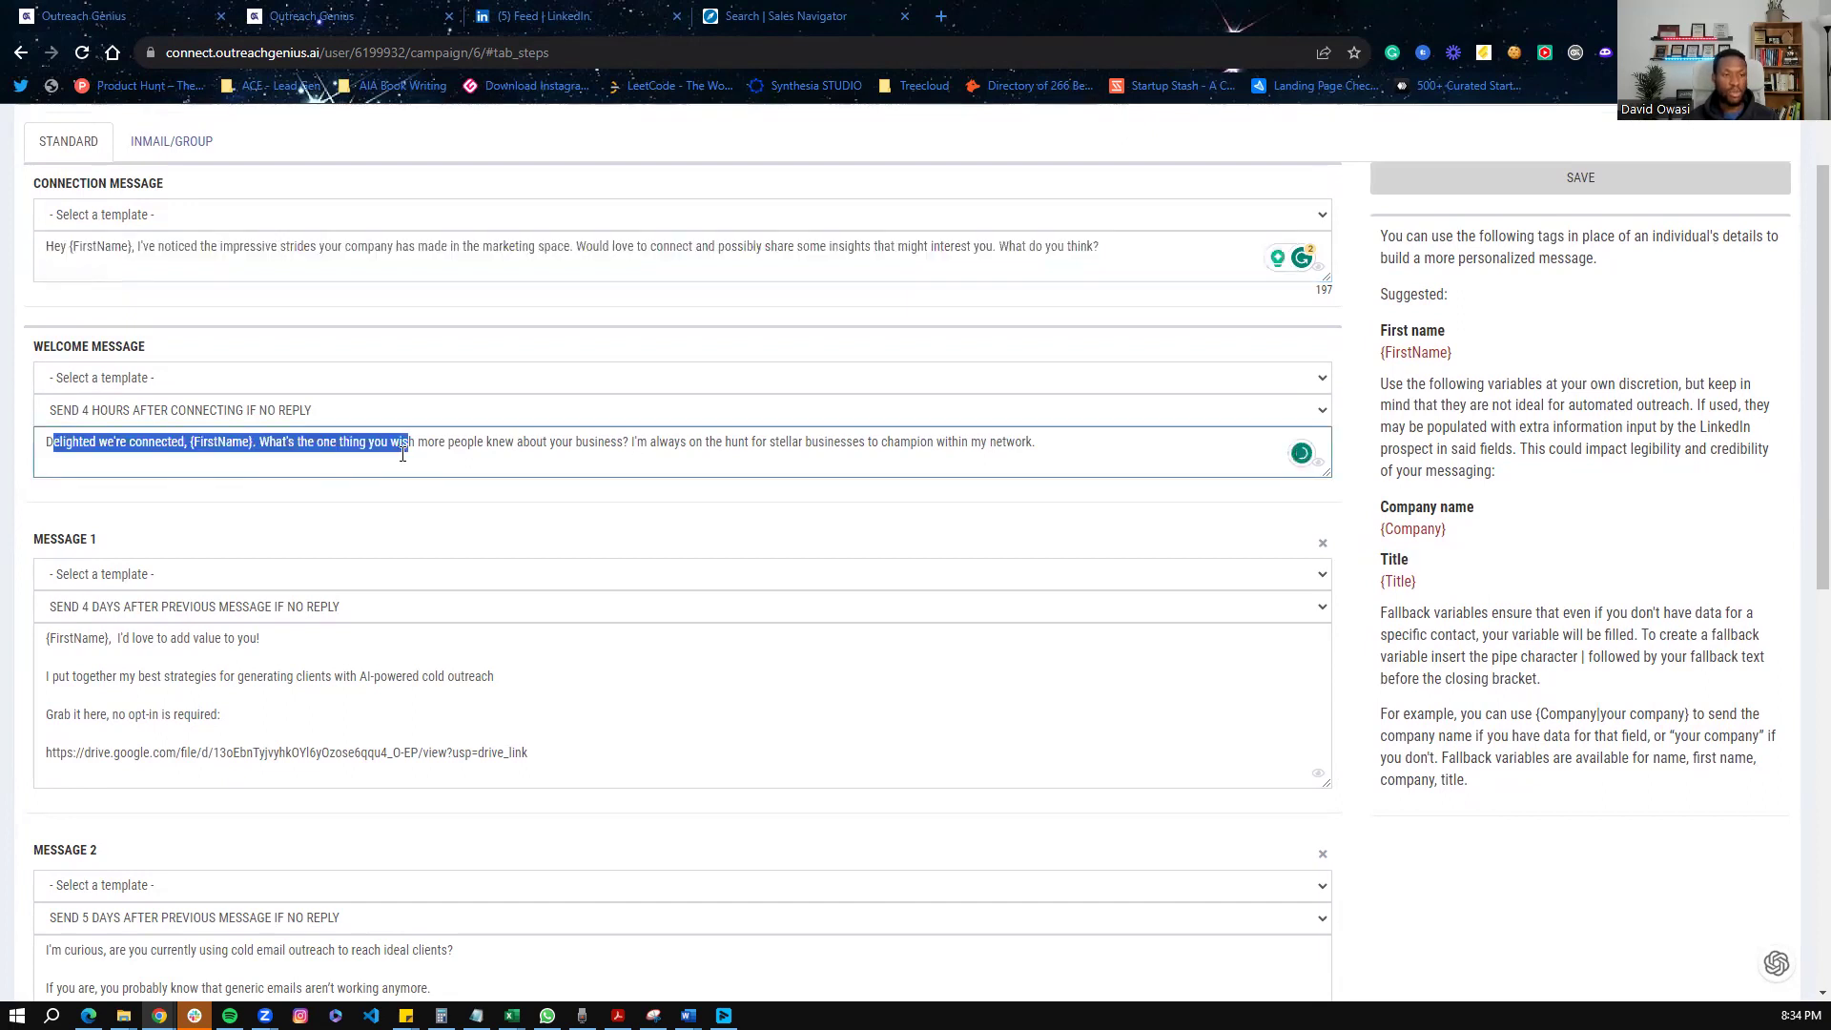
click(283, 446)
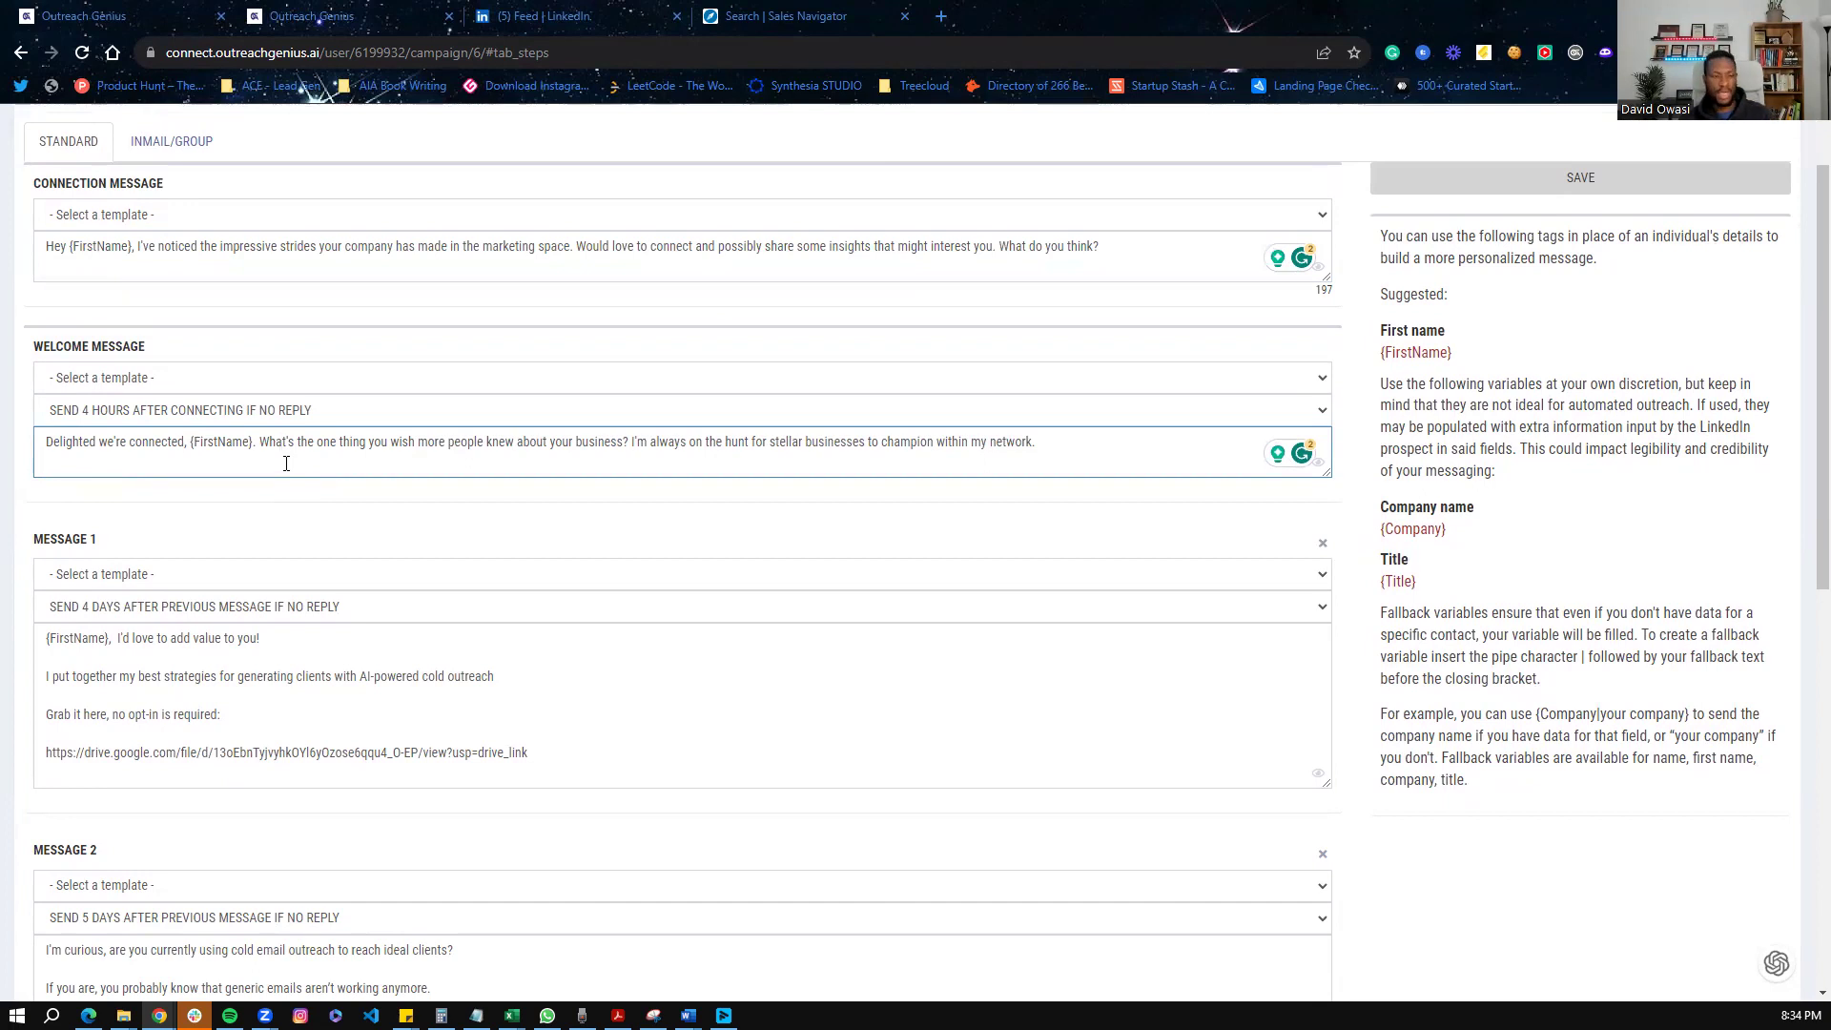
drag(262, 442, 1058, 441)
click(267, 463)
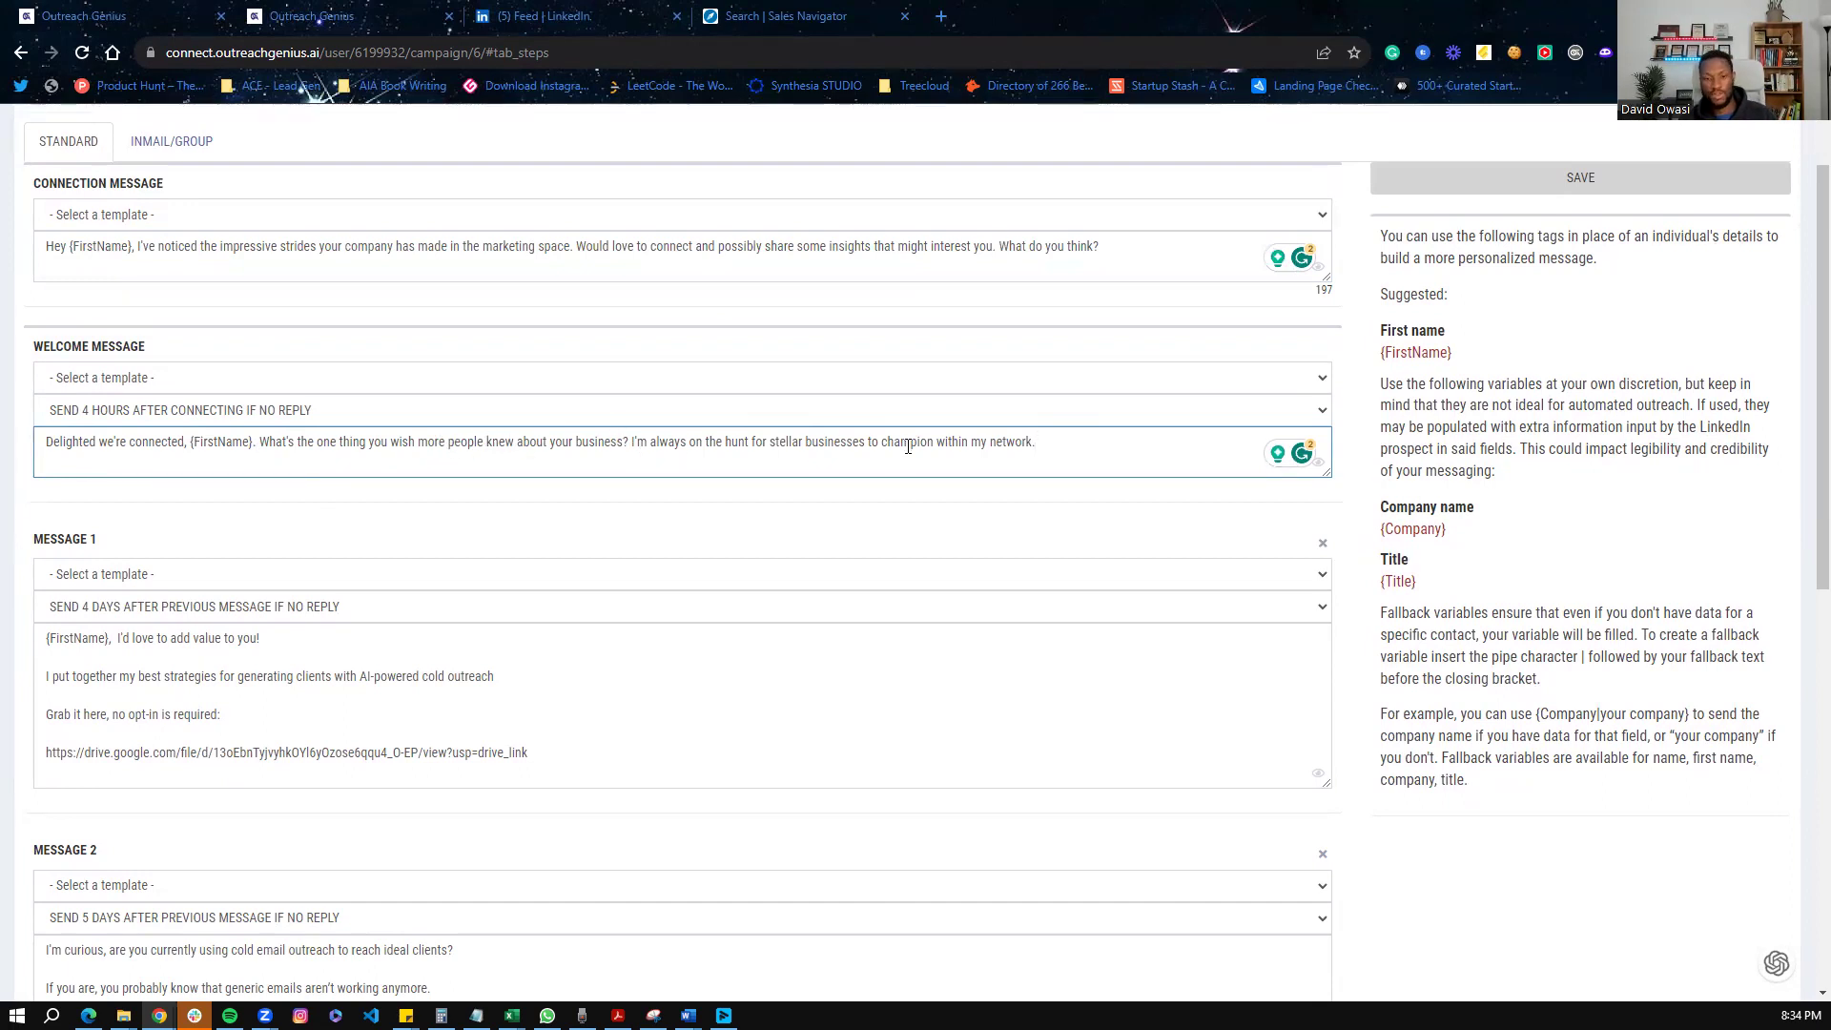
Step: Read through Message 1, including its Drive link, and Message 2
scroll(607, 443, down, 1)
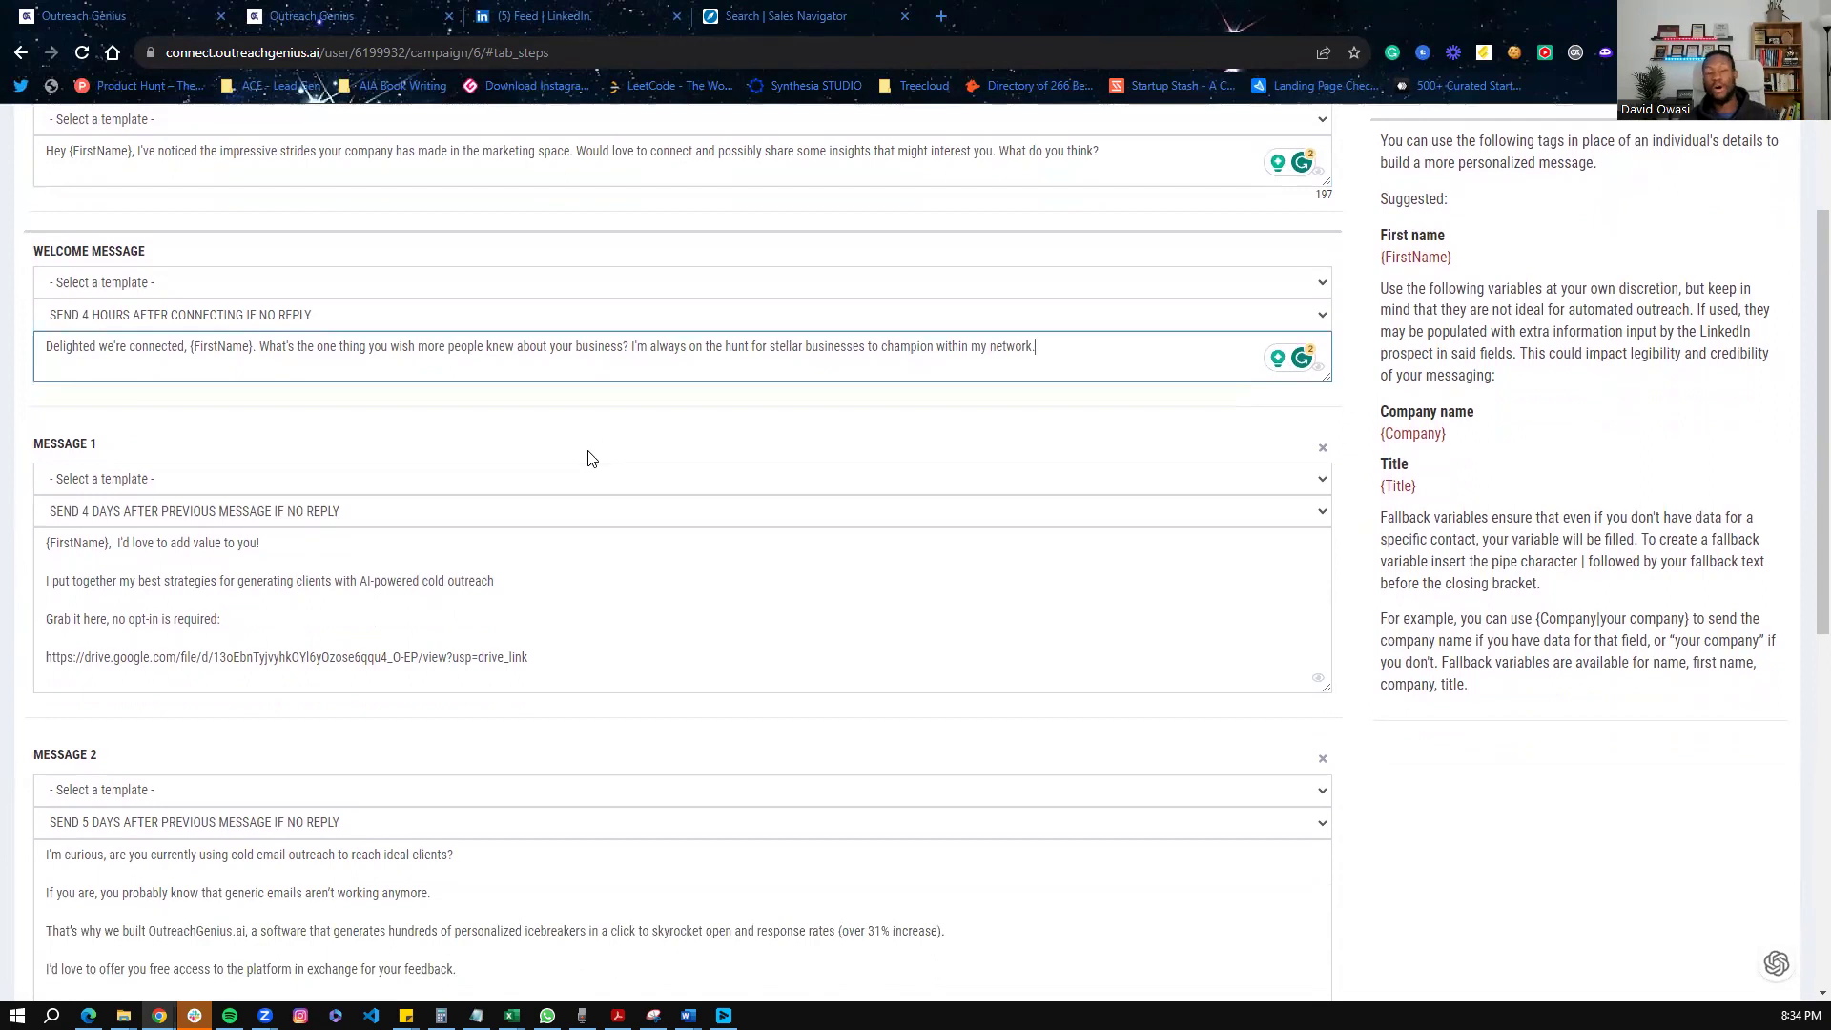
scroll(410, 476, down, 1)
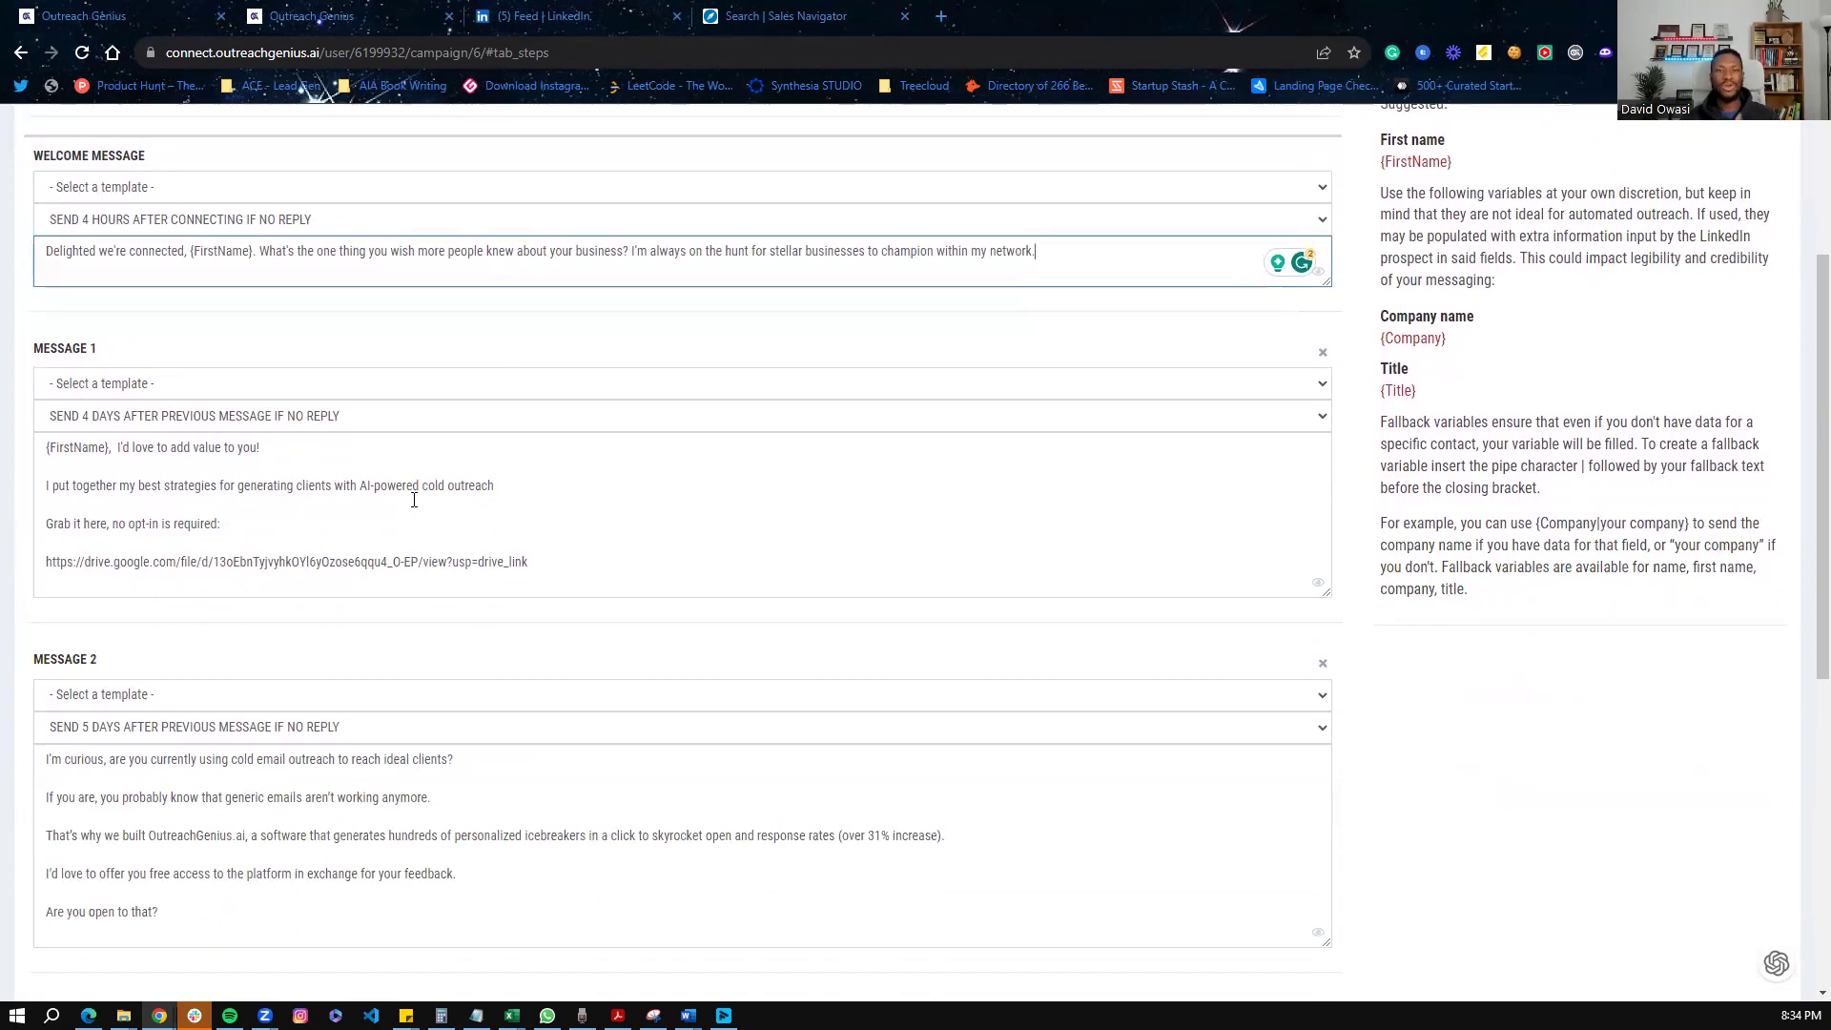
drag(548, 562, 82, 448)
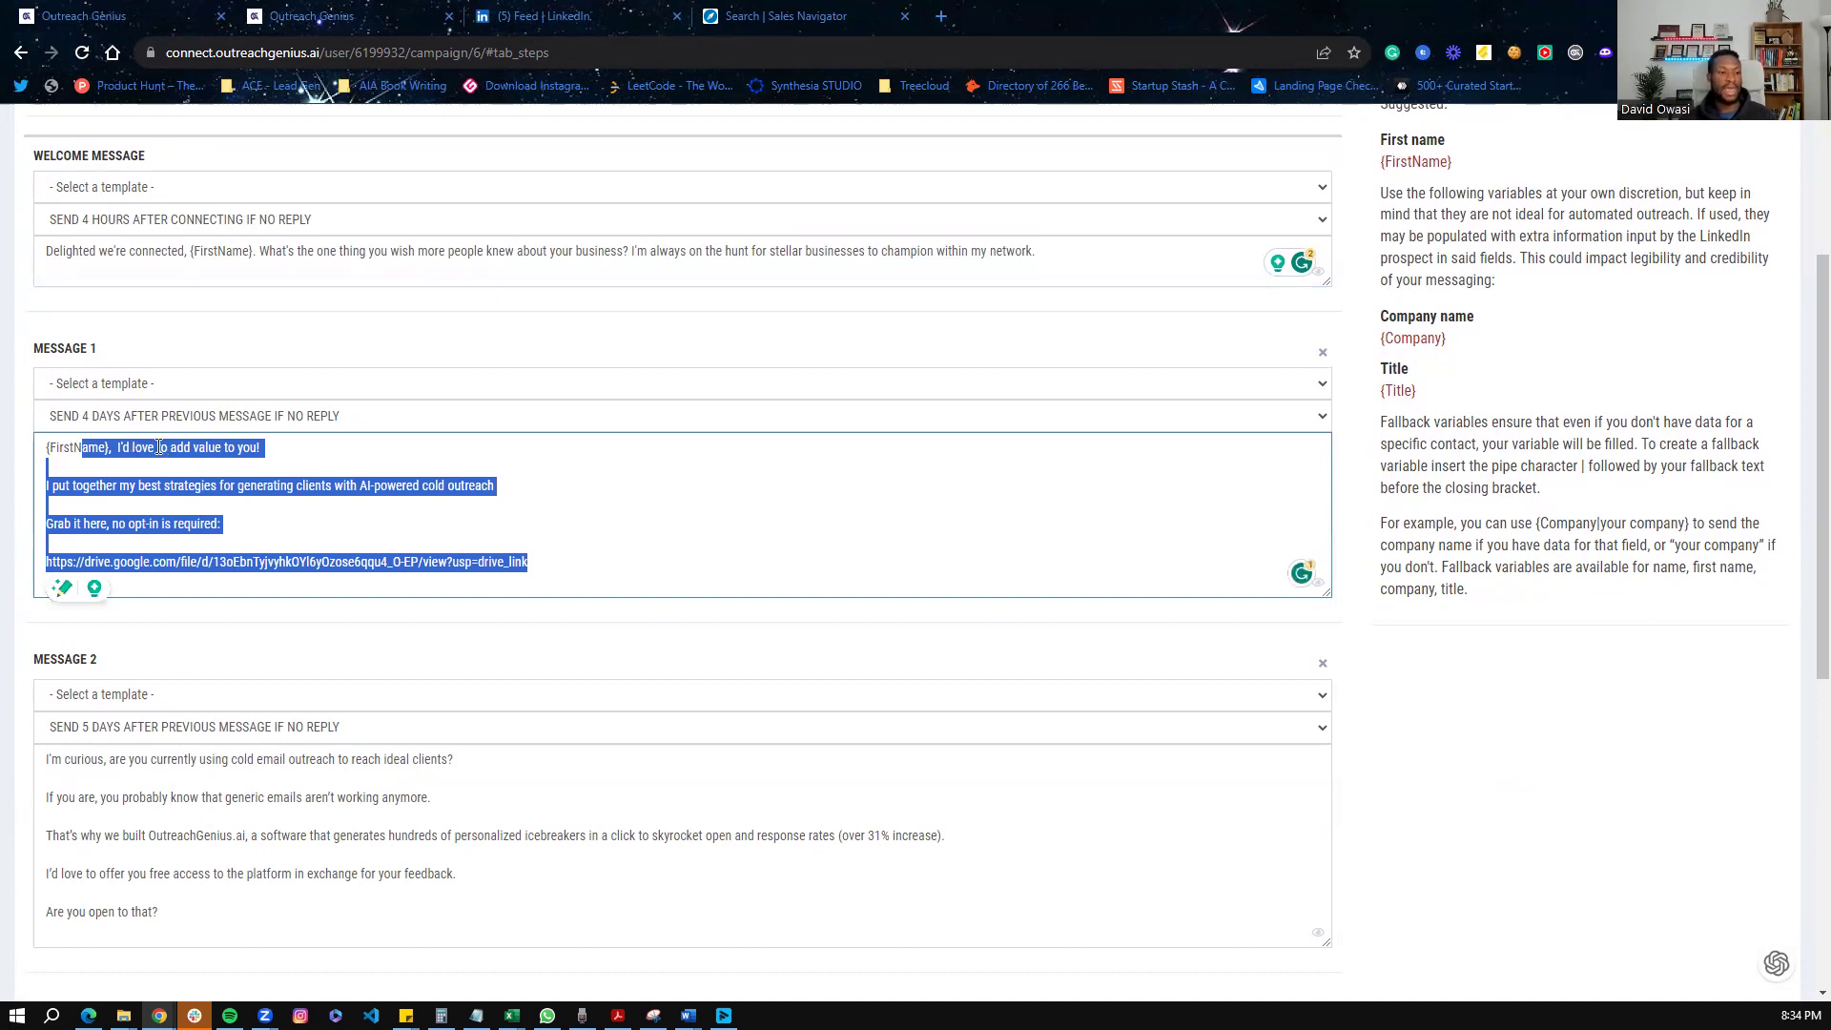
click(77, 533)
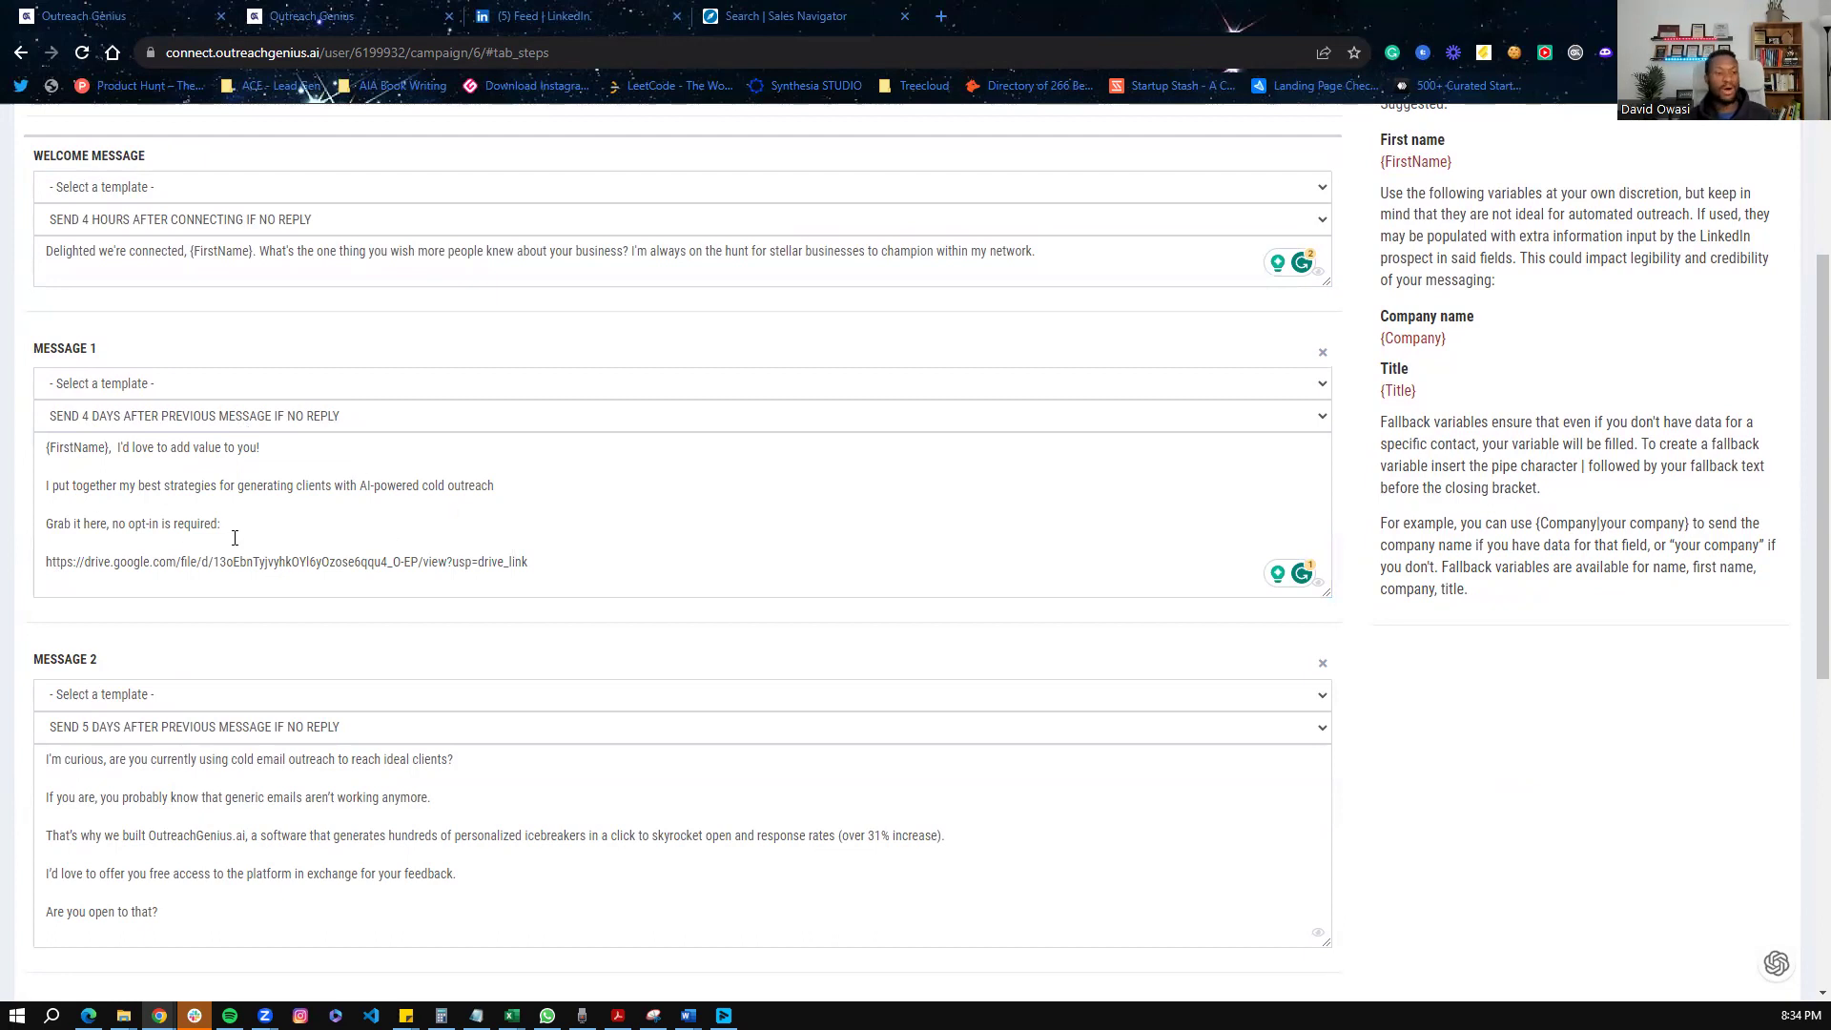
drag(529, 562, 63, 543)
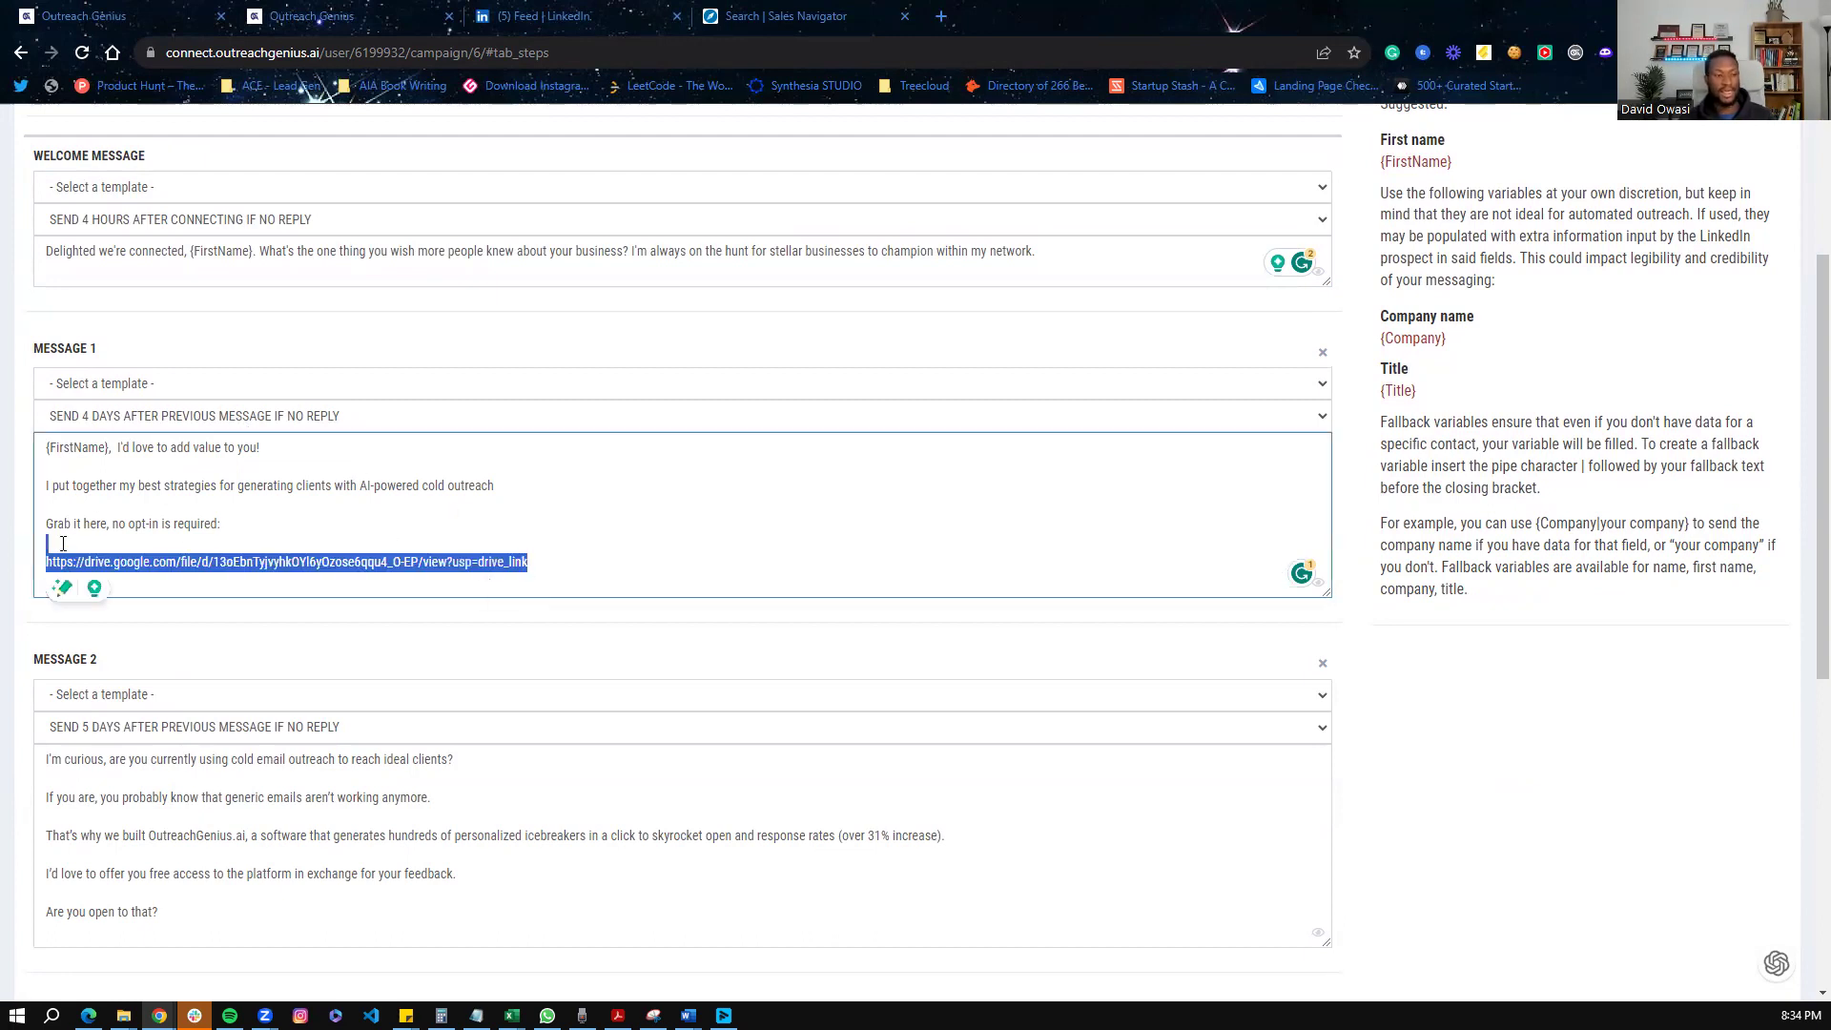
click(305, 557)
scroll(263, 580, down, 1)
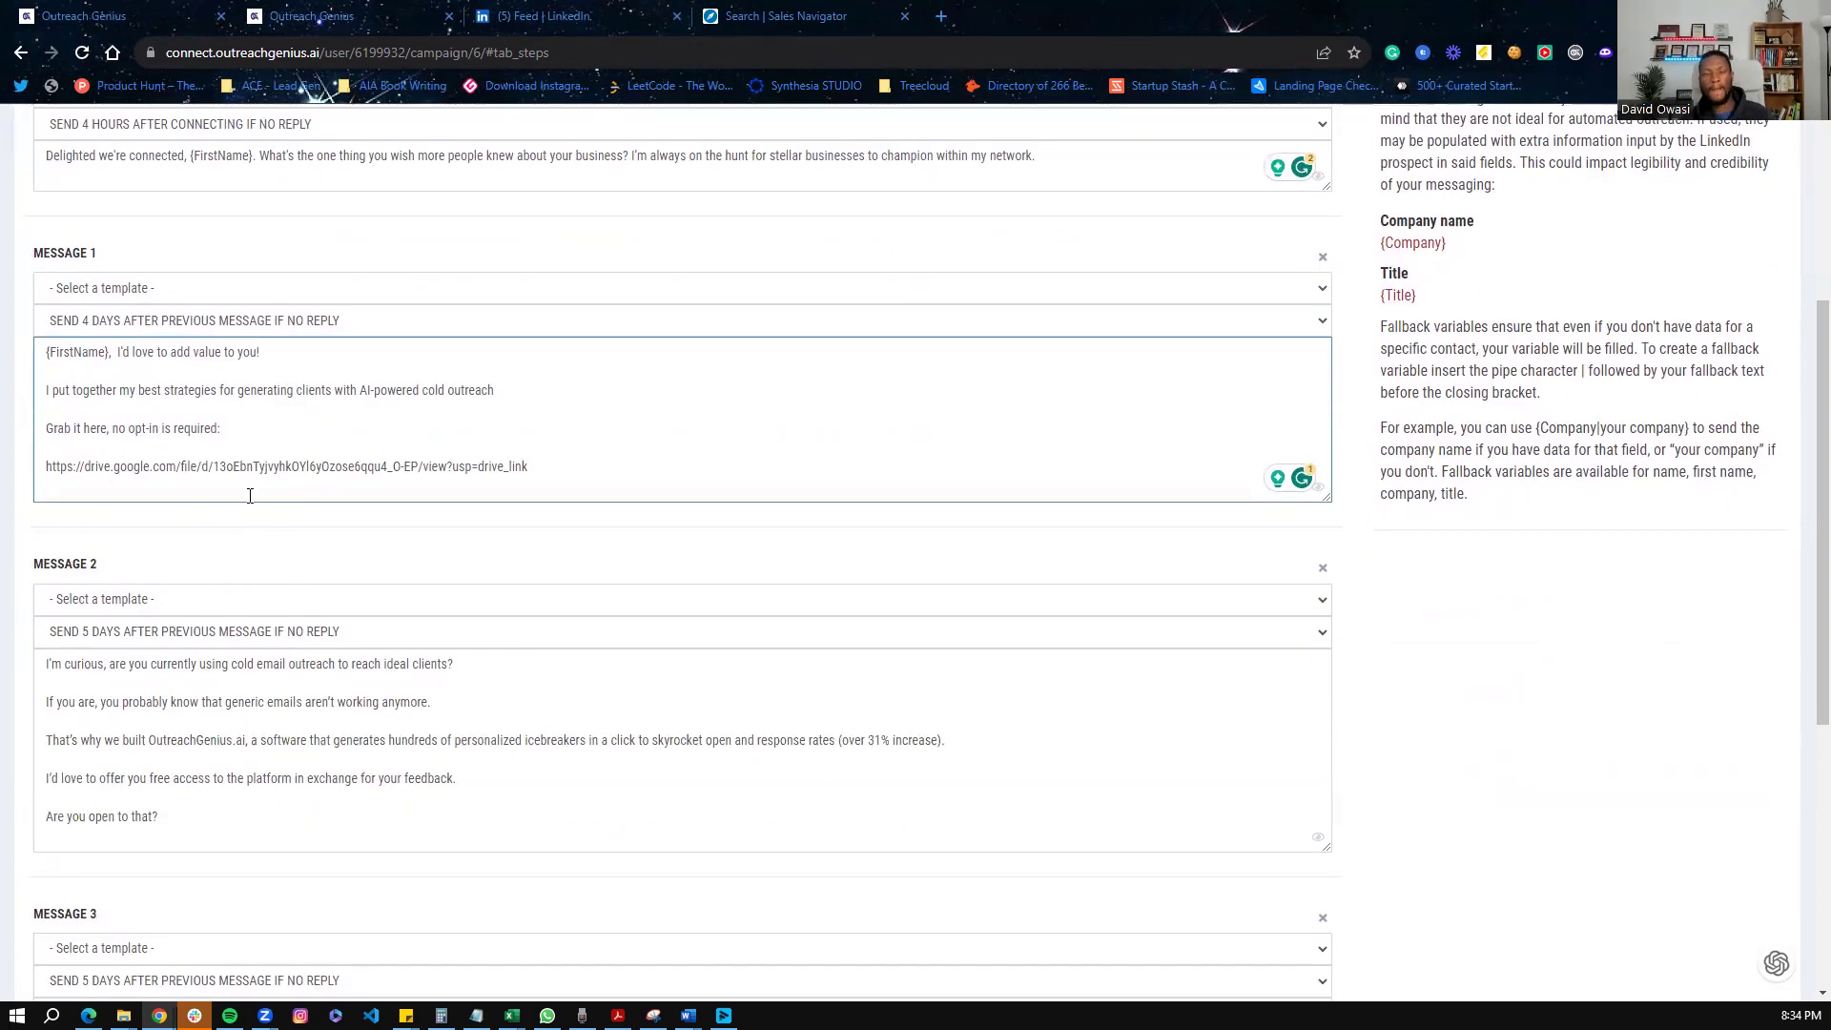
scroll(211, 549, down, 3)
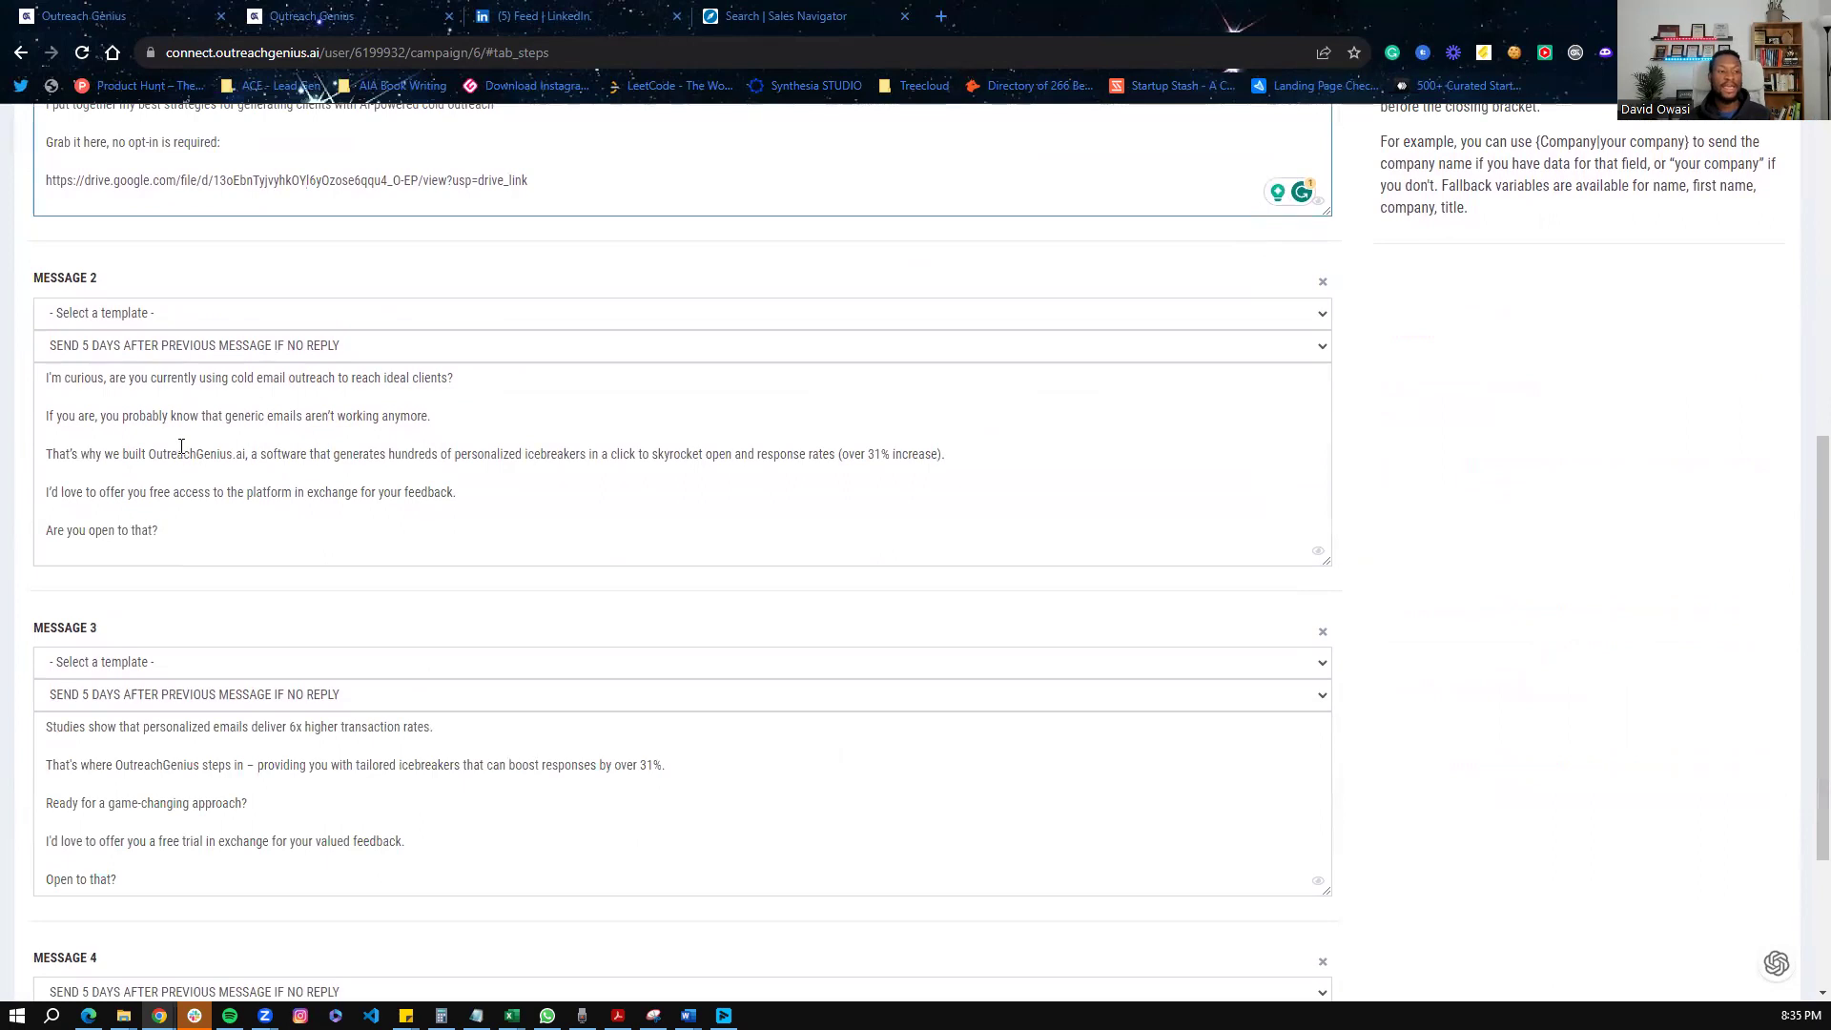
drag(177, 553, 21, 377)
click(43, 397)
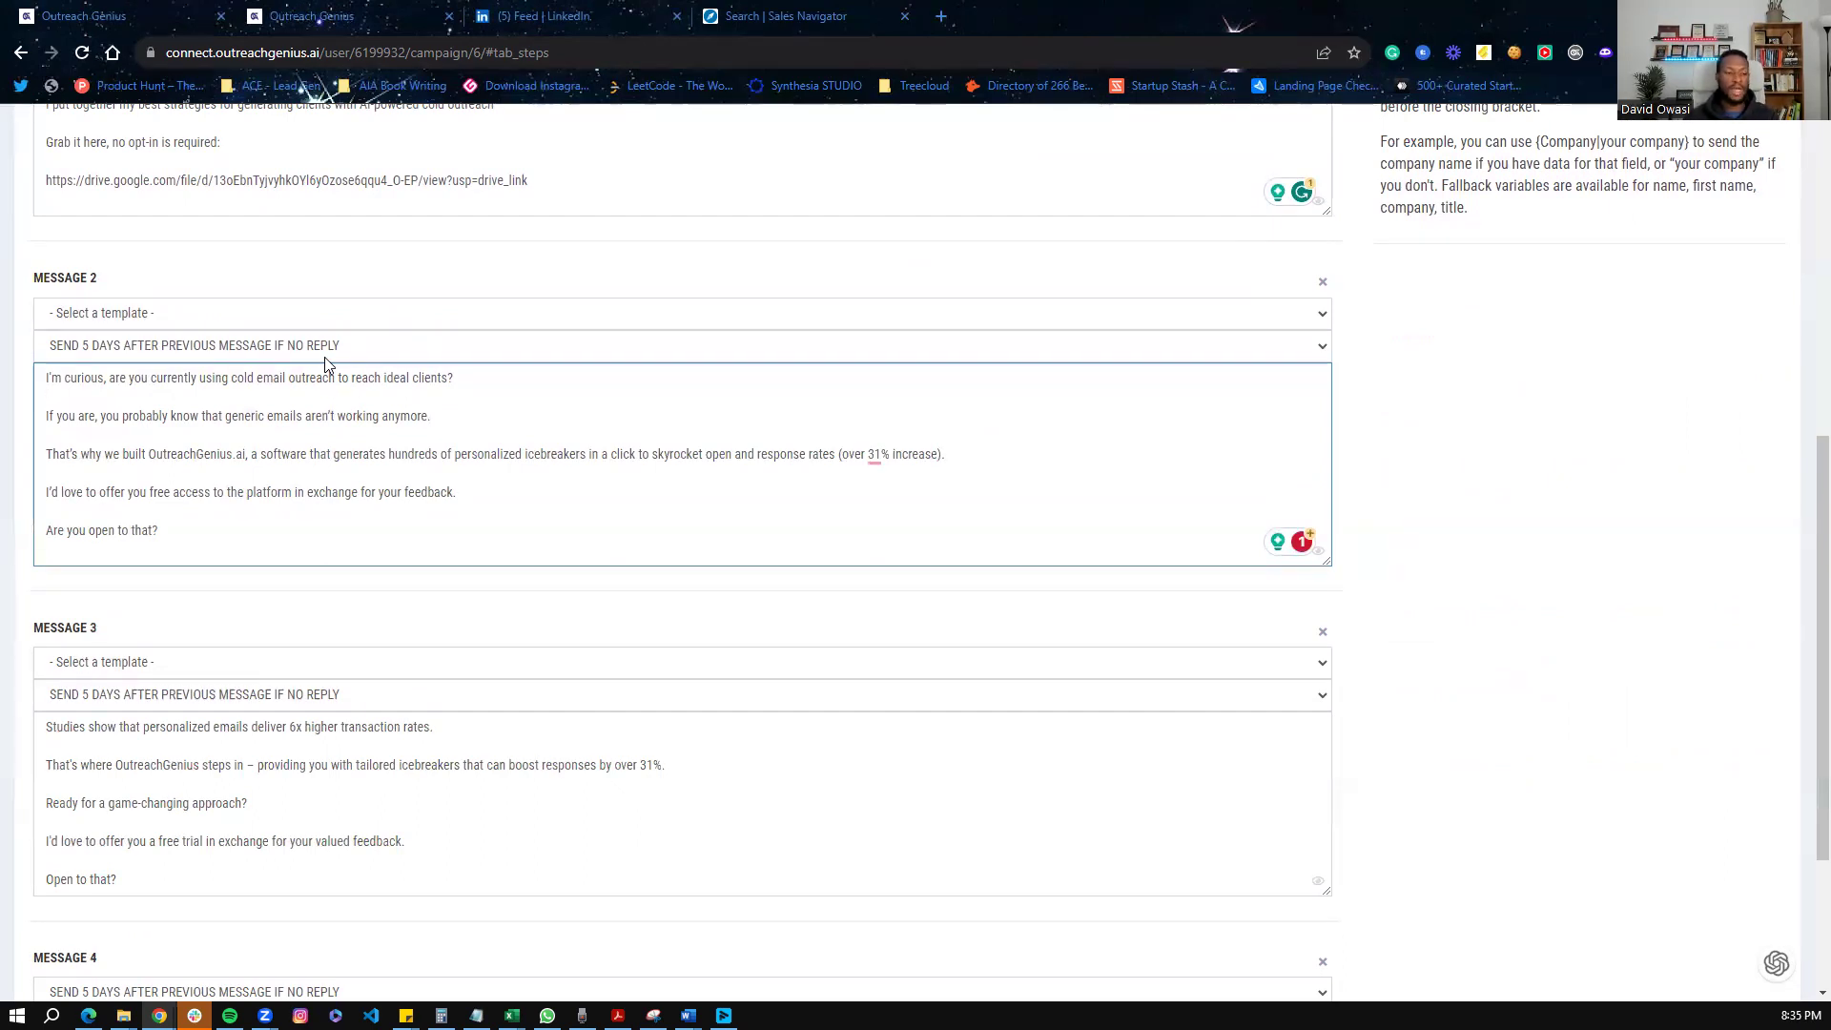
scroll(190, 506, down, 3)
scroll(53, 654, up, 4)
scroll(17, 382, up, 10)
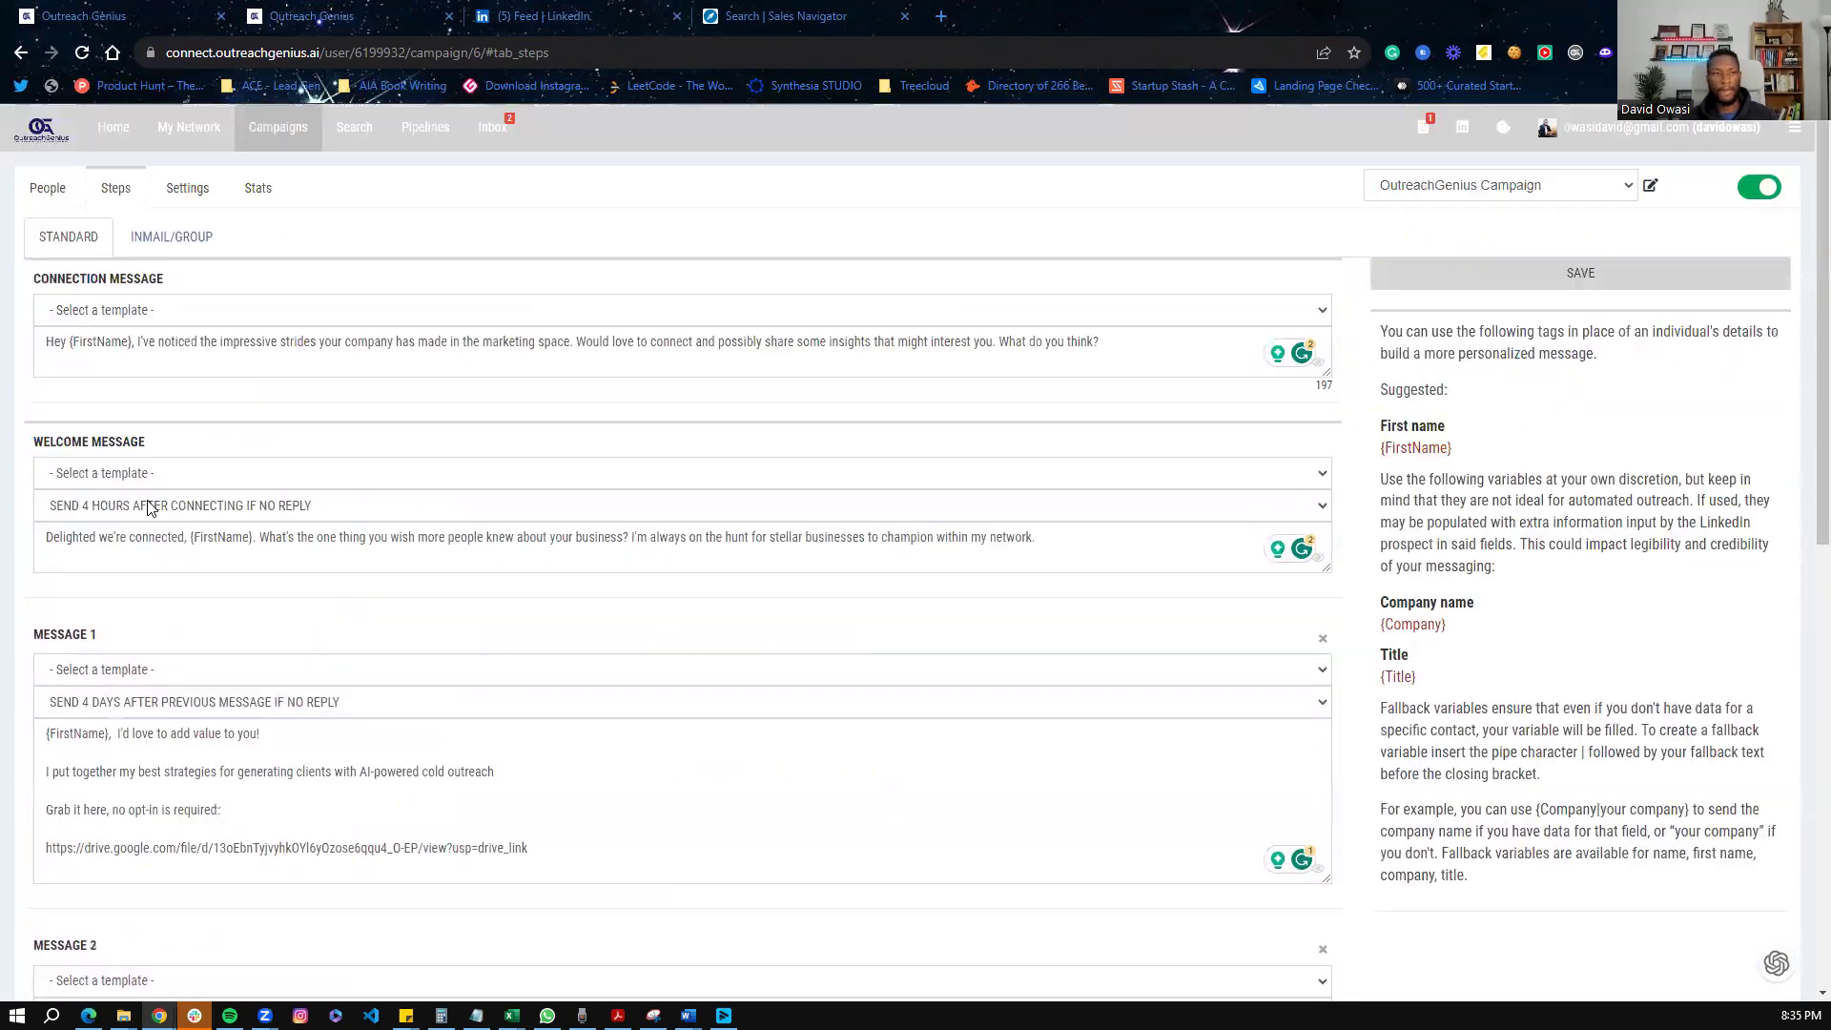
Step: Show the INMAIL/GROUP message steps, then go to the Inbox
click(157, 238)
click(71, 239)
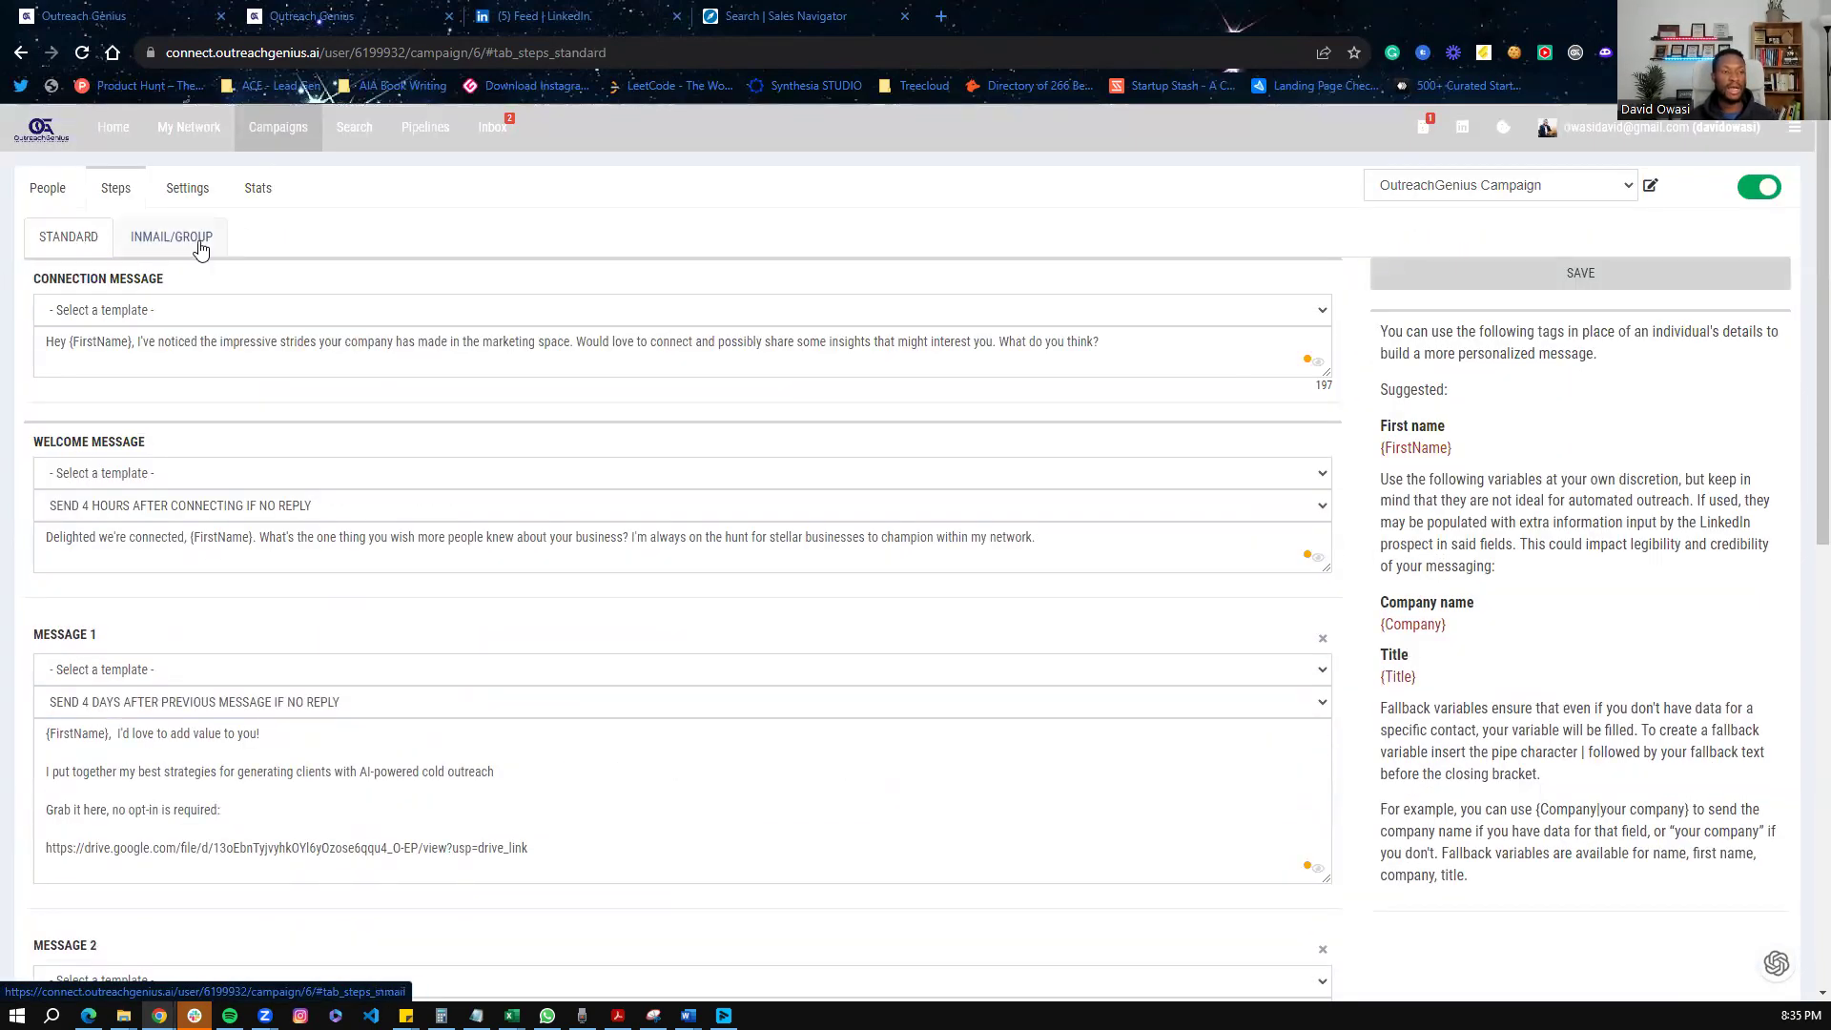
click(198, 246)
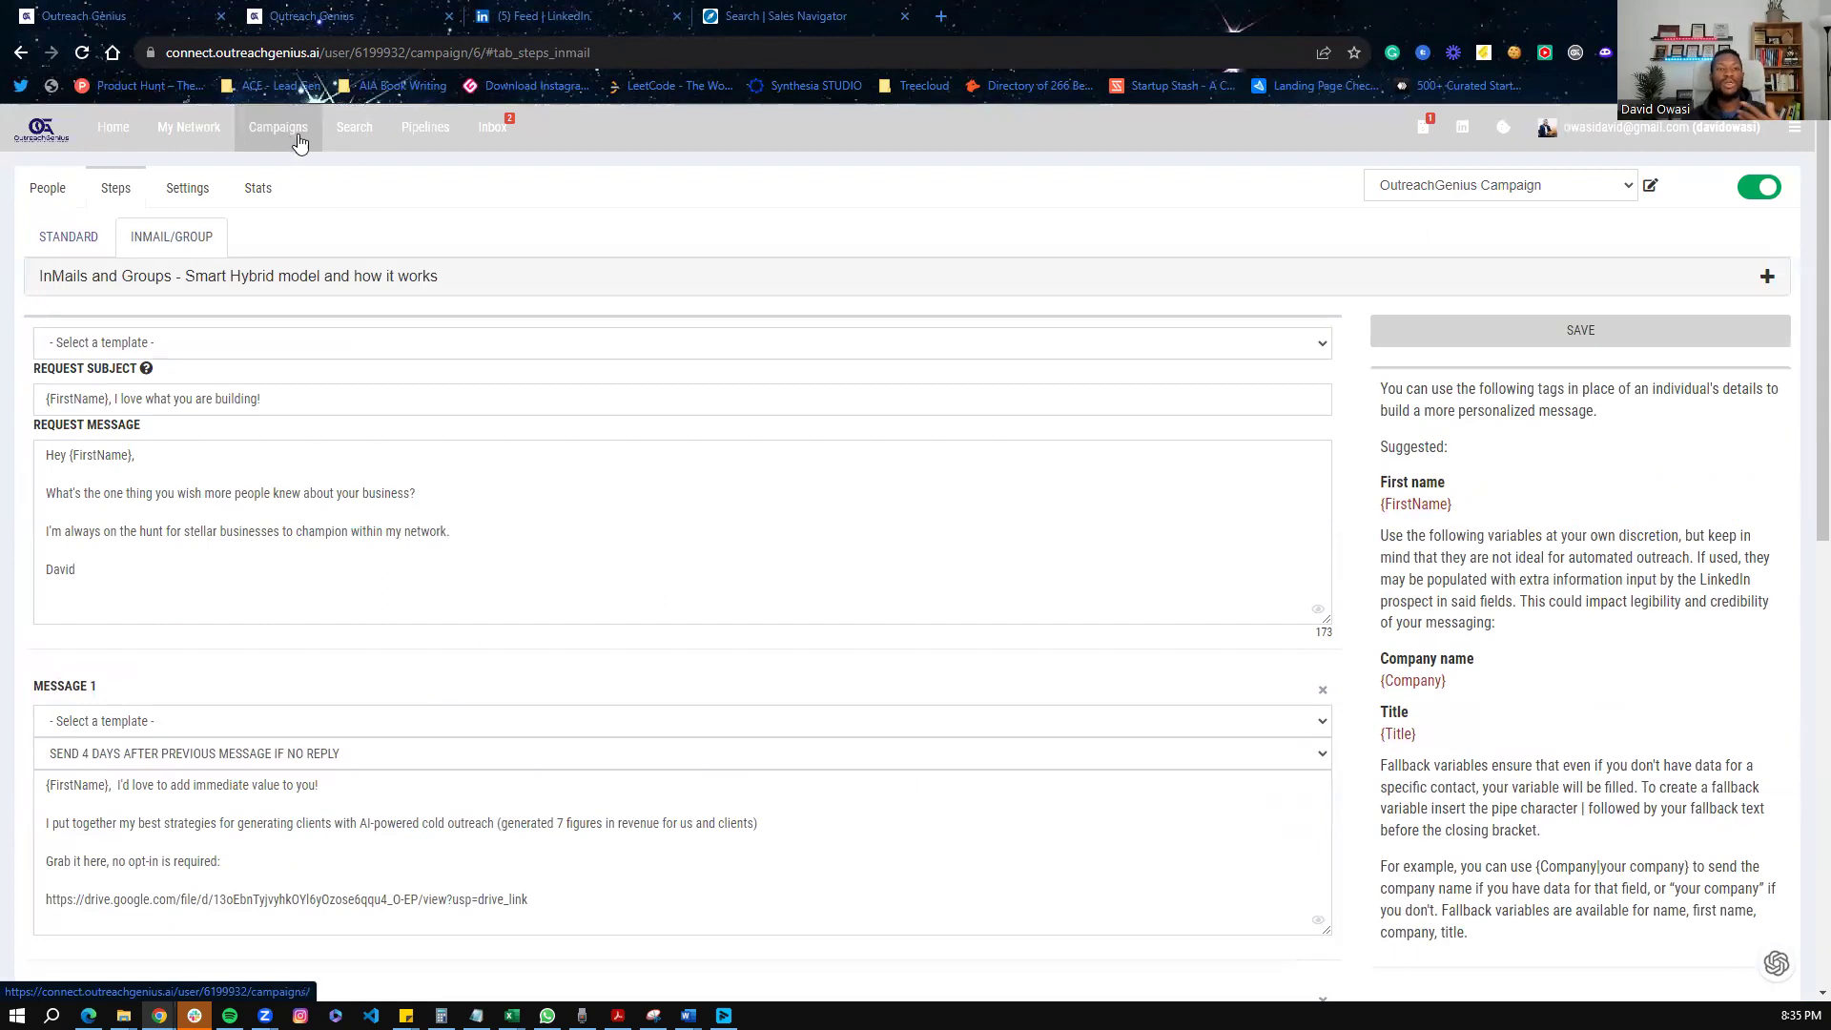
click(493, 130)
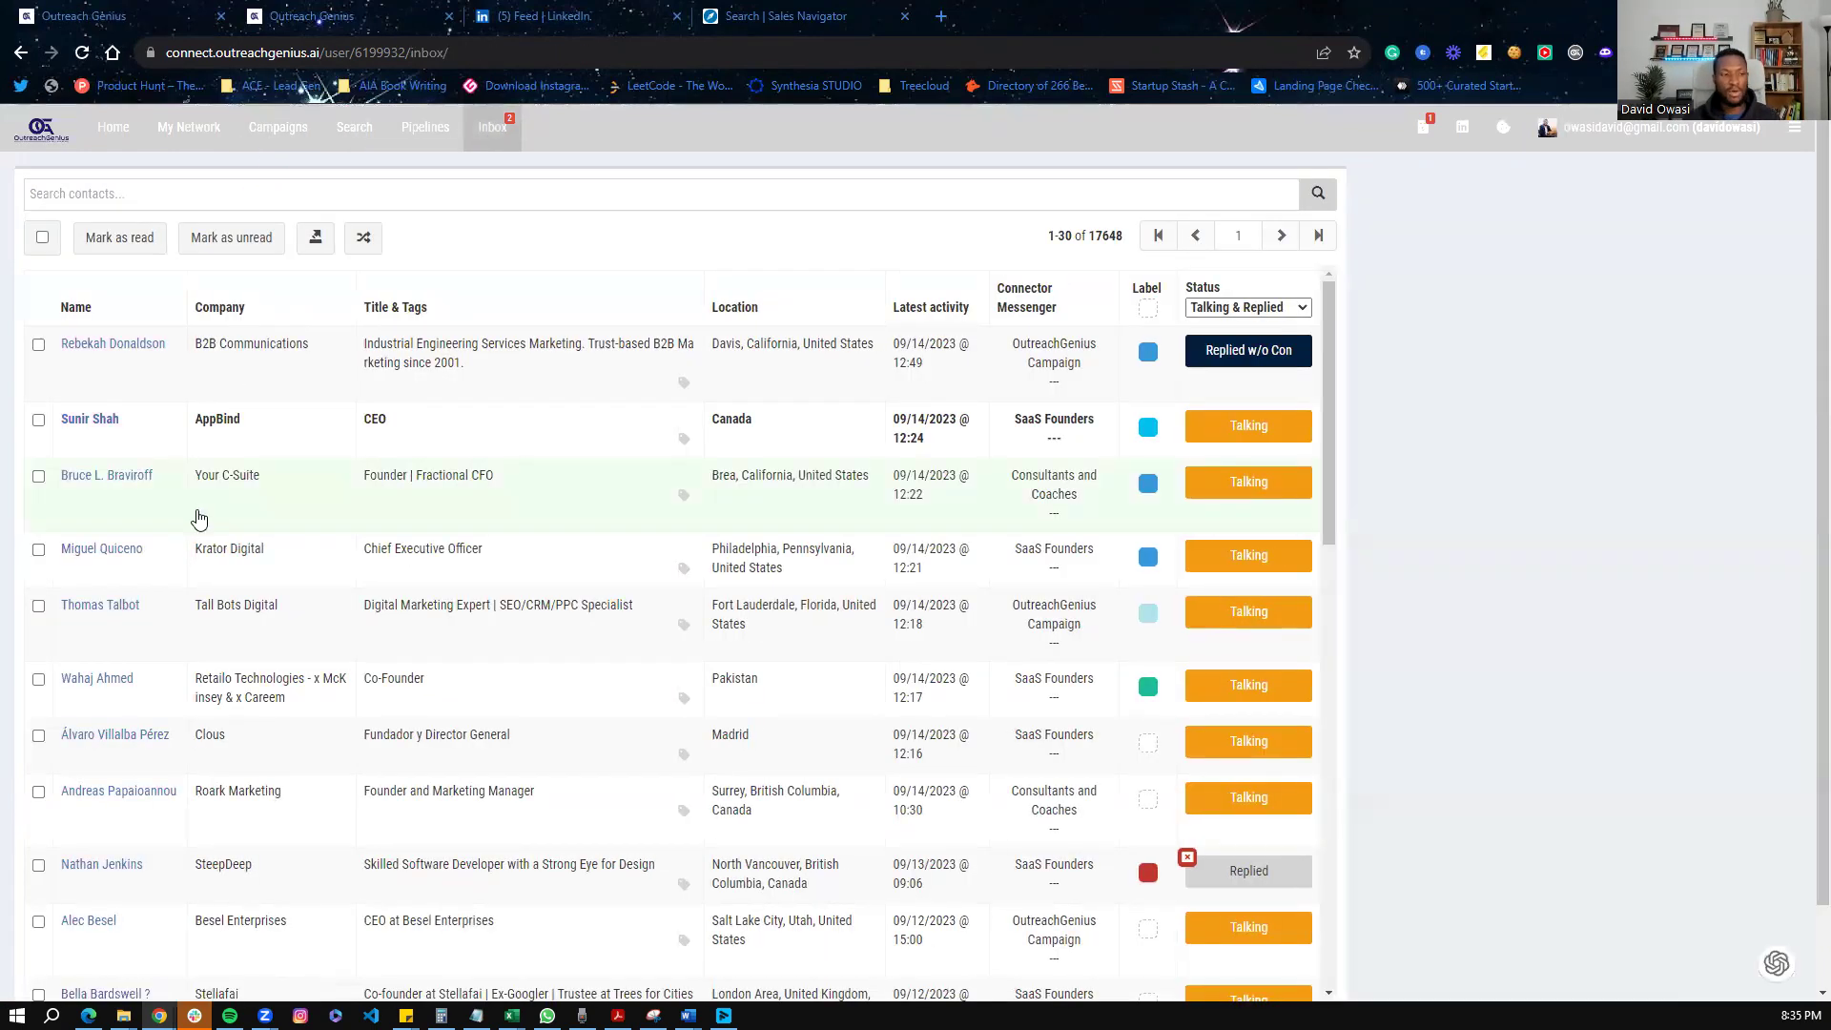
Step: Move to inbox page 2 (results 31–60) and open the Top of Your Game Marketing contact's conversation
scroll(196, 515, down, 3)
scroll(341, 466, down, 12)
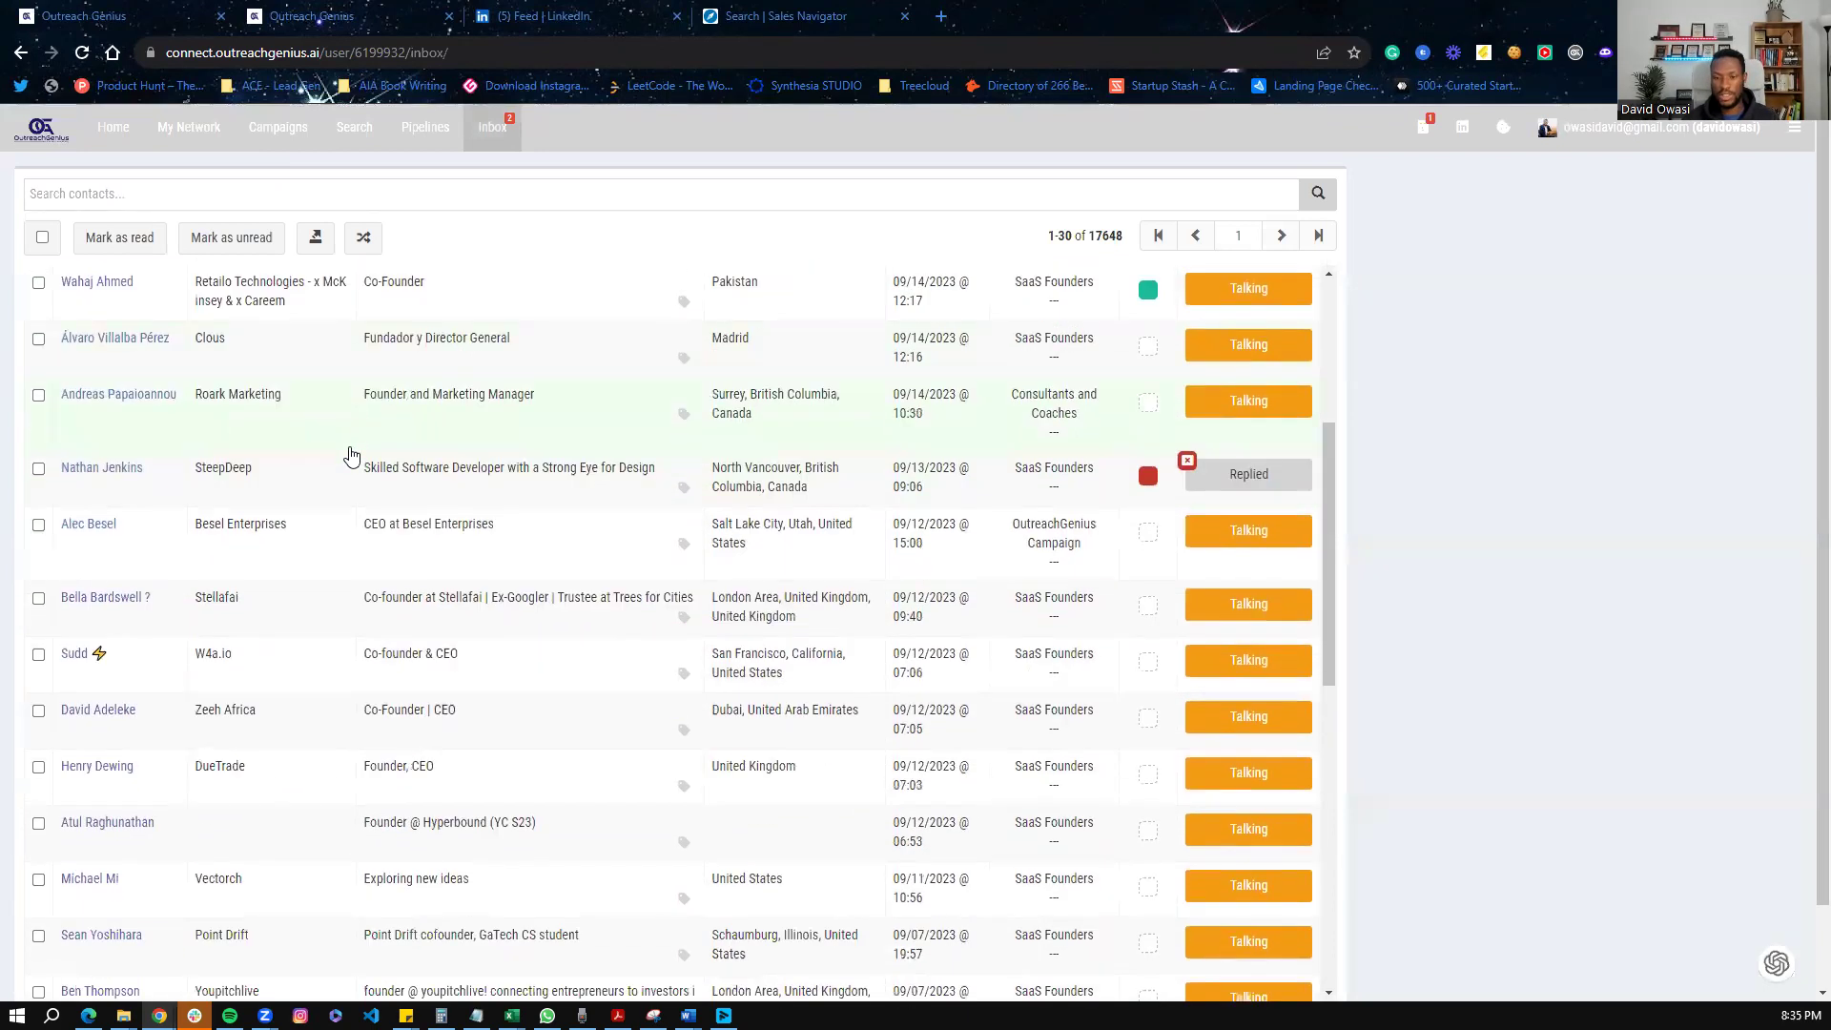
scroll(1396, 464, up, 1)
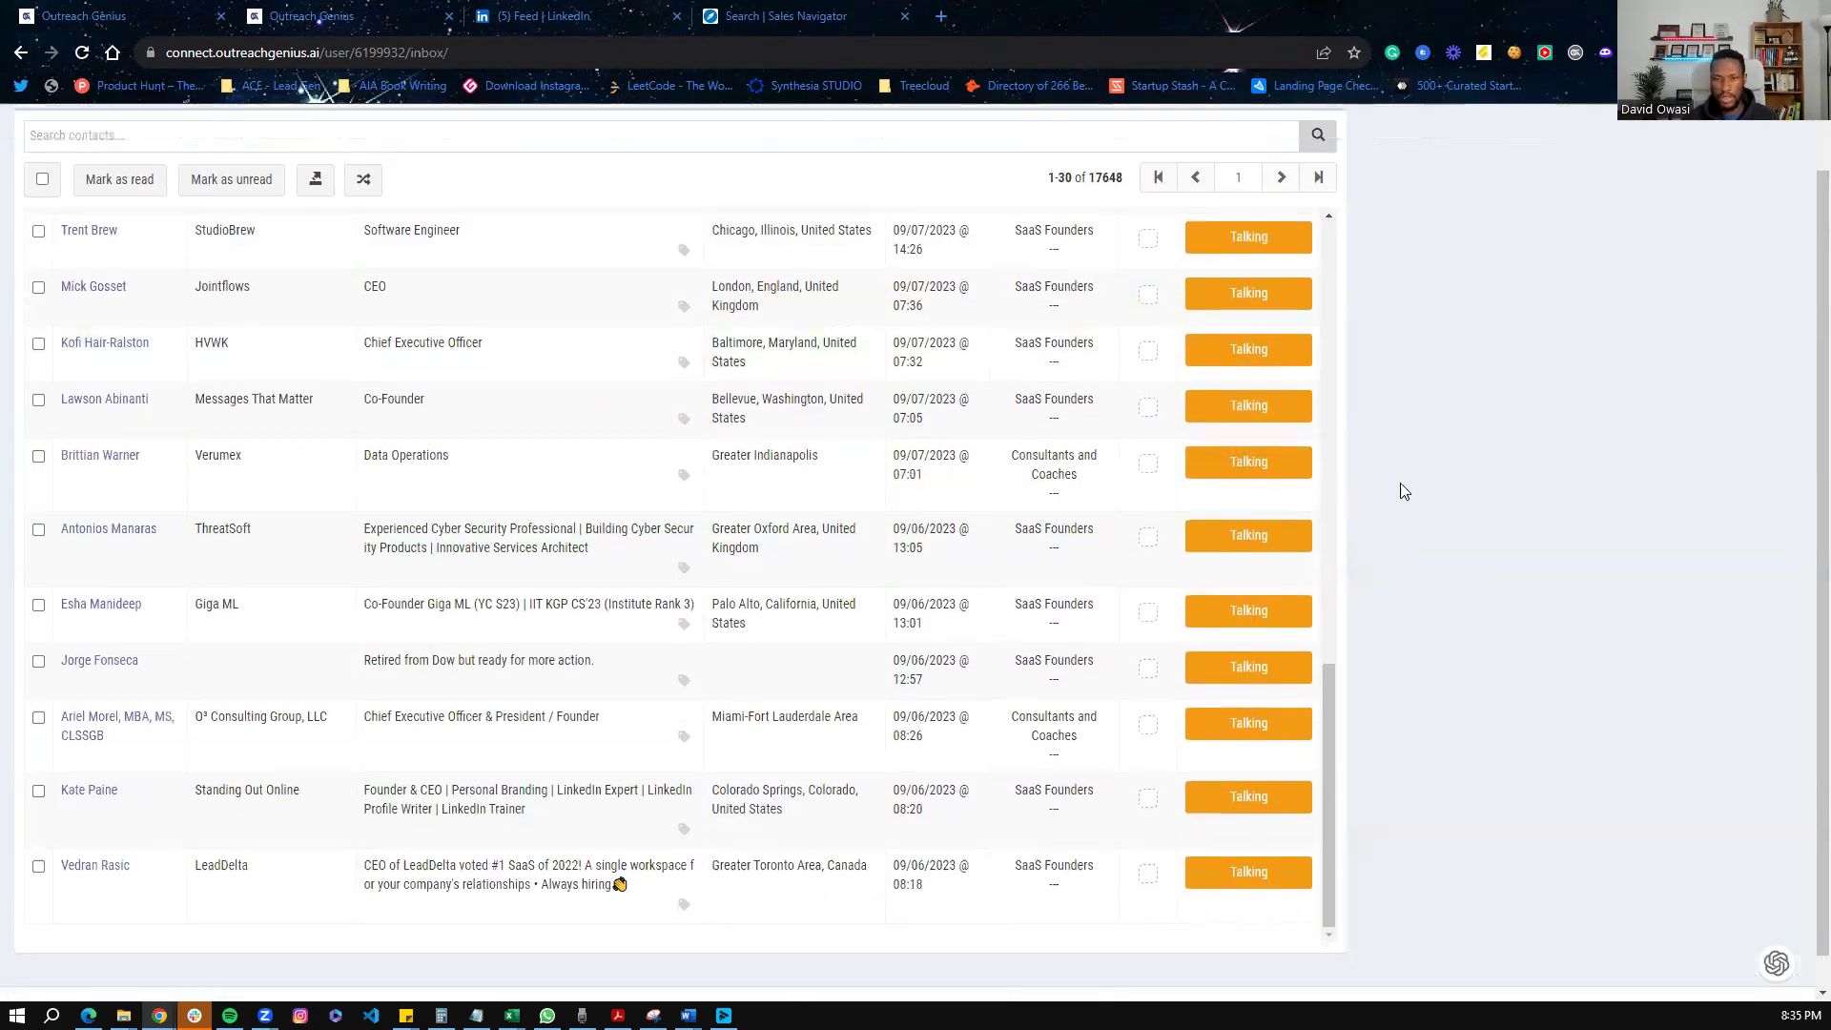
click(1280, 235)
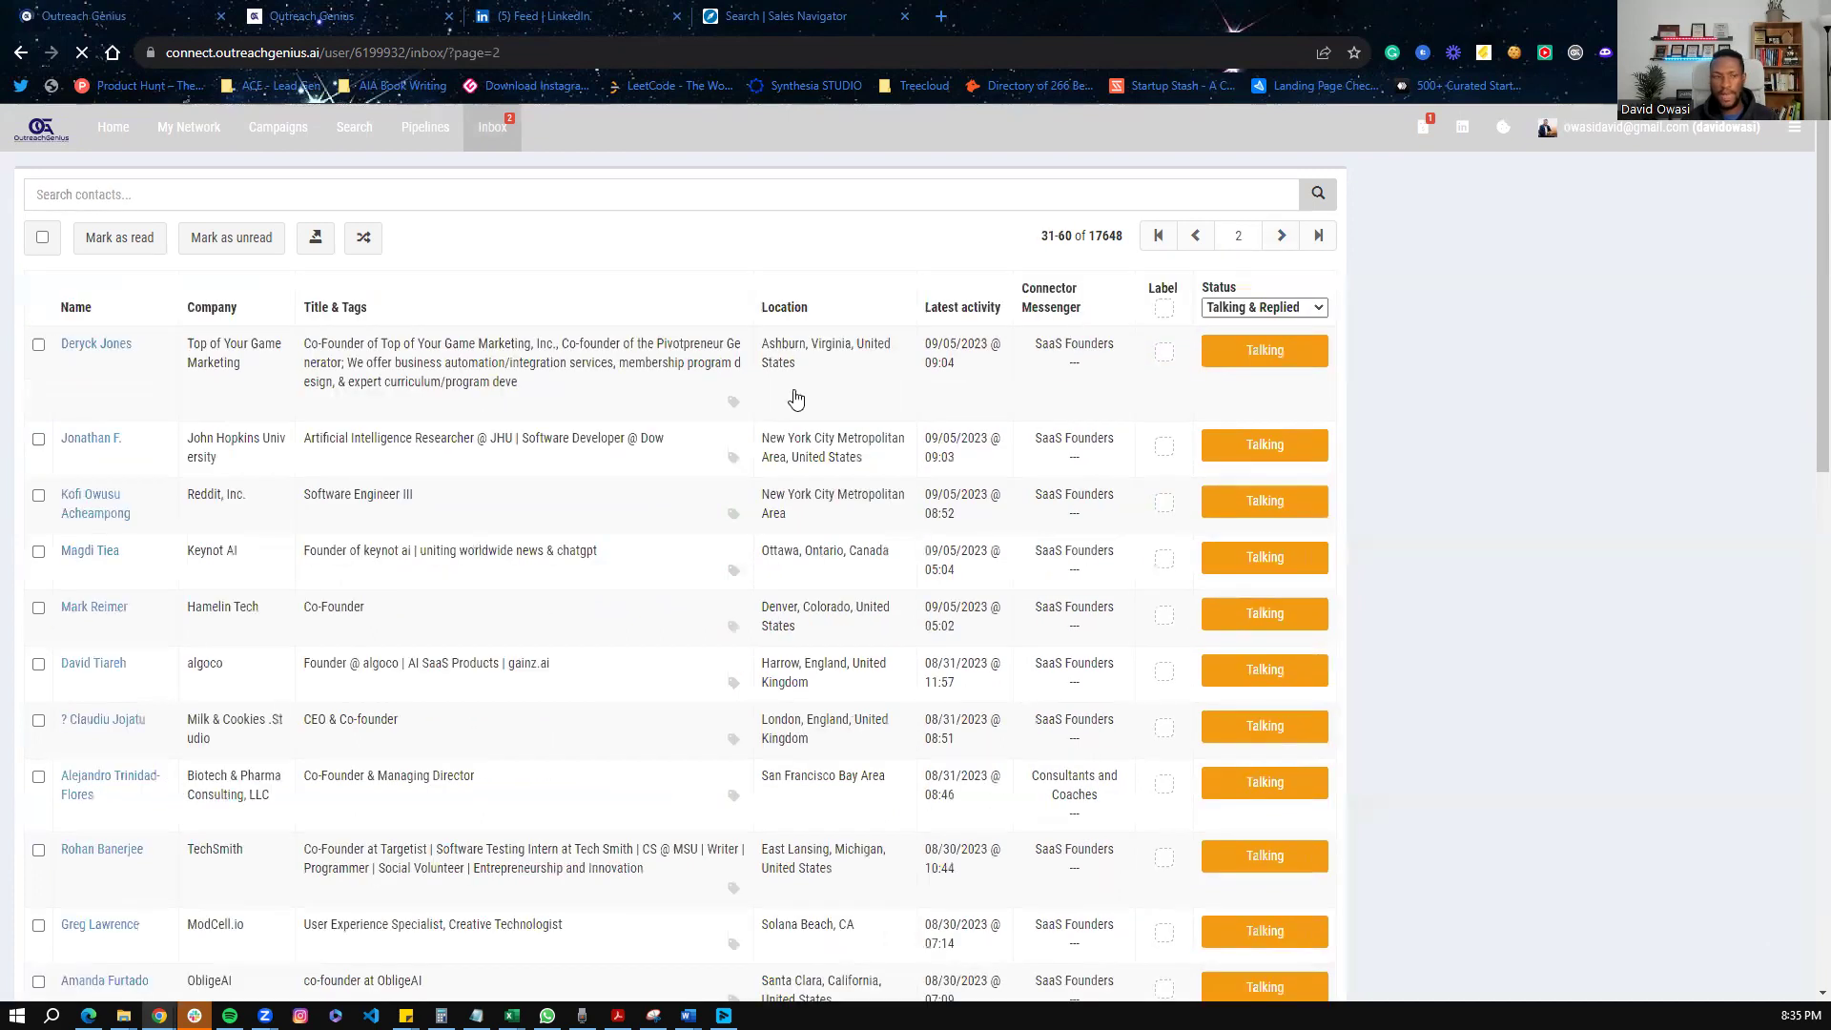
click(379, 370)
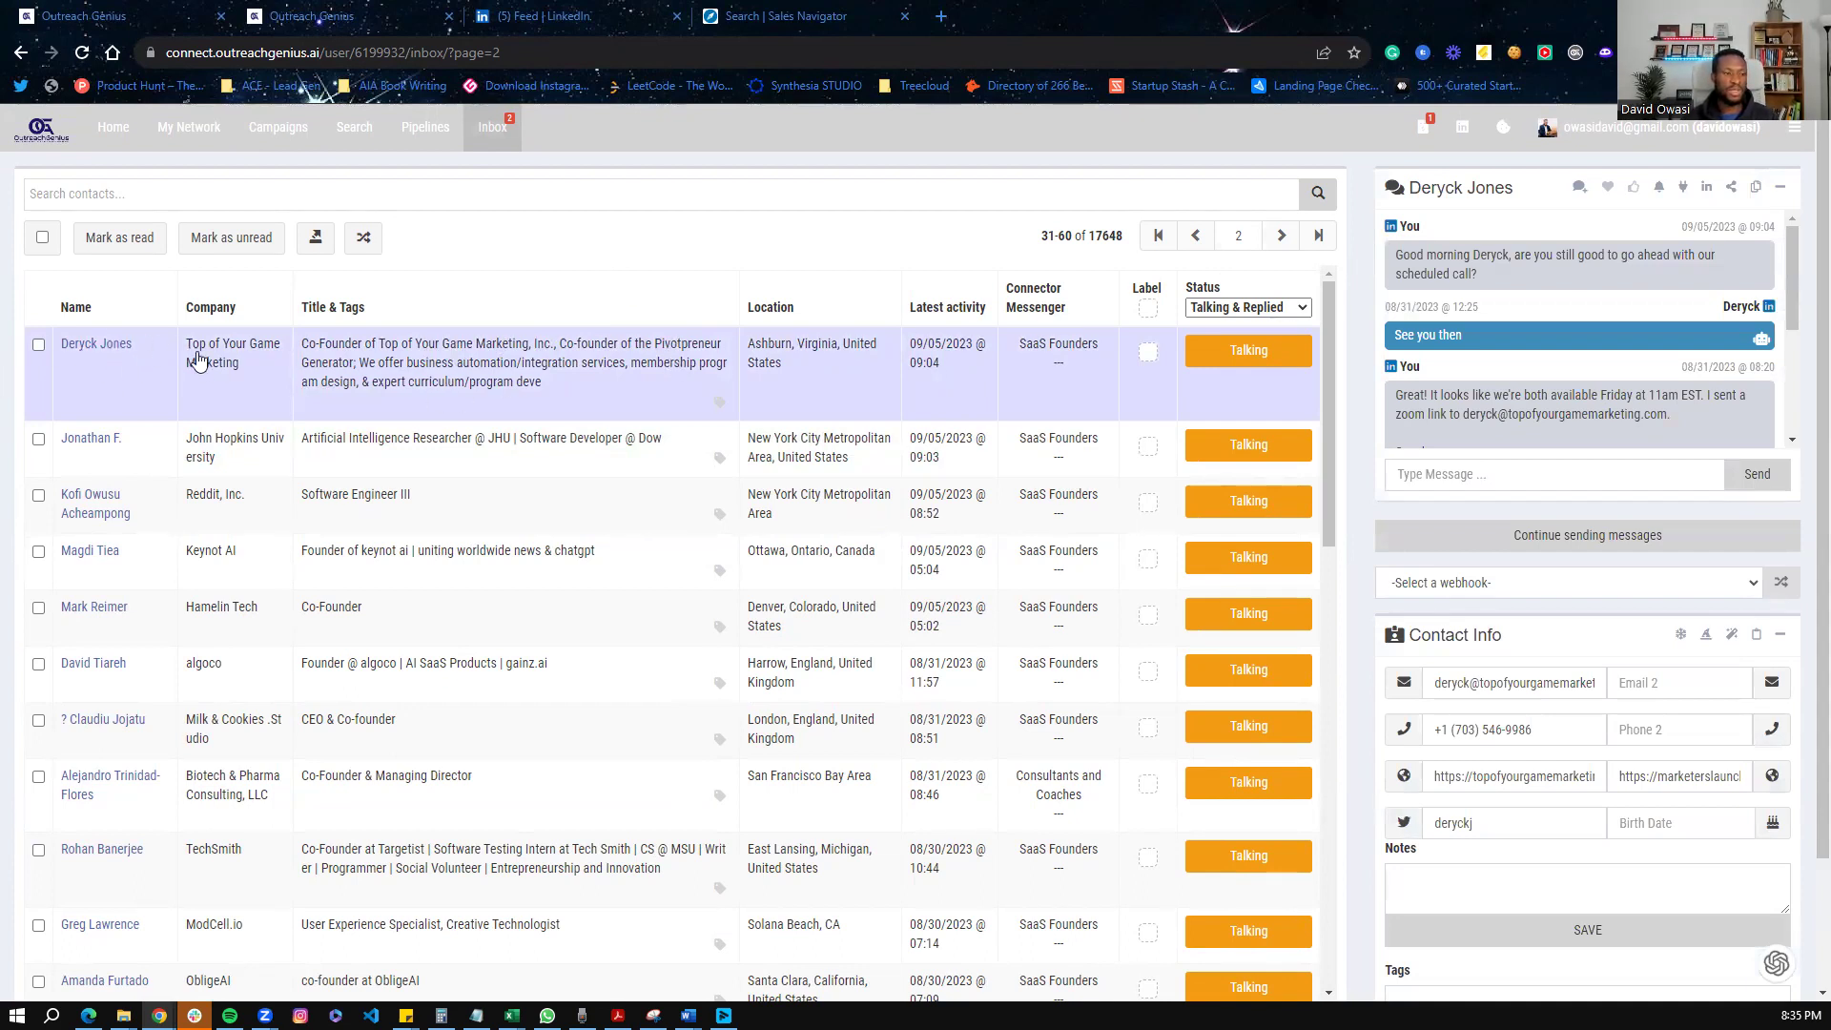
scroll(1563, 372, down, 5)
drag(1518, 417, 1394, 339)
scroll(1468, 362, up, 1)
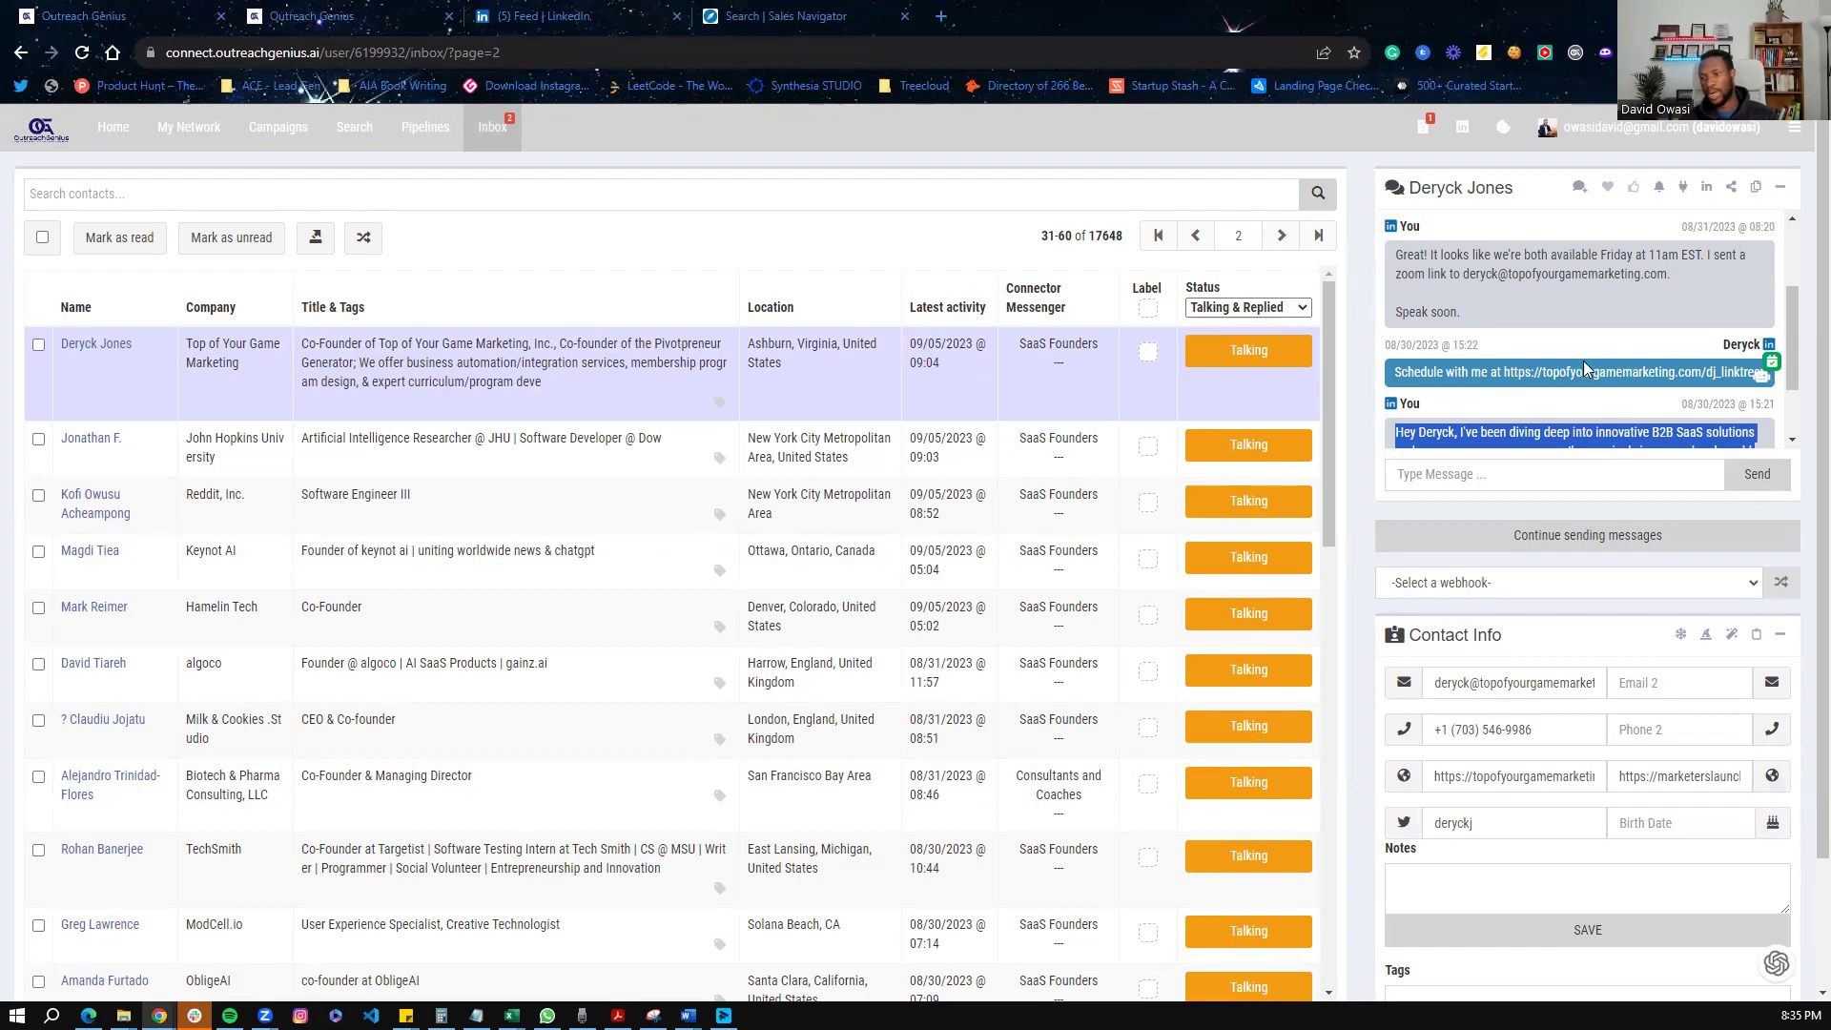
mouse_move(1771, 368)
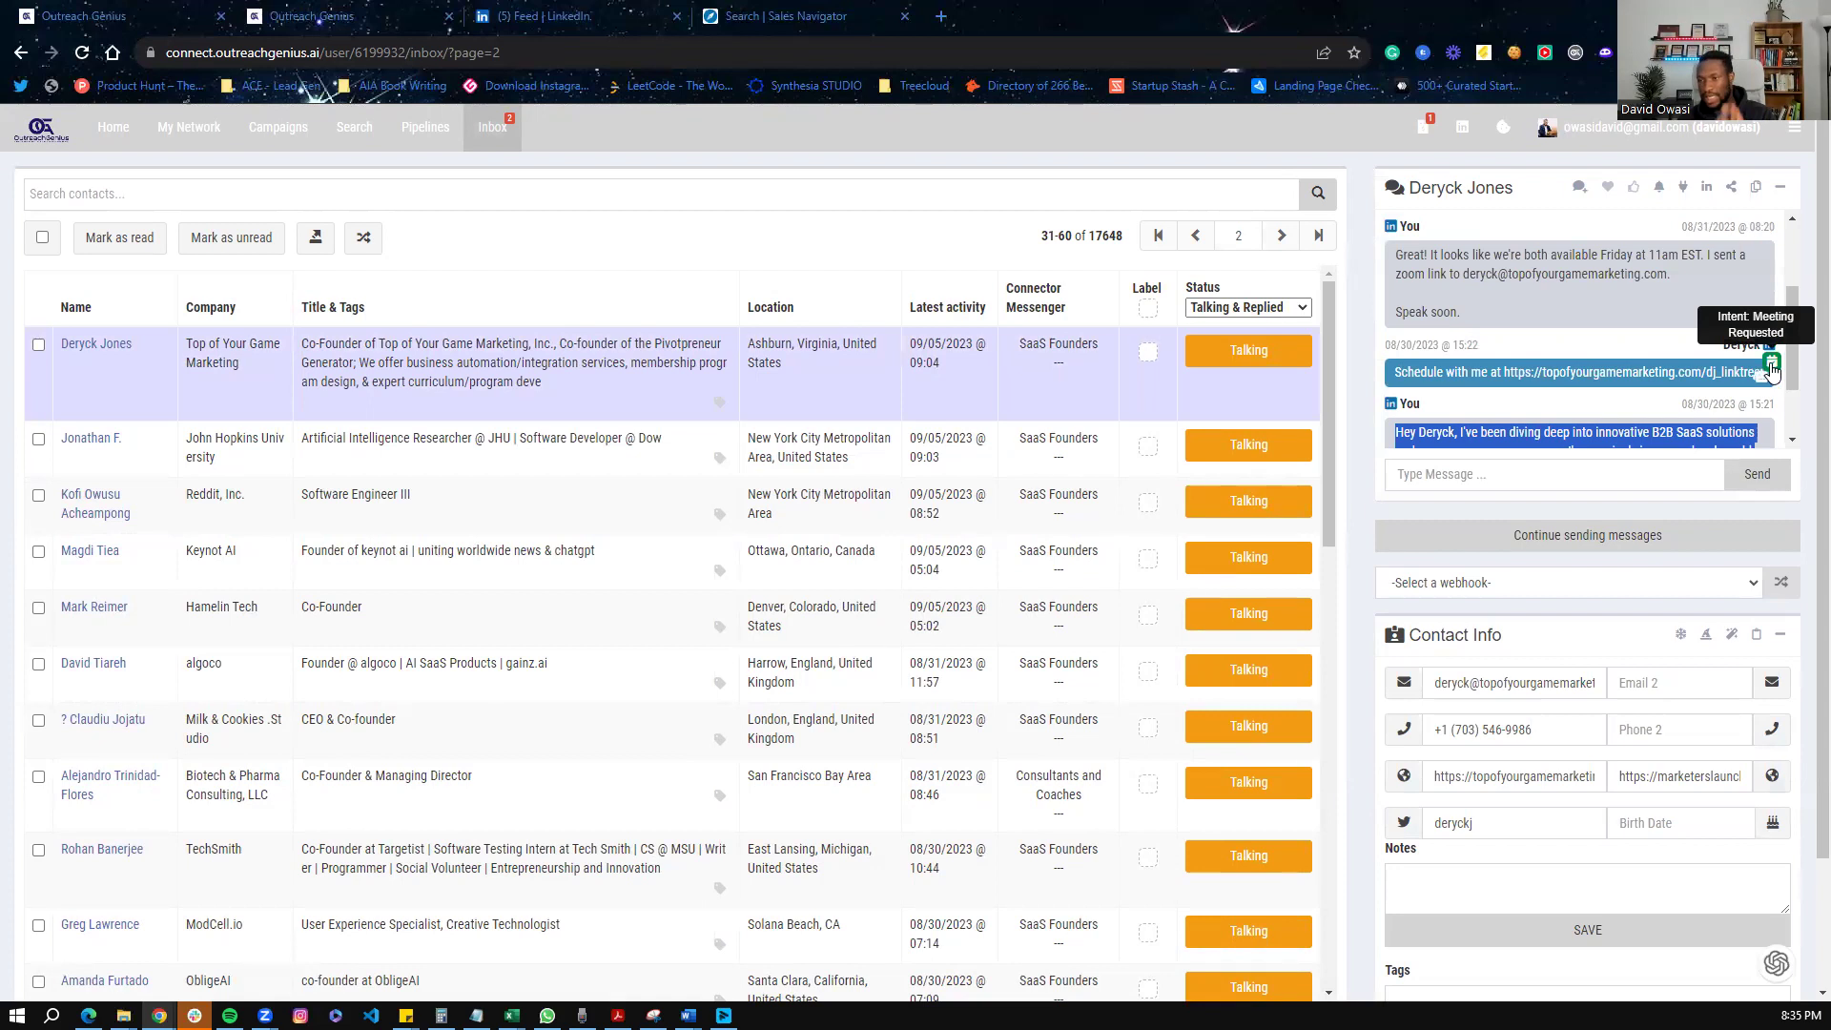
click(1771, 368)
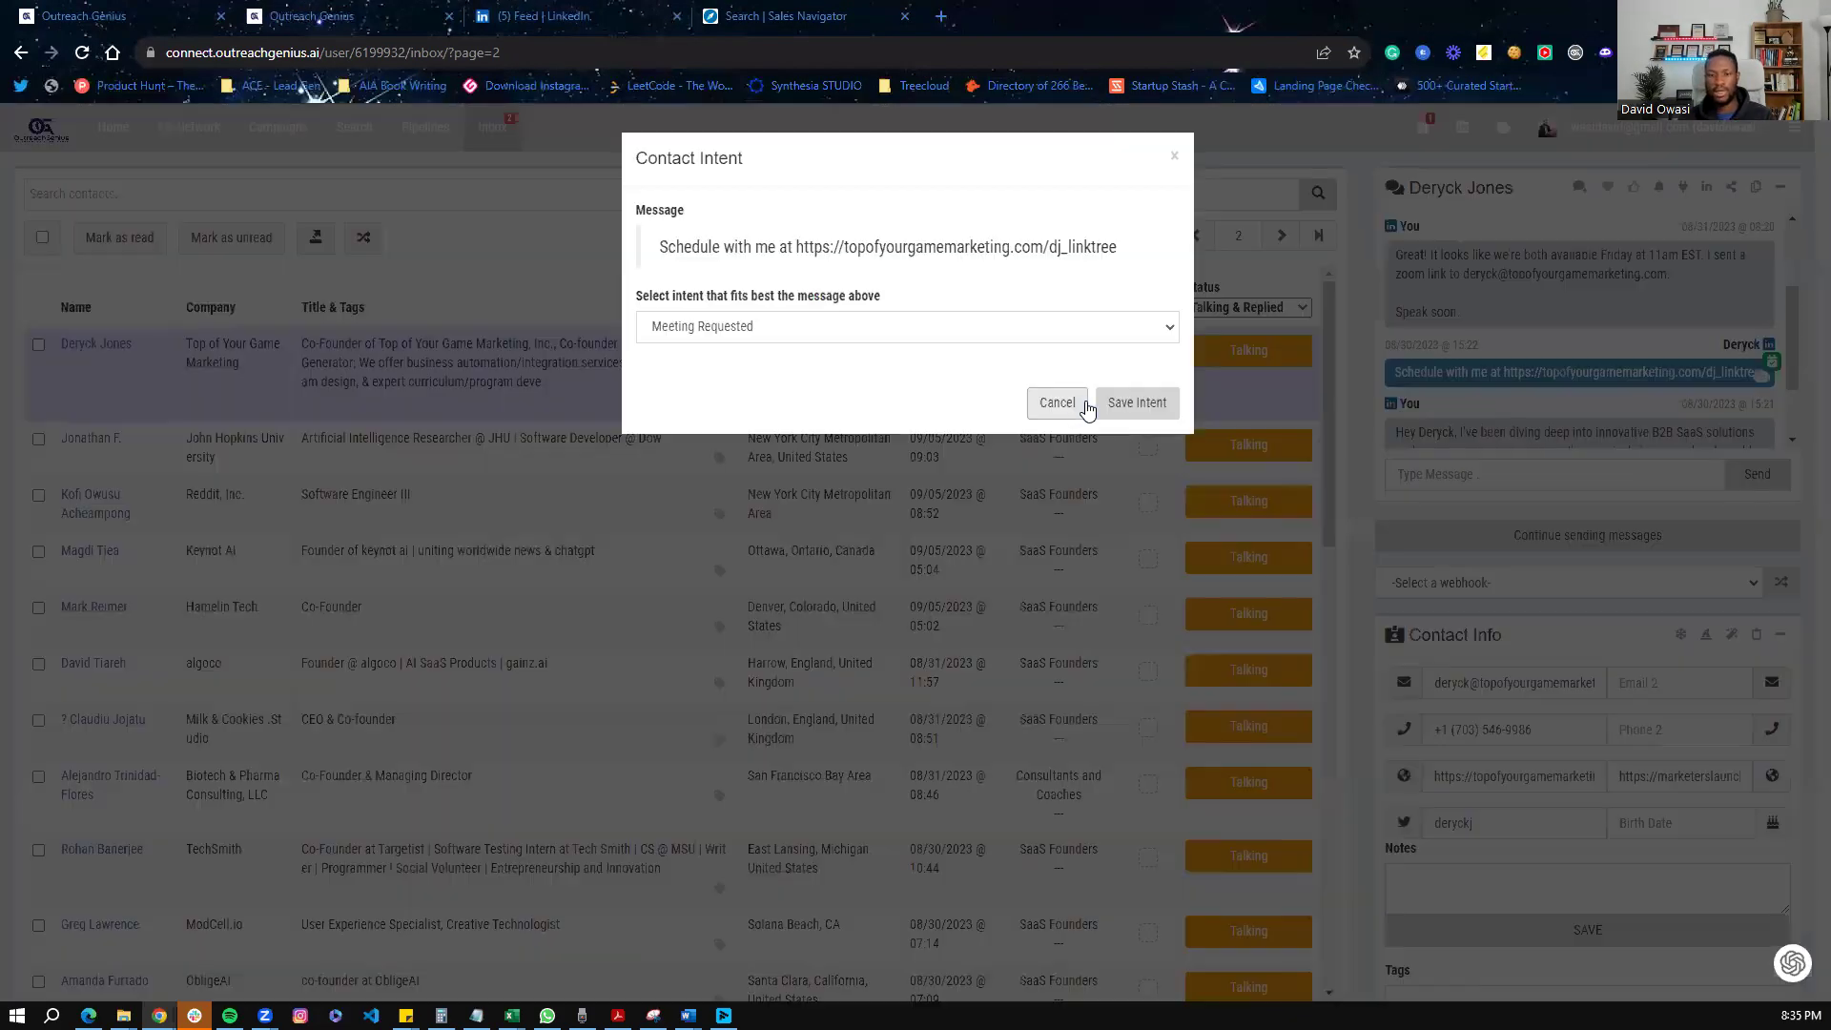
click(1056, 402)
scroll(1526, 363, up, 3)
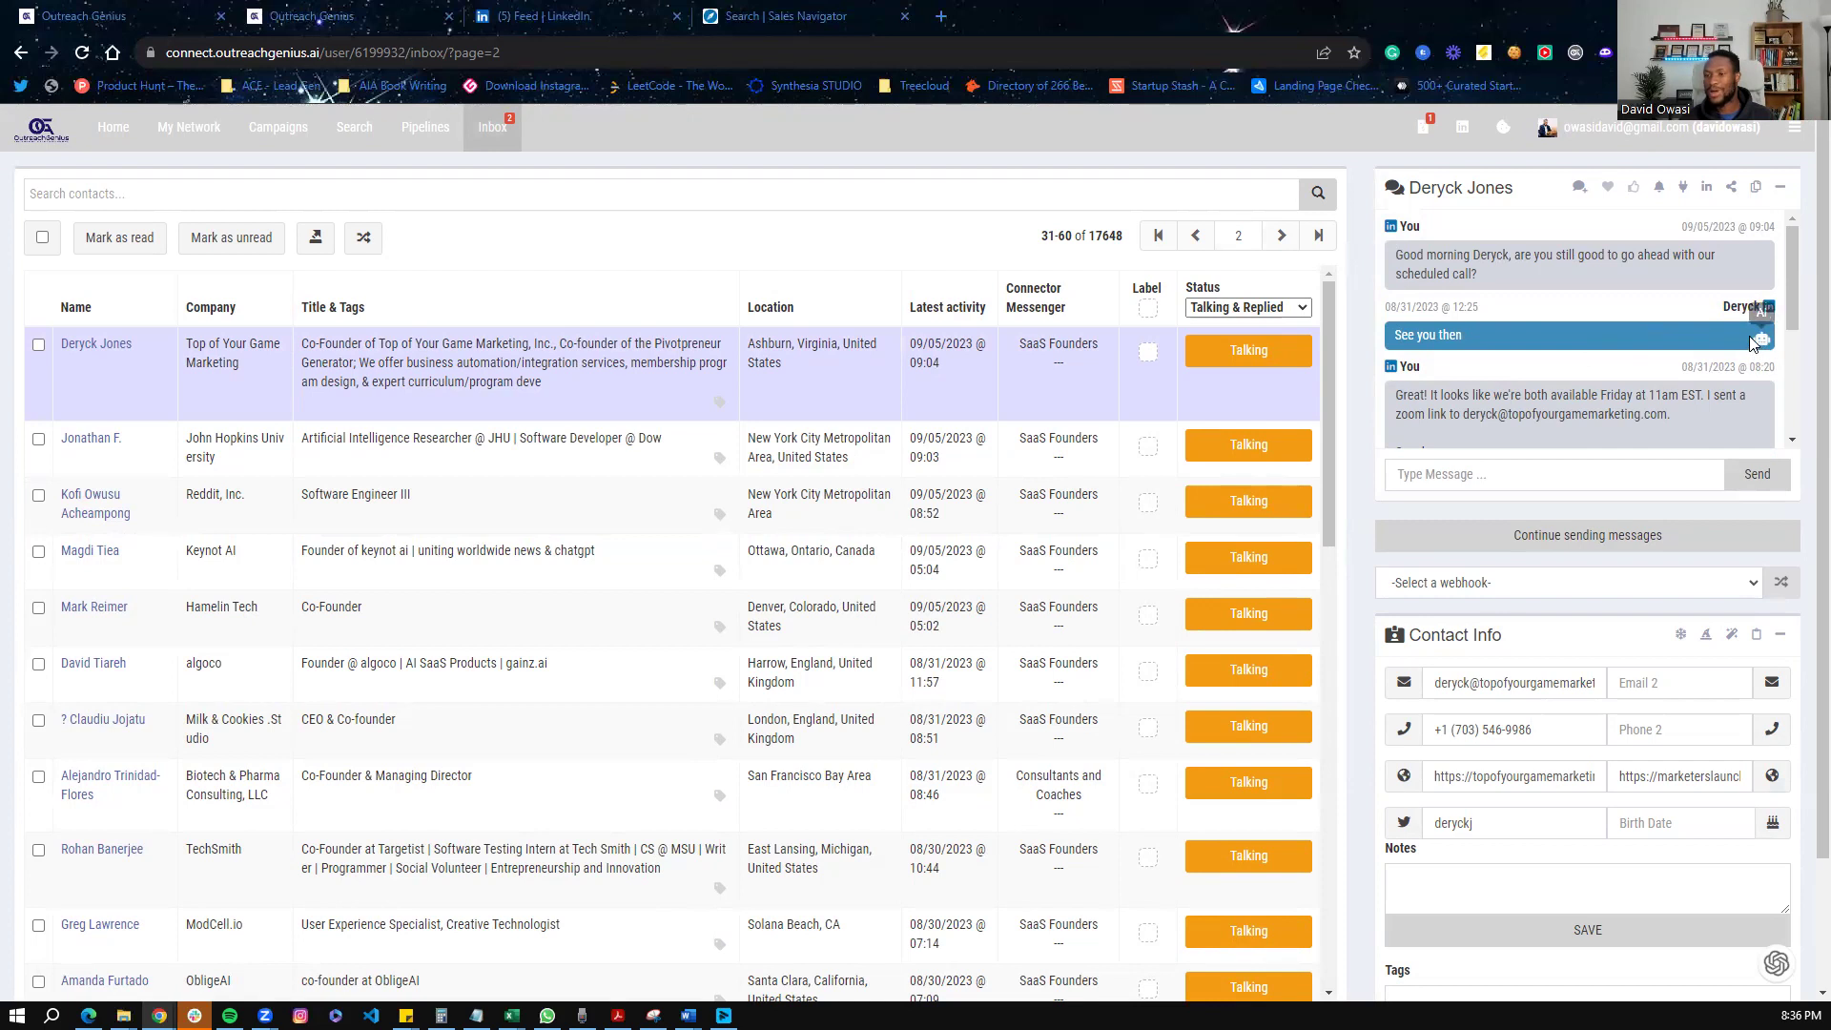
Step: Draft an AI reply to 'See you then' with the 'Sell them on your offer' prompt, then enlarge it and highlight leadgenius.ai/
click(1760, 341)
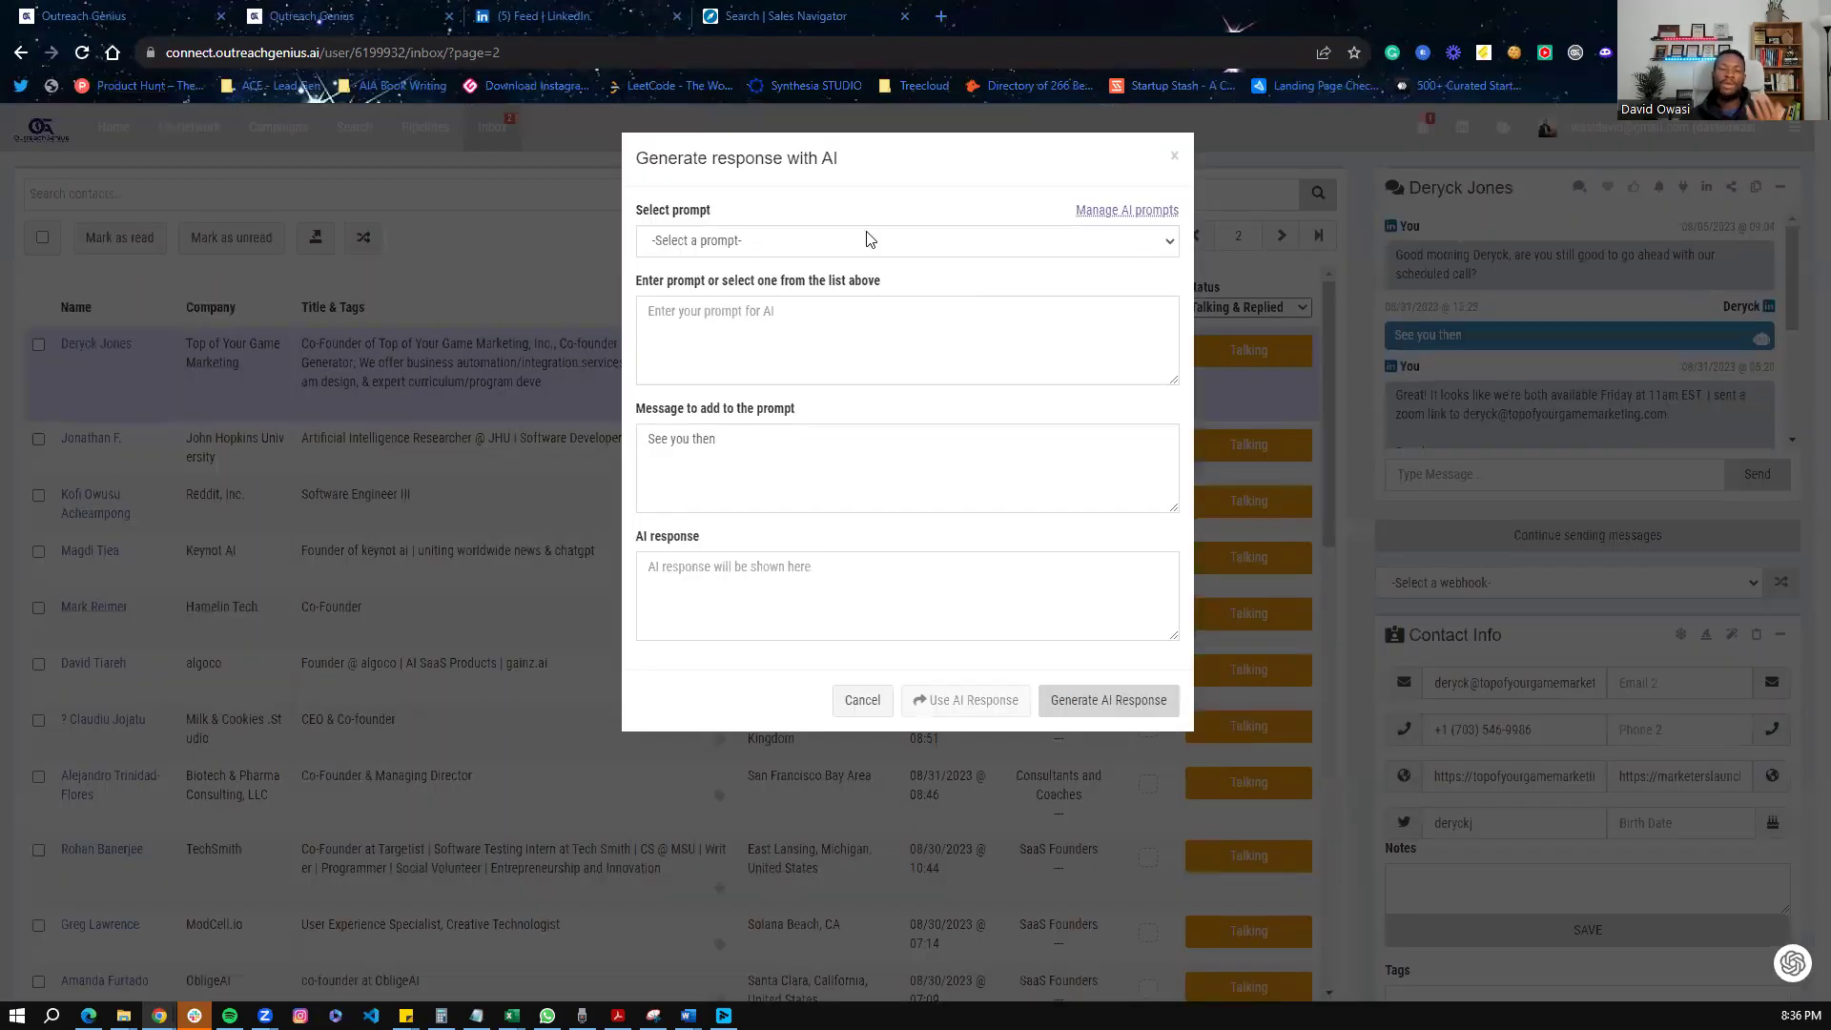
click(867, 240)
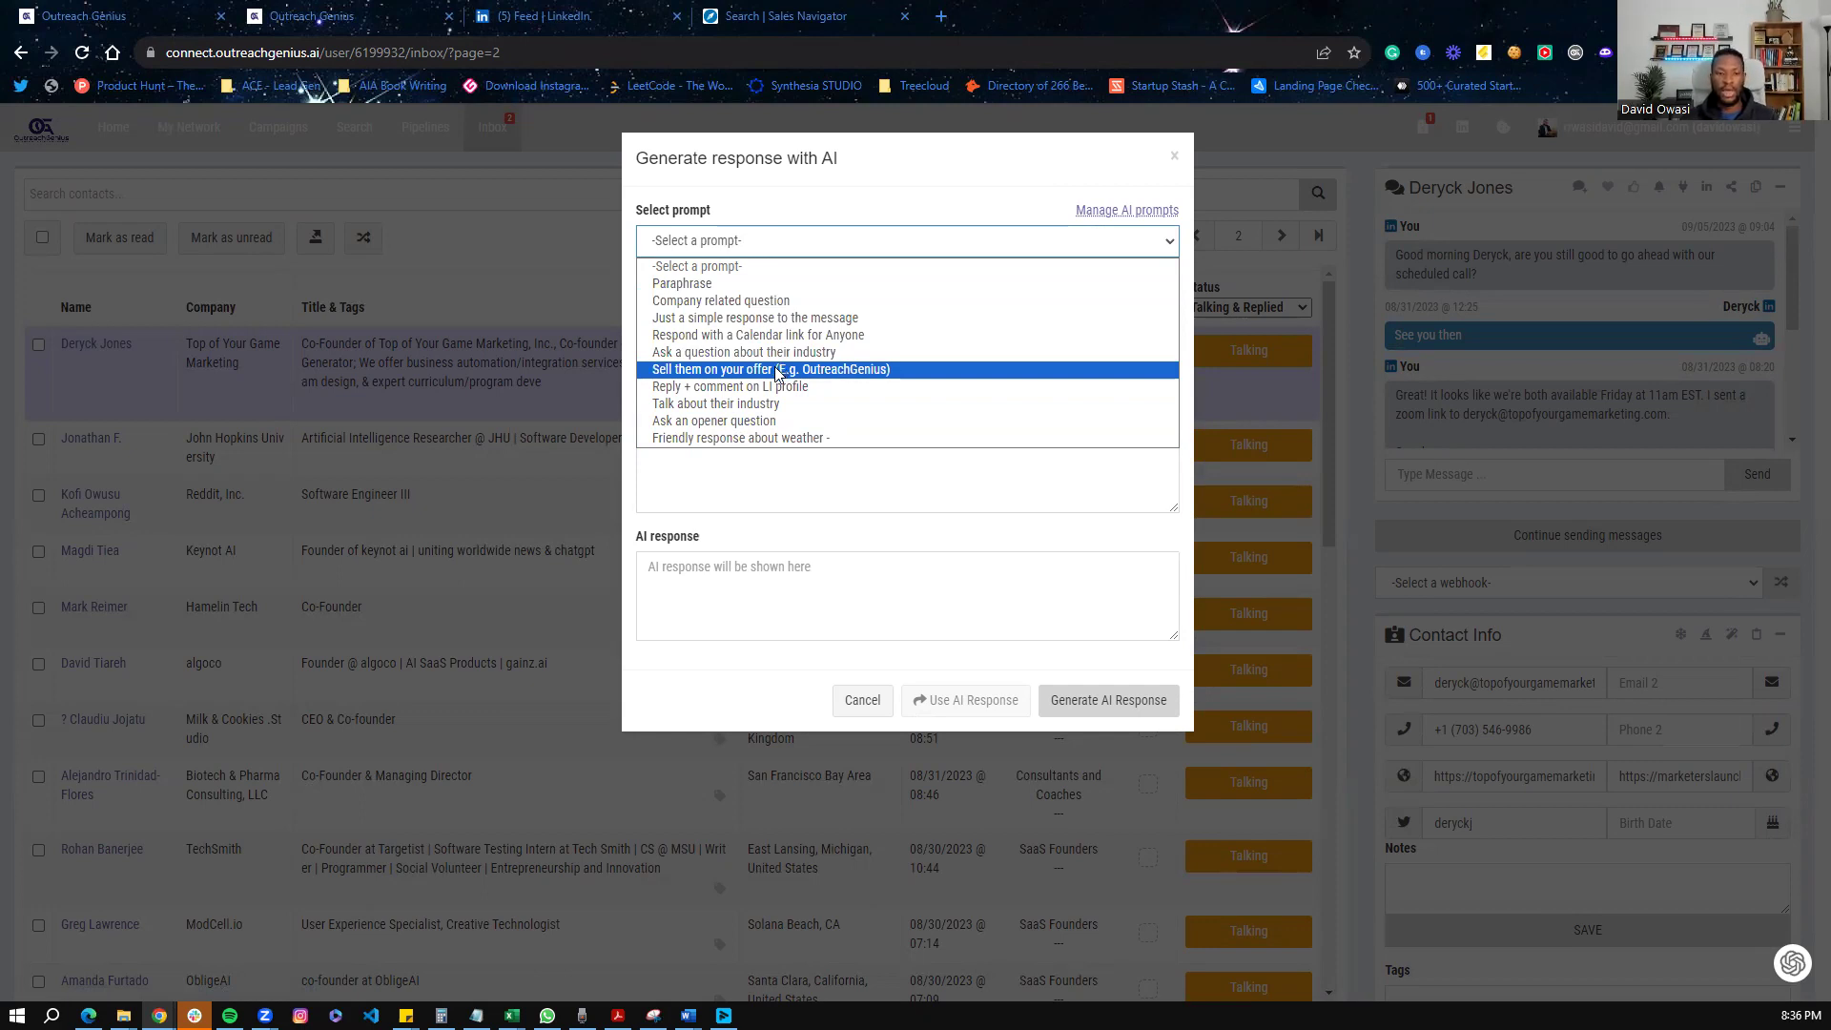
click(776, 373)
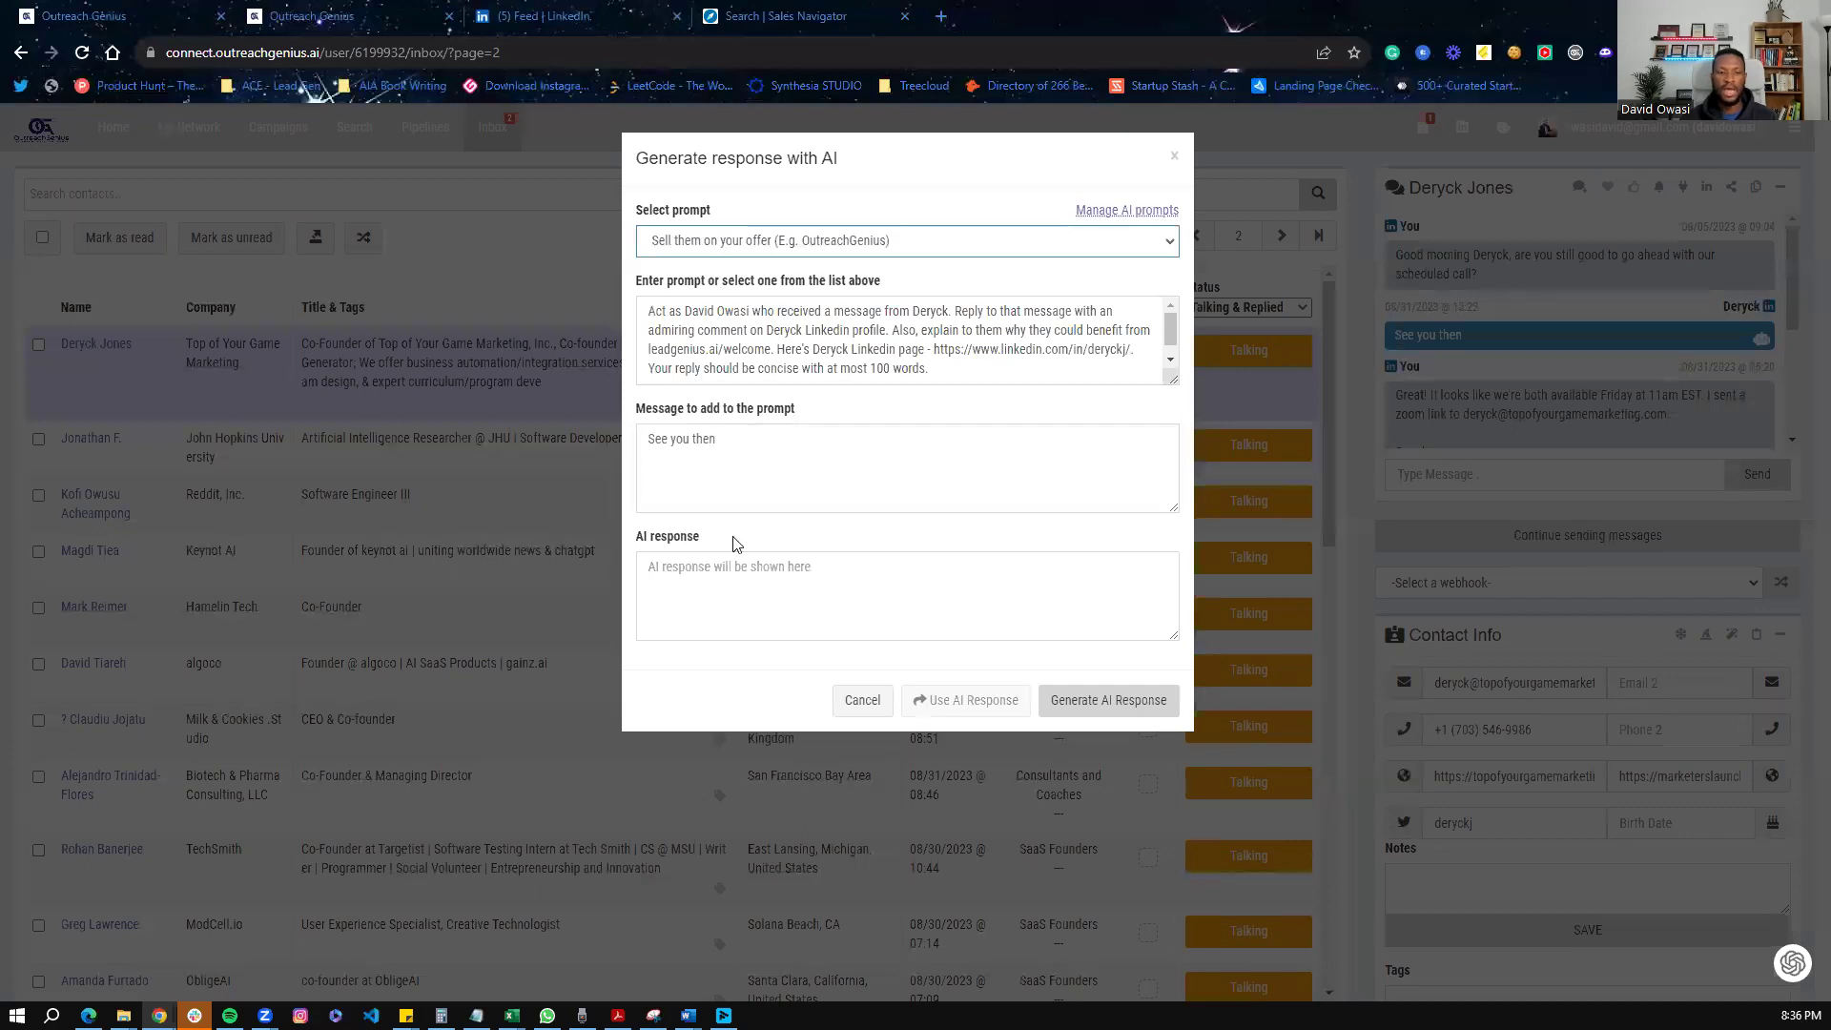
click(1127, 702)
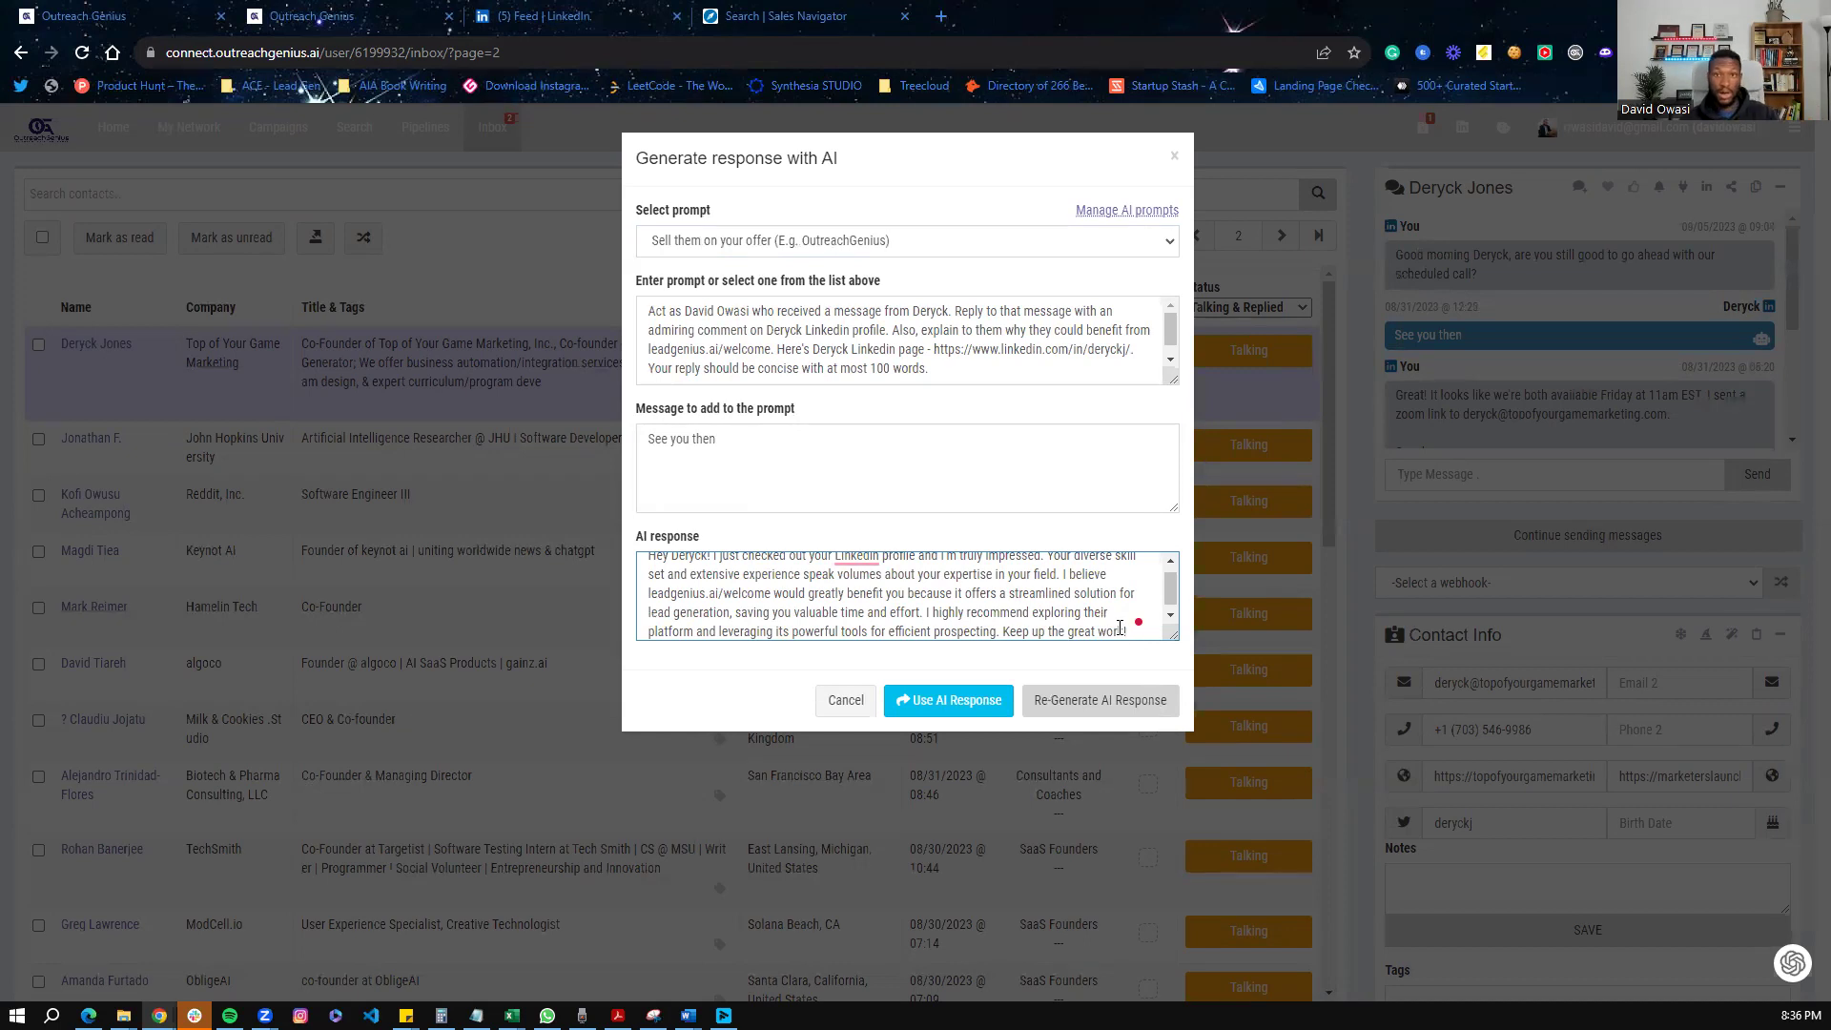
drag(1173, 636, 1150, 773)
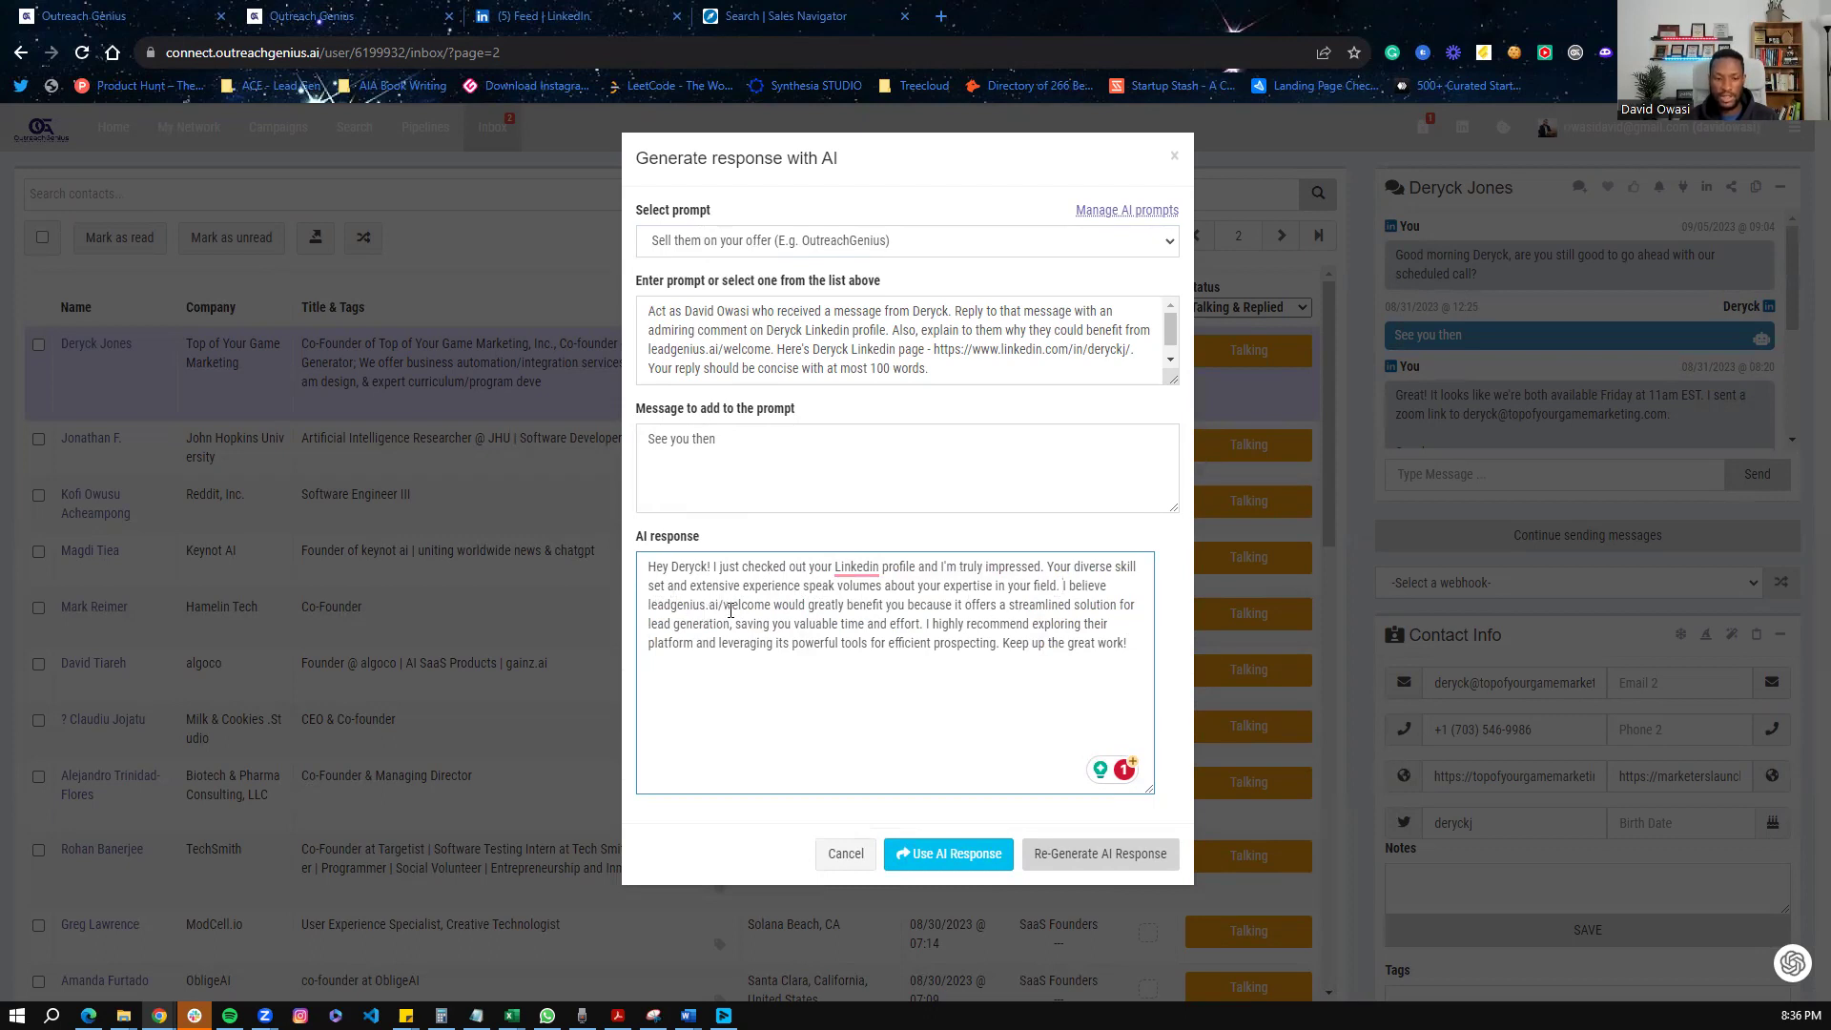
drag(731, 610, 648, 607)
Step: Accept the generated reply into the contact's LinkedIn message box with Use AI Response
click(770, 605)
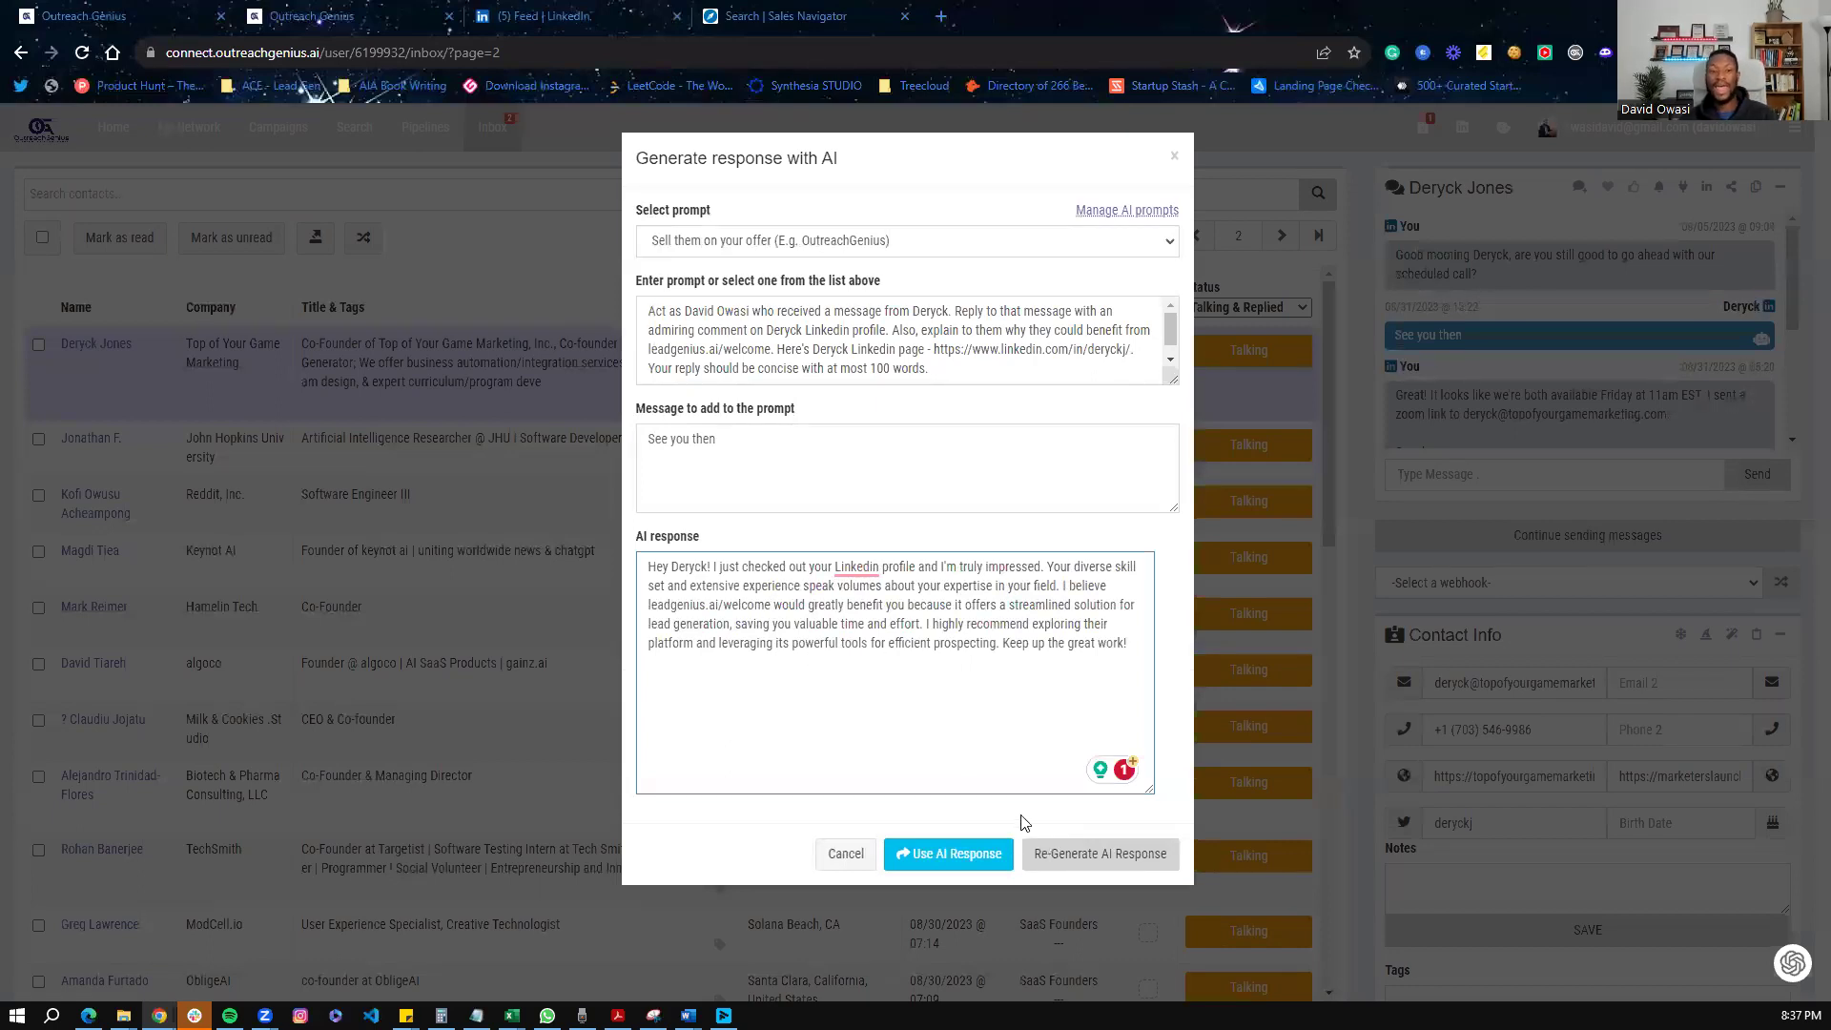
click(942, 856)
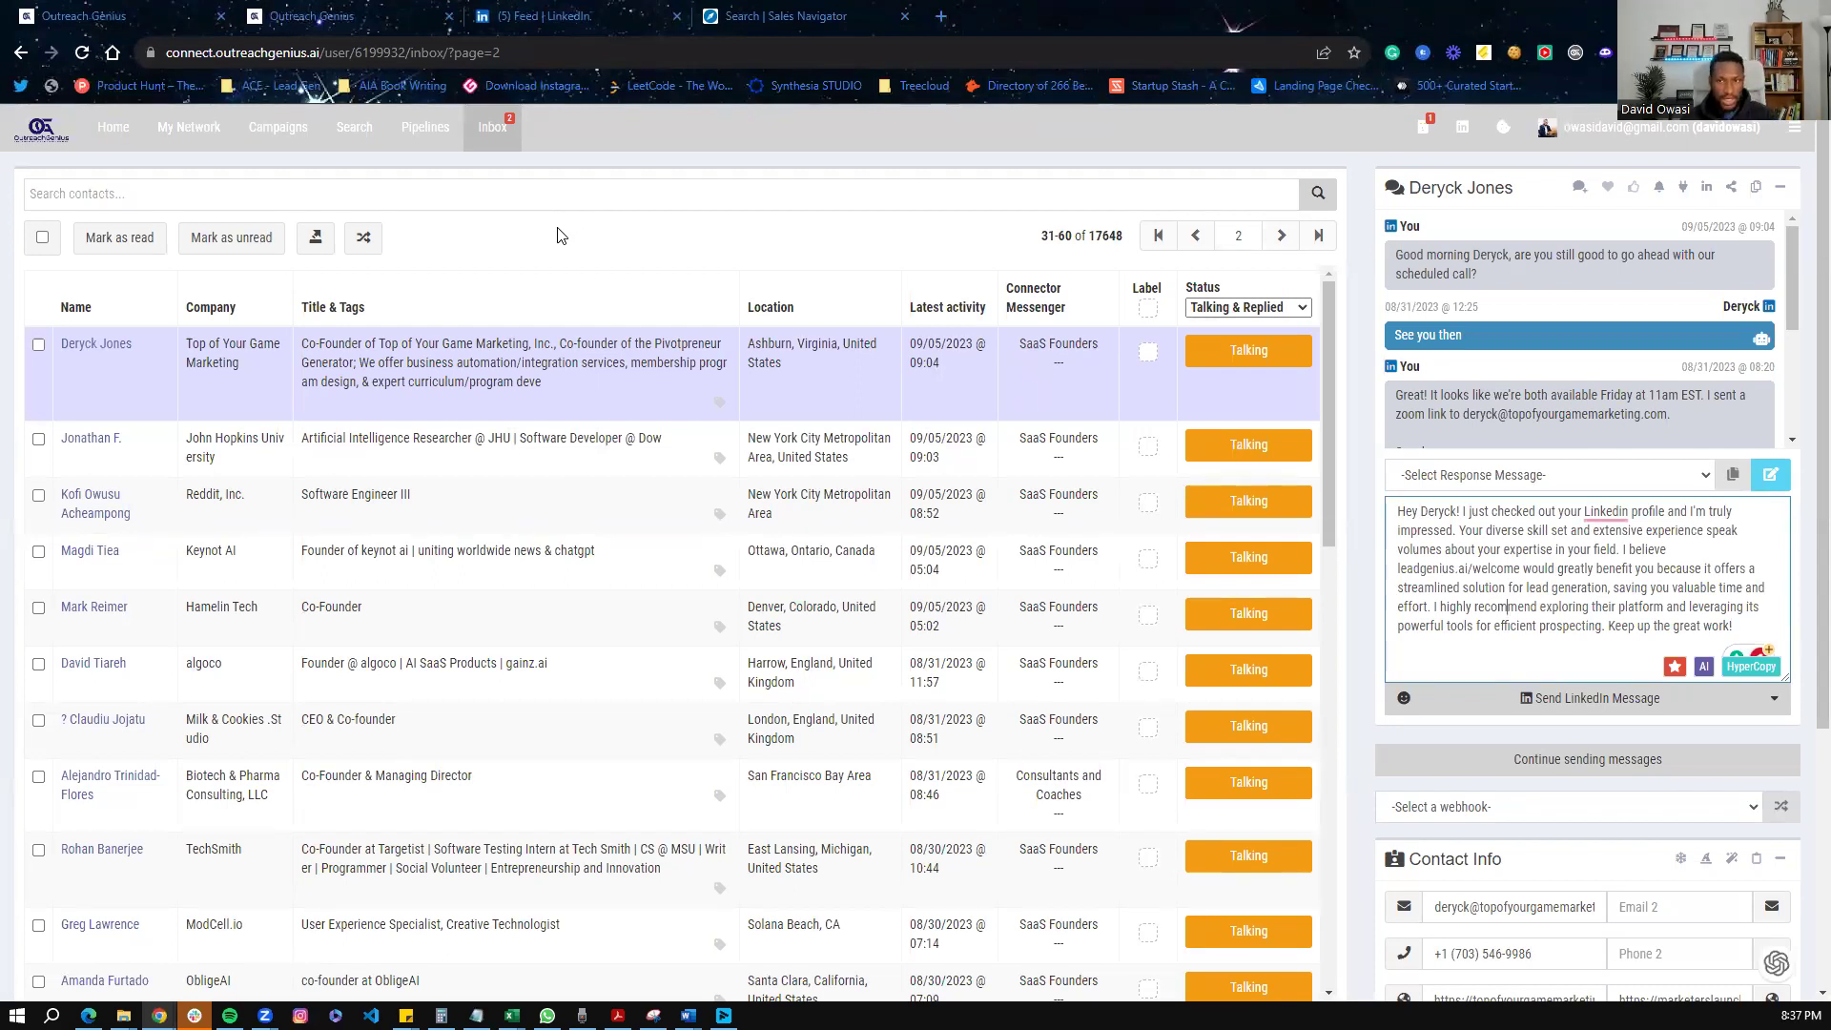
Step: Open the AI Prompts Manager and highlight the Paraphrase and Company related question prompt texts
click(1794, 127)
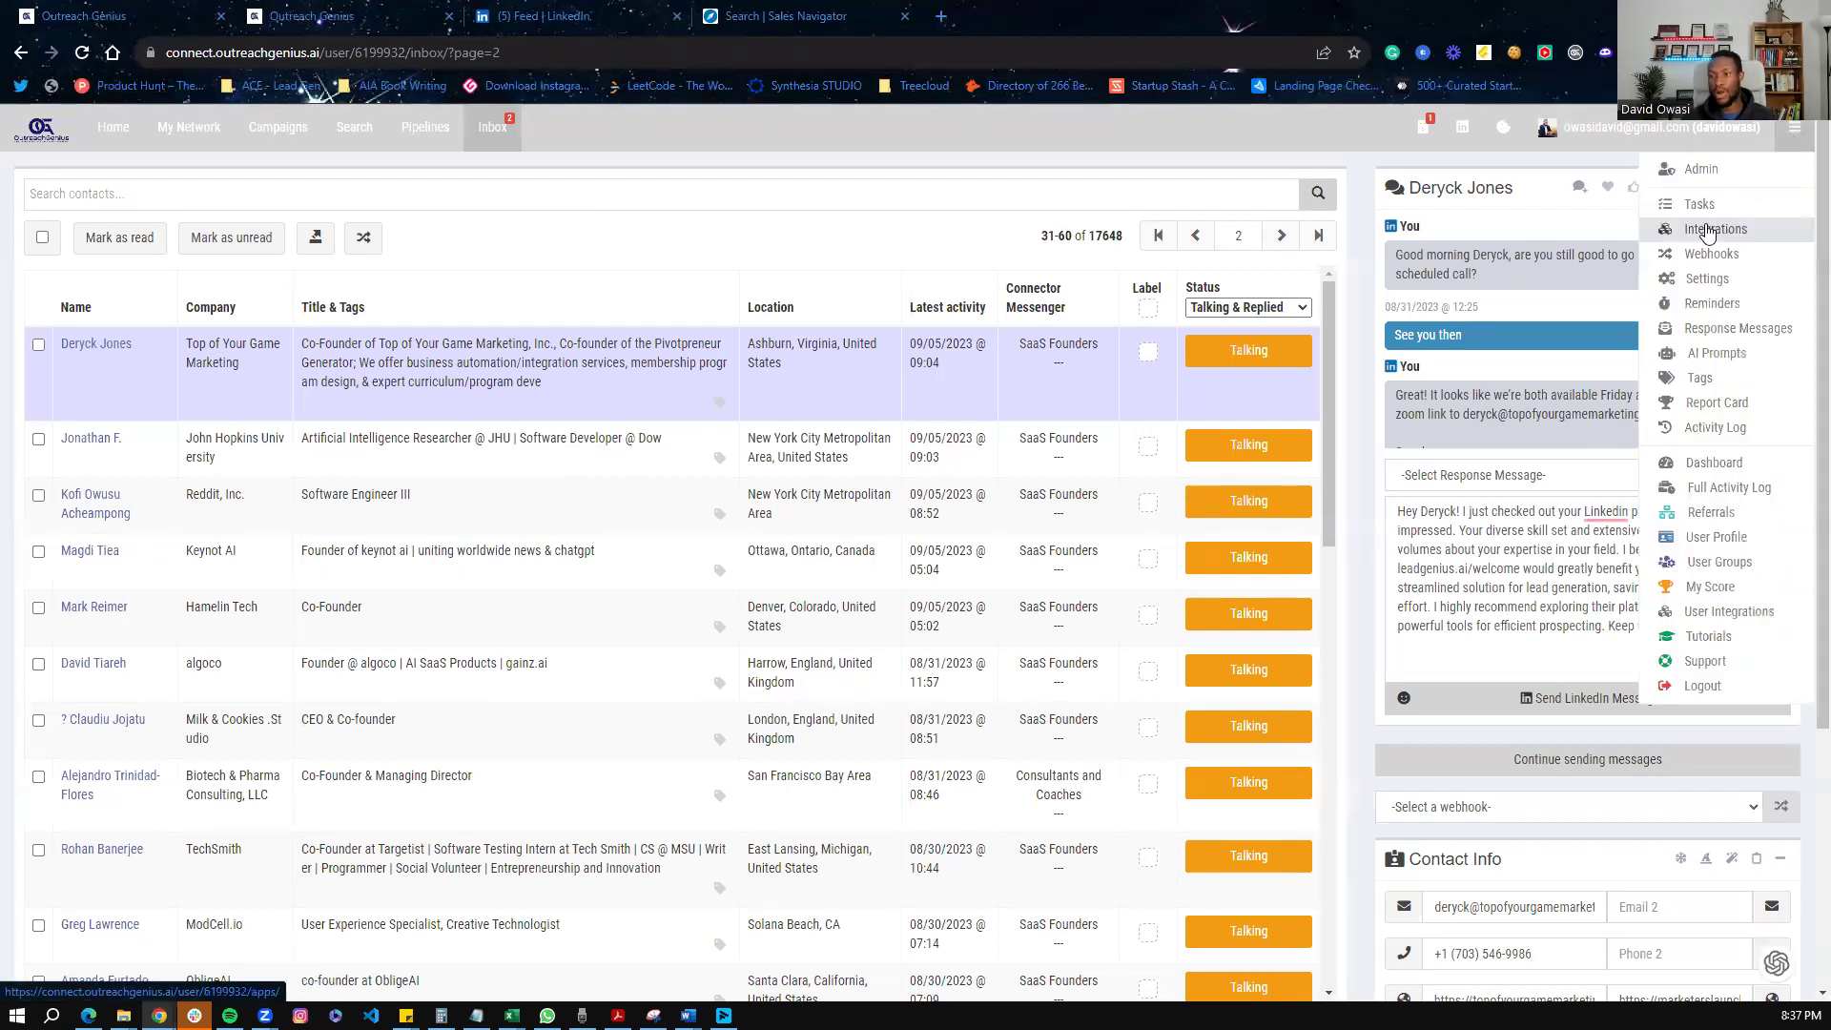
click(1716, 355)
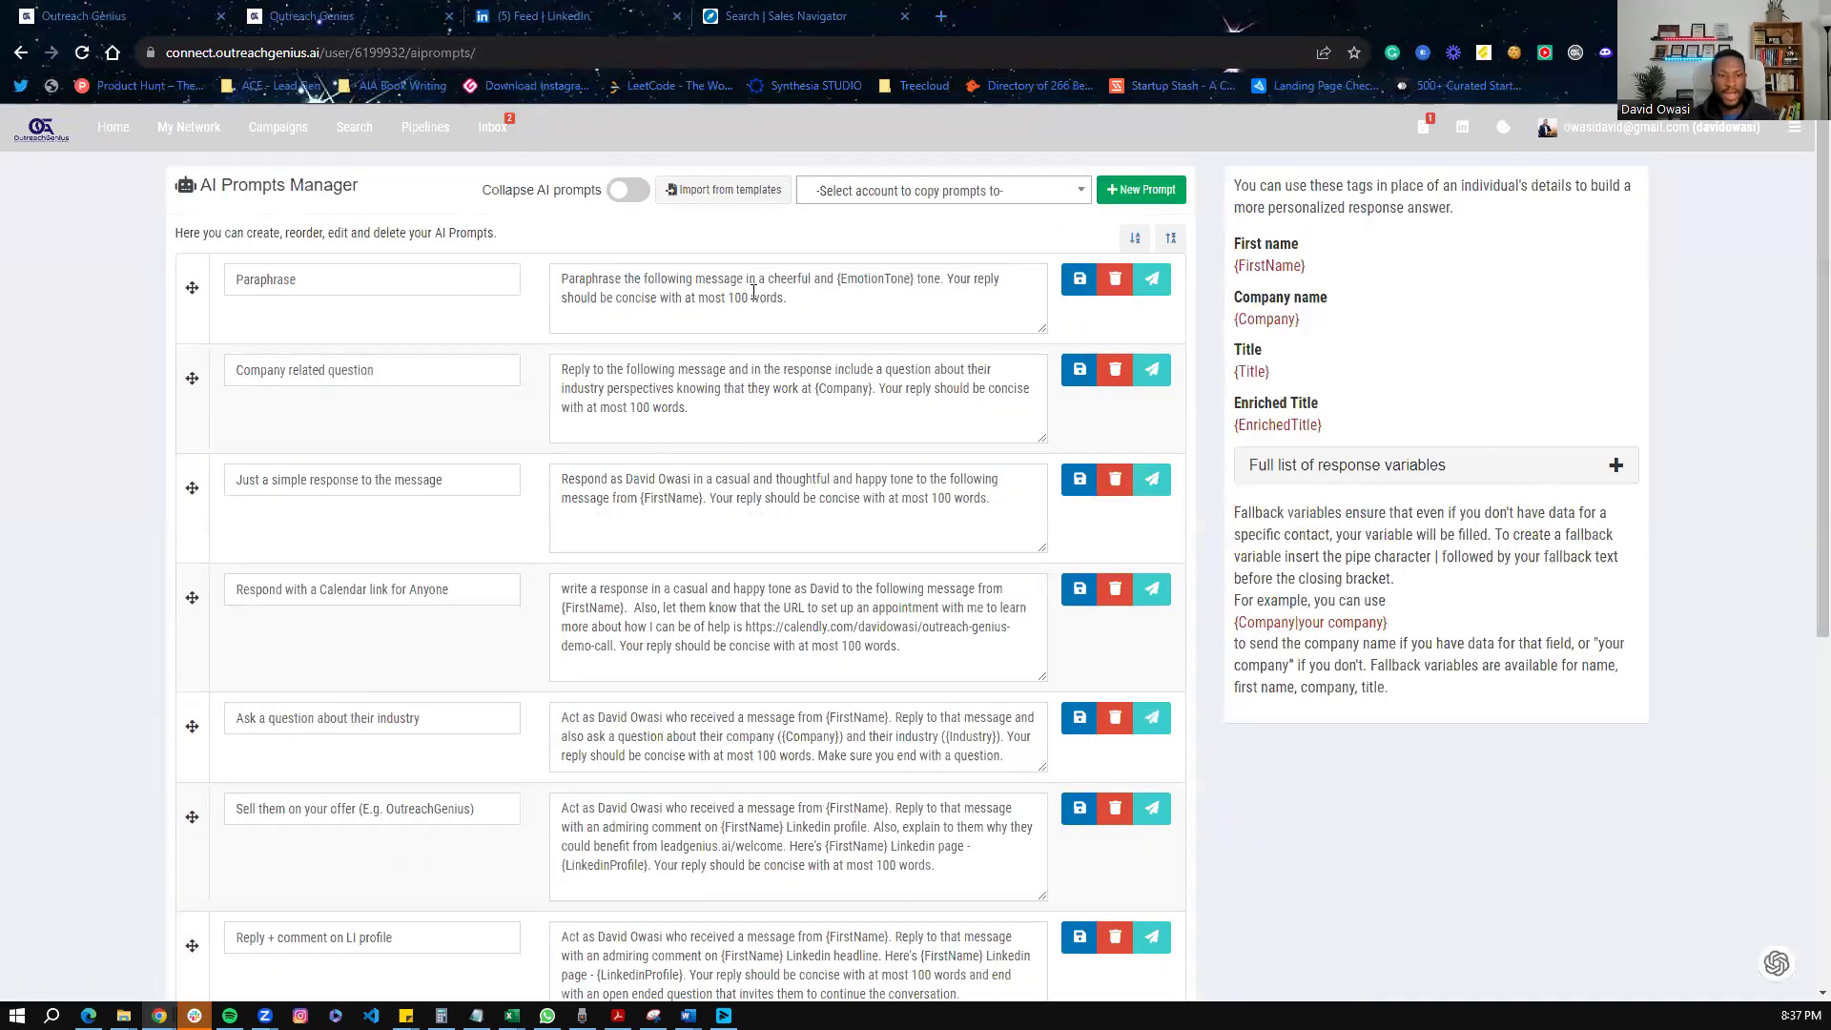
triple_click(818, 294)
drag(722, 388, 595, 388)
Step: Select the full text of the Respond with a Calendar link prompt while browsing the list
scroll(671, 423, down, 2)
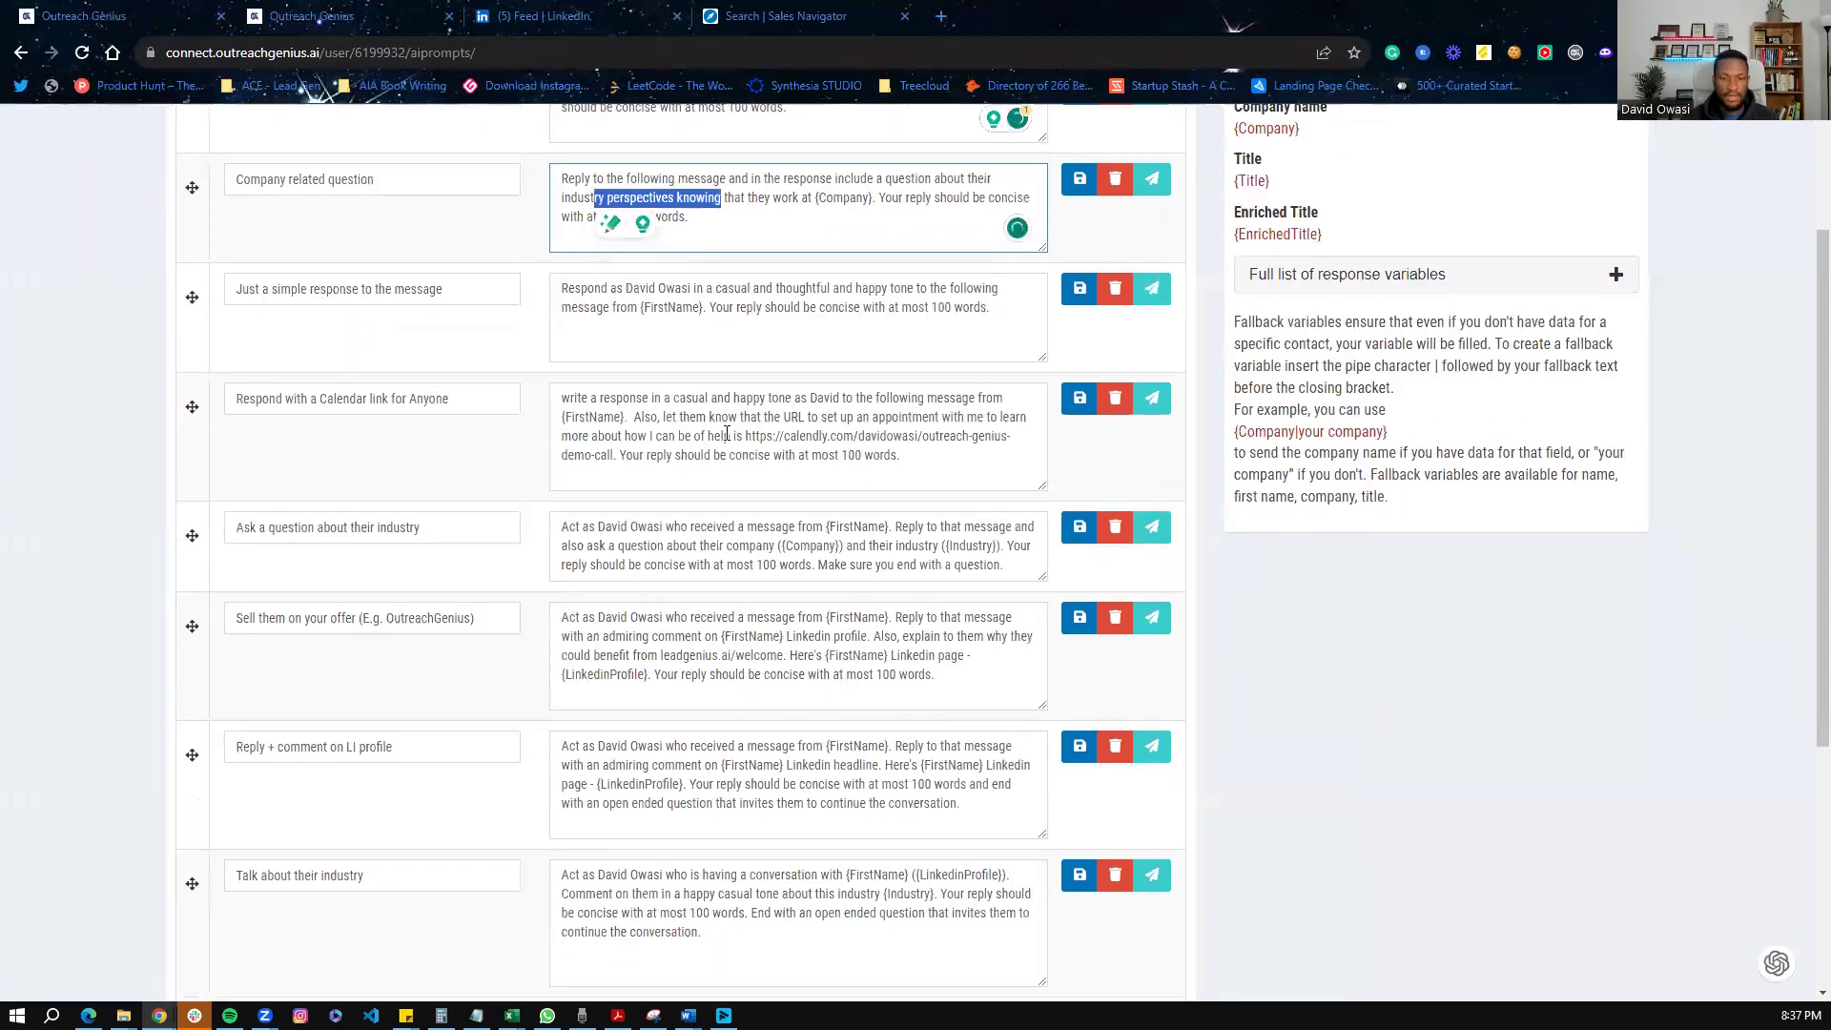
triple_click(920, 454)
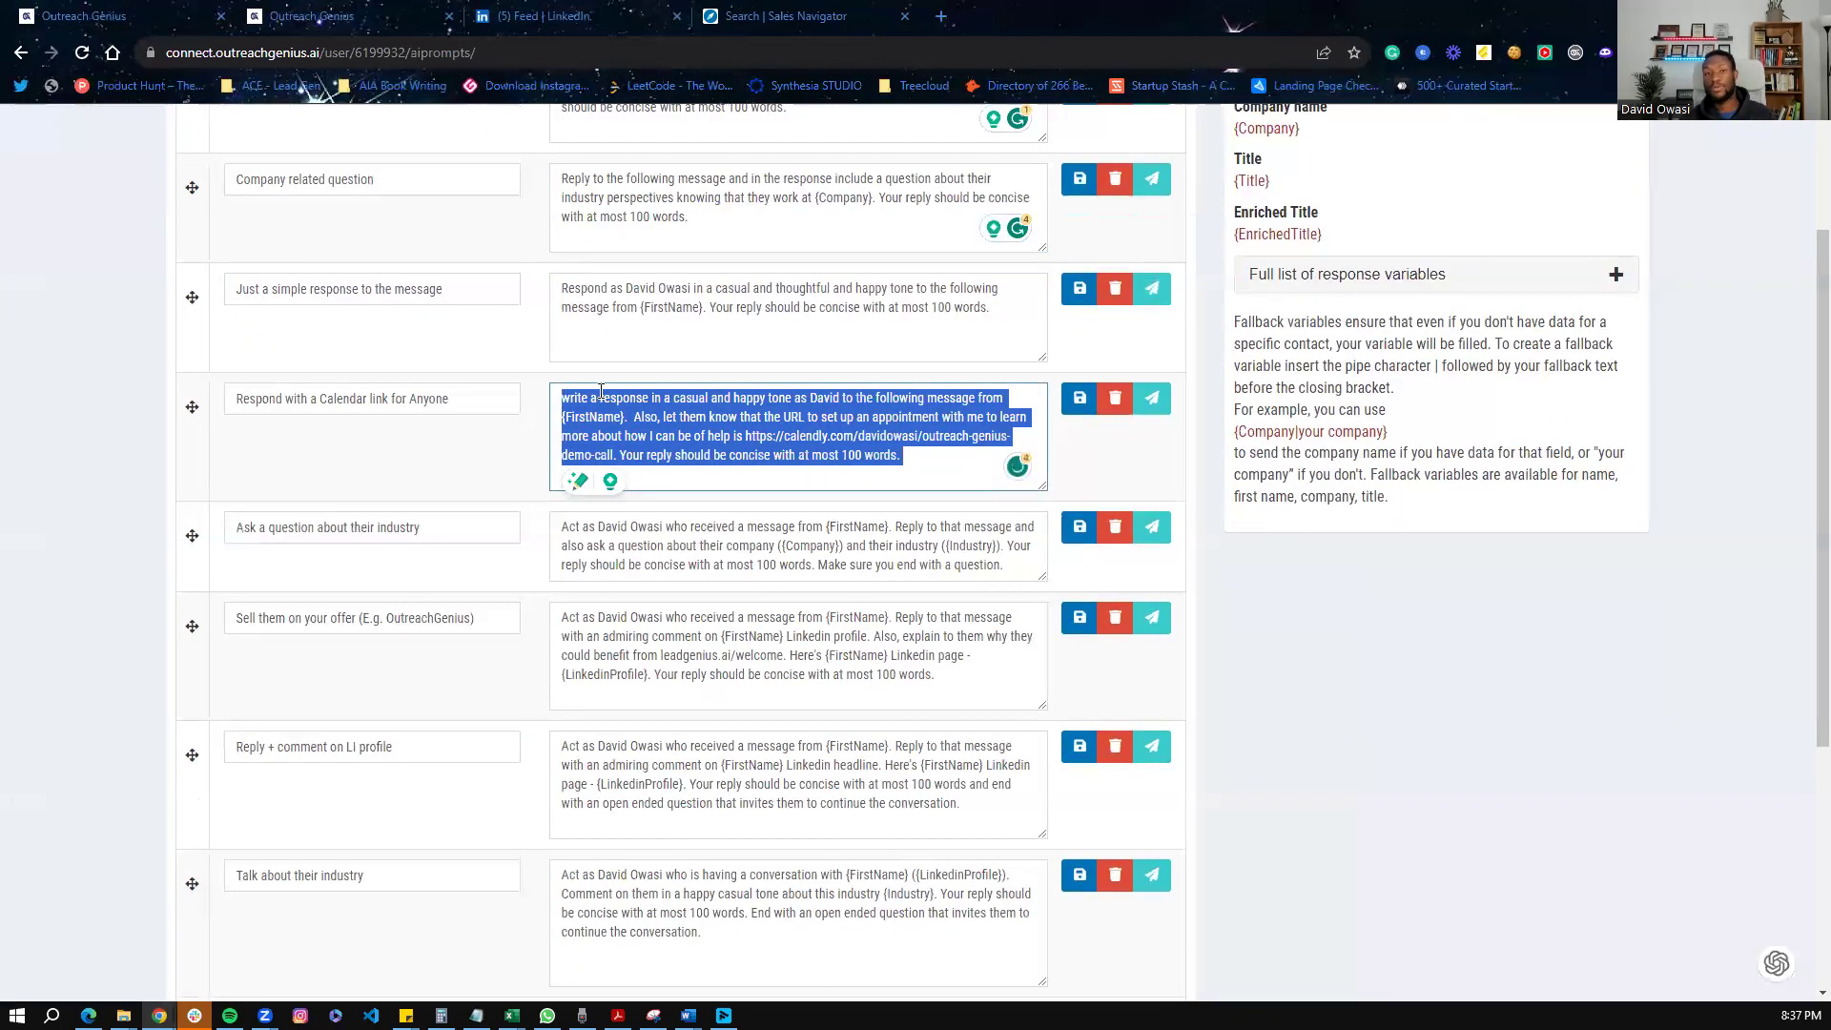
click(900, 456)
drag(900, 456, 555, 398)
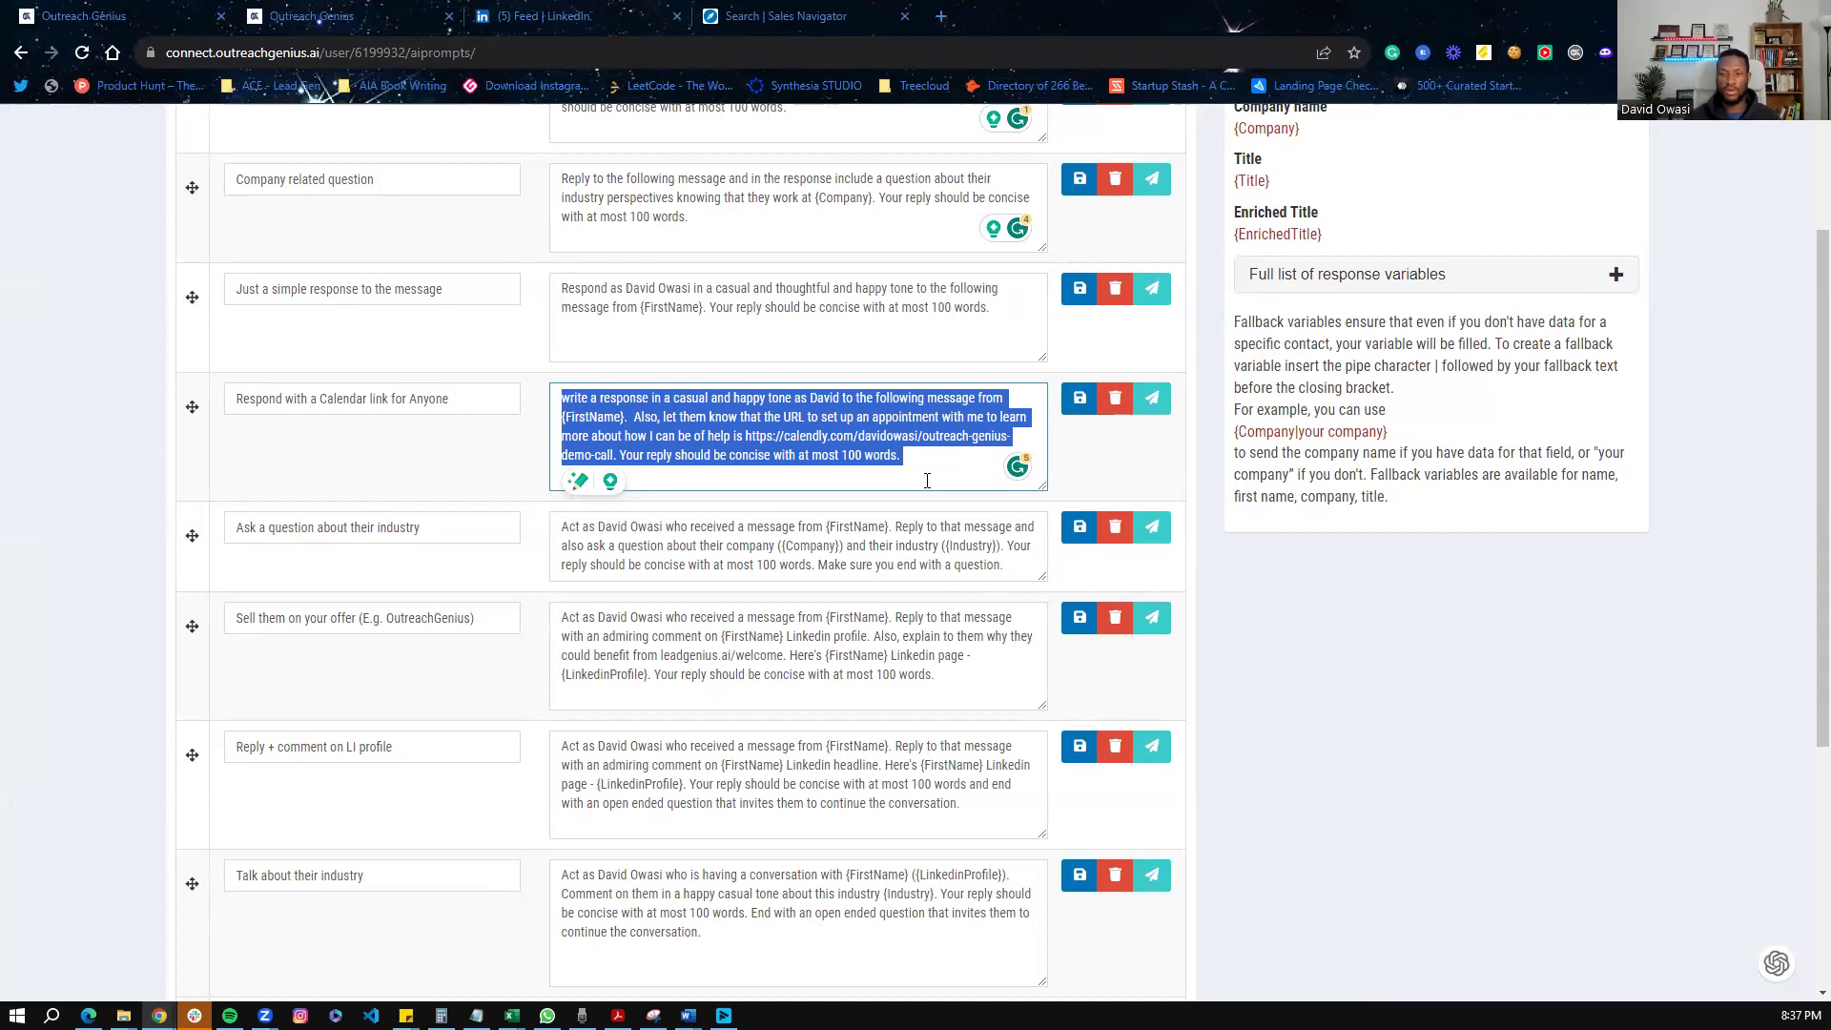
scroll(750, 599, down, 5)
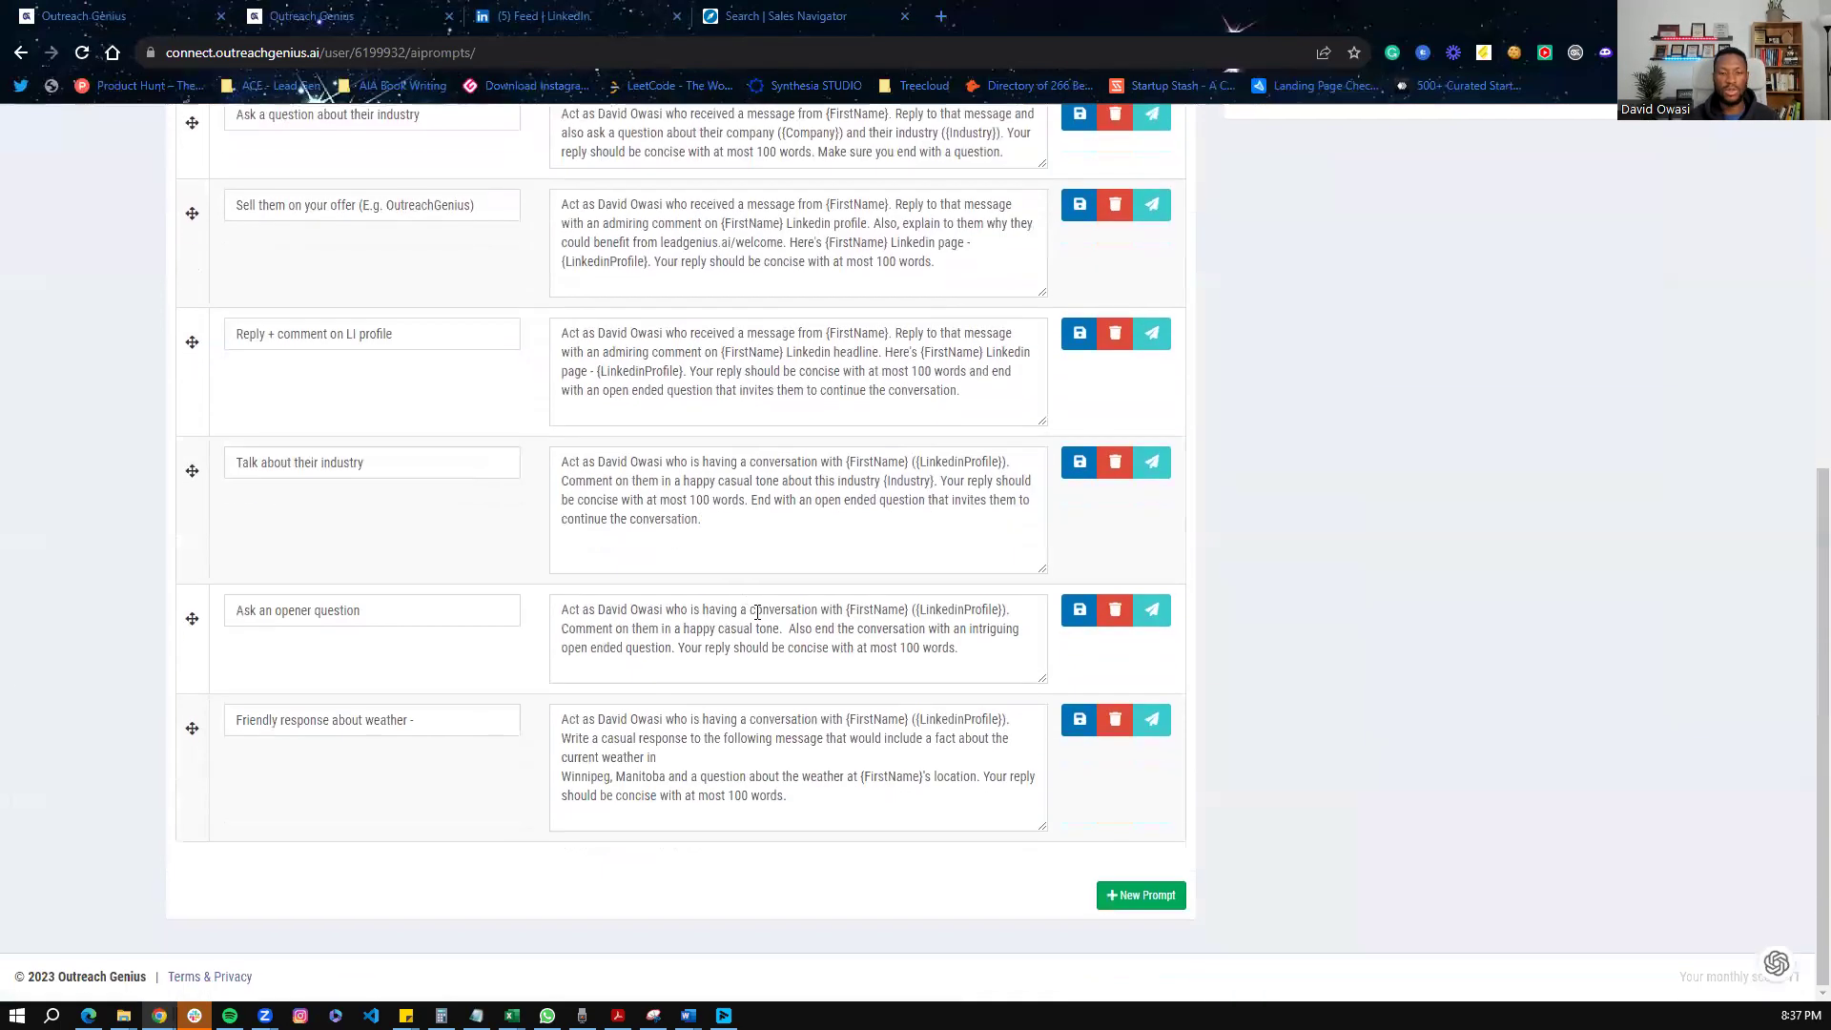
scroll(1264, 742, up, 6)
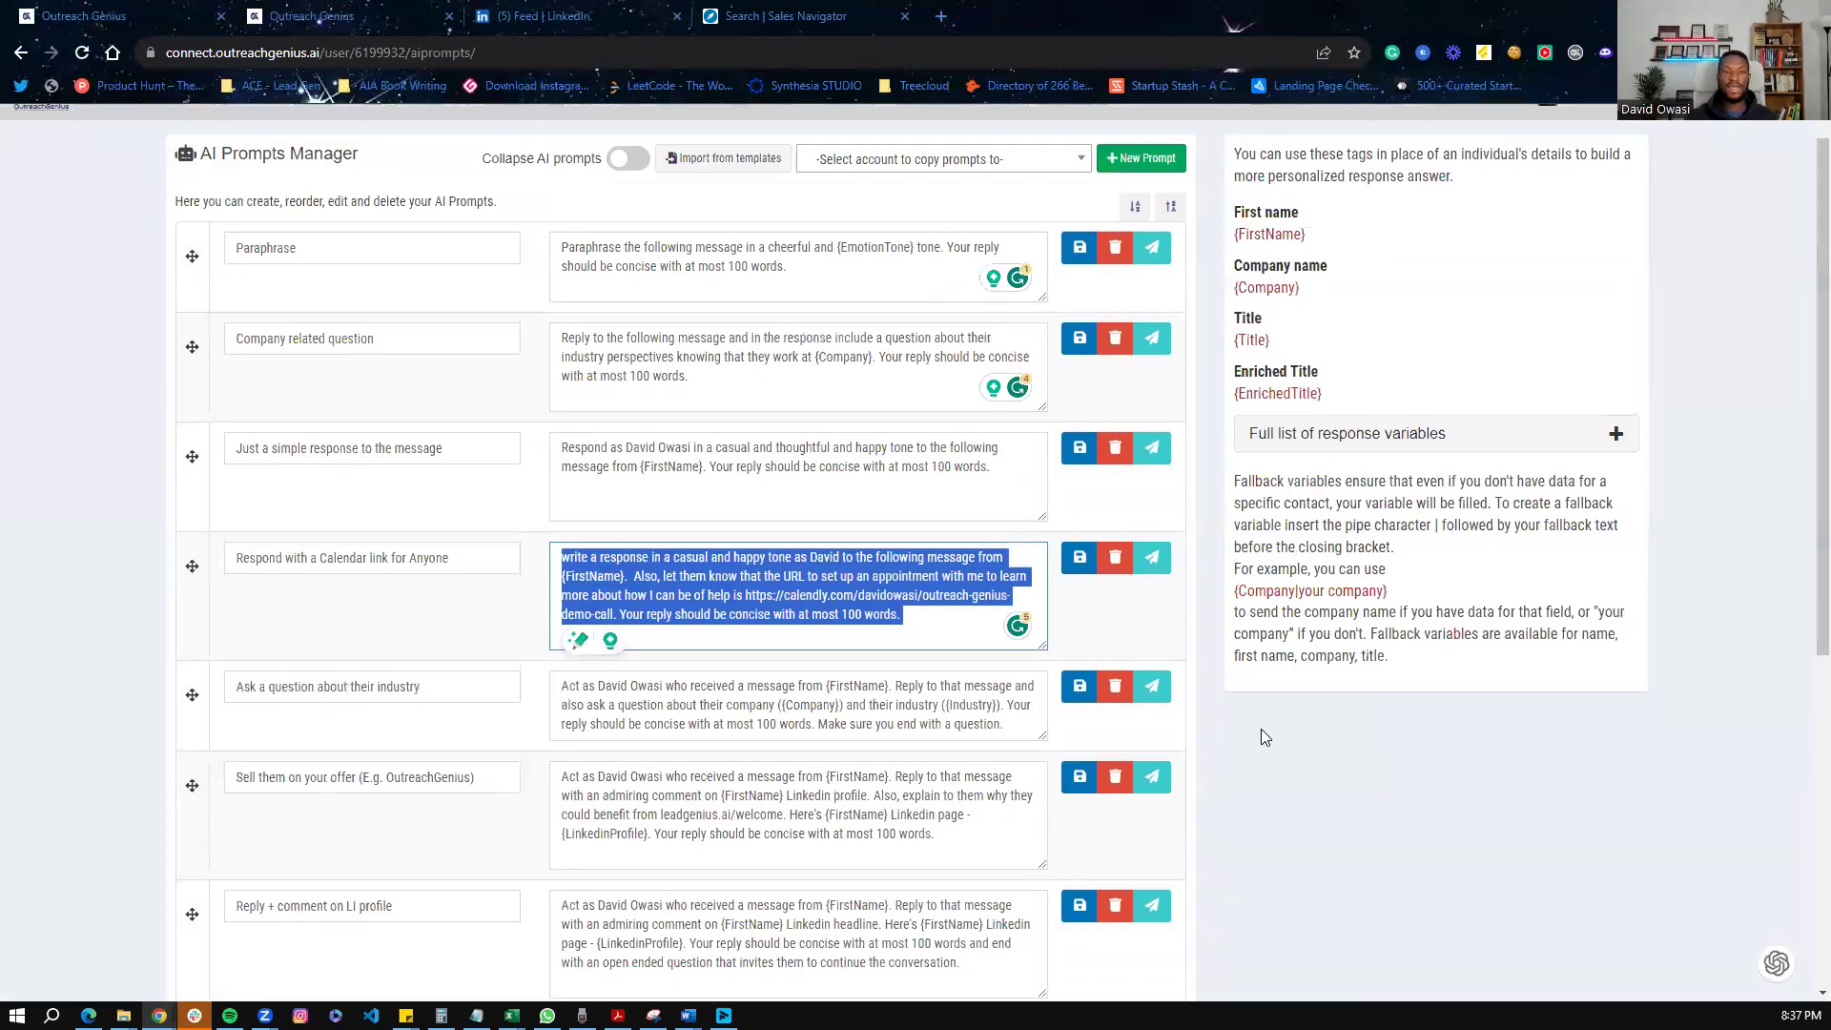
scroll(744, 611, up, 1)
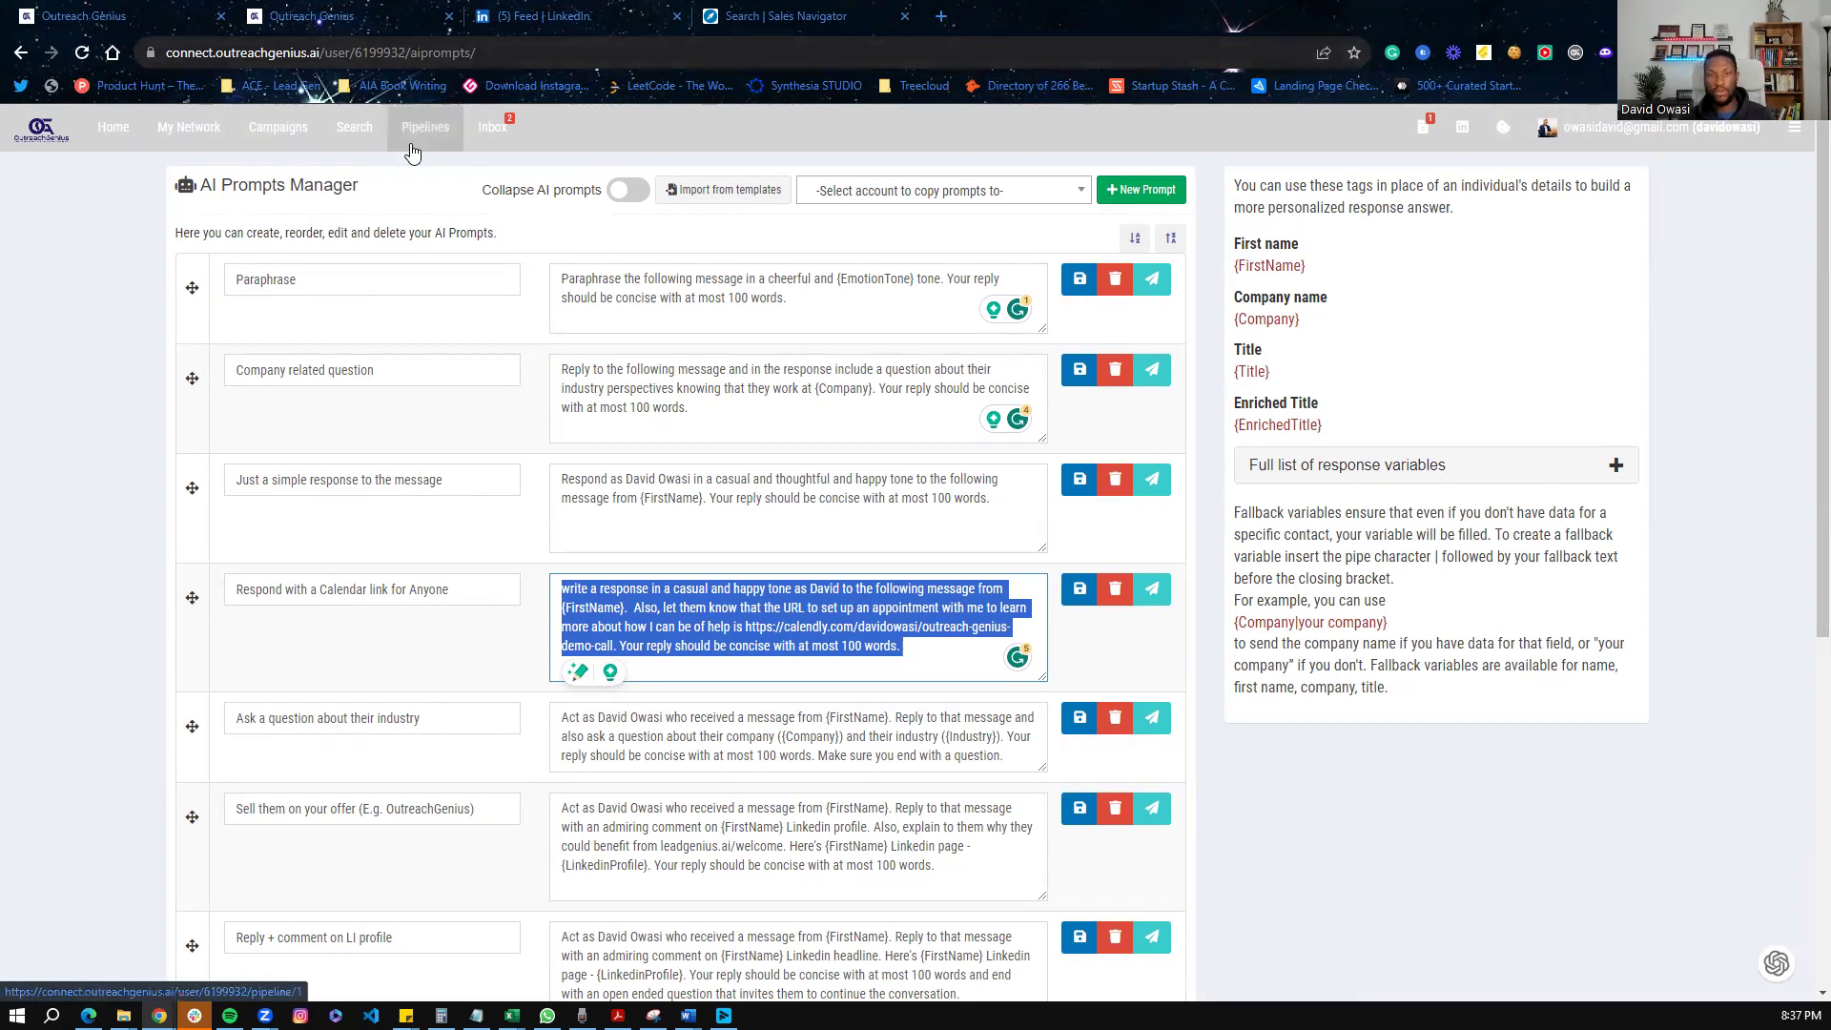
Step: Return to the first page of the Inbox contact list
click(479, 137)
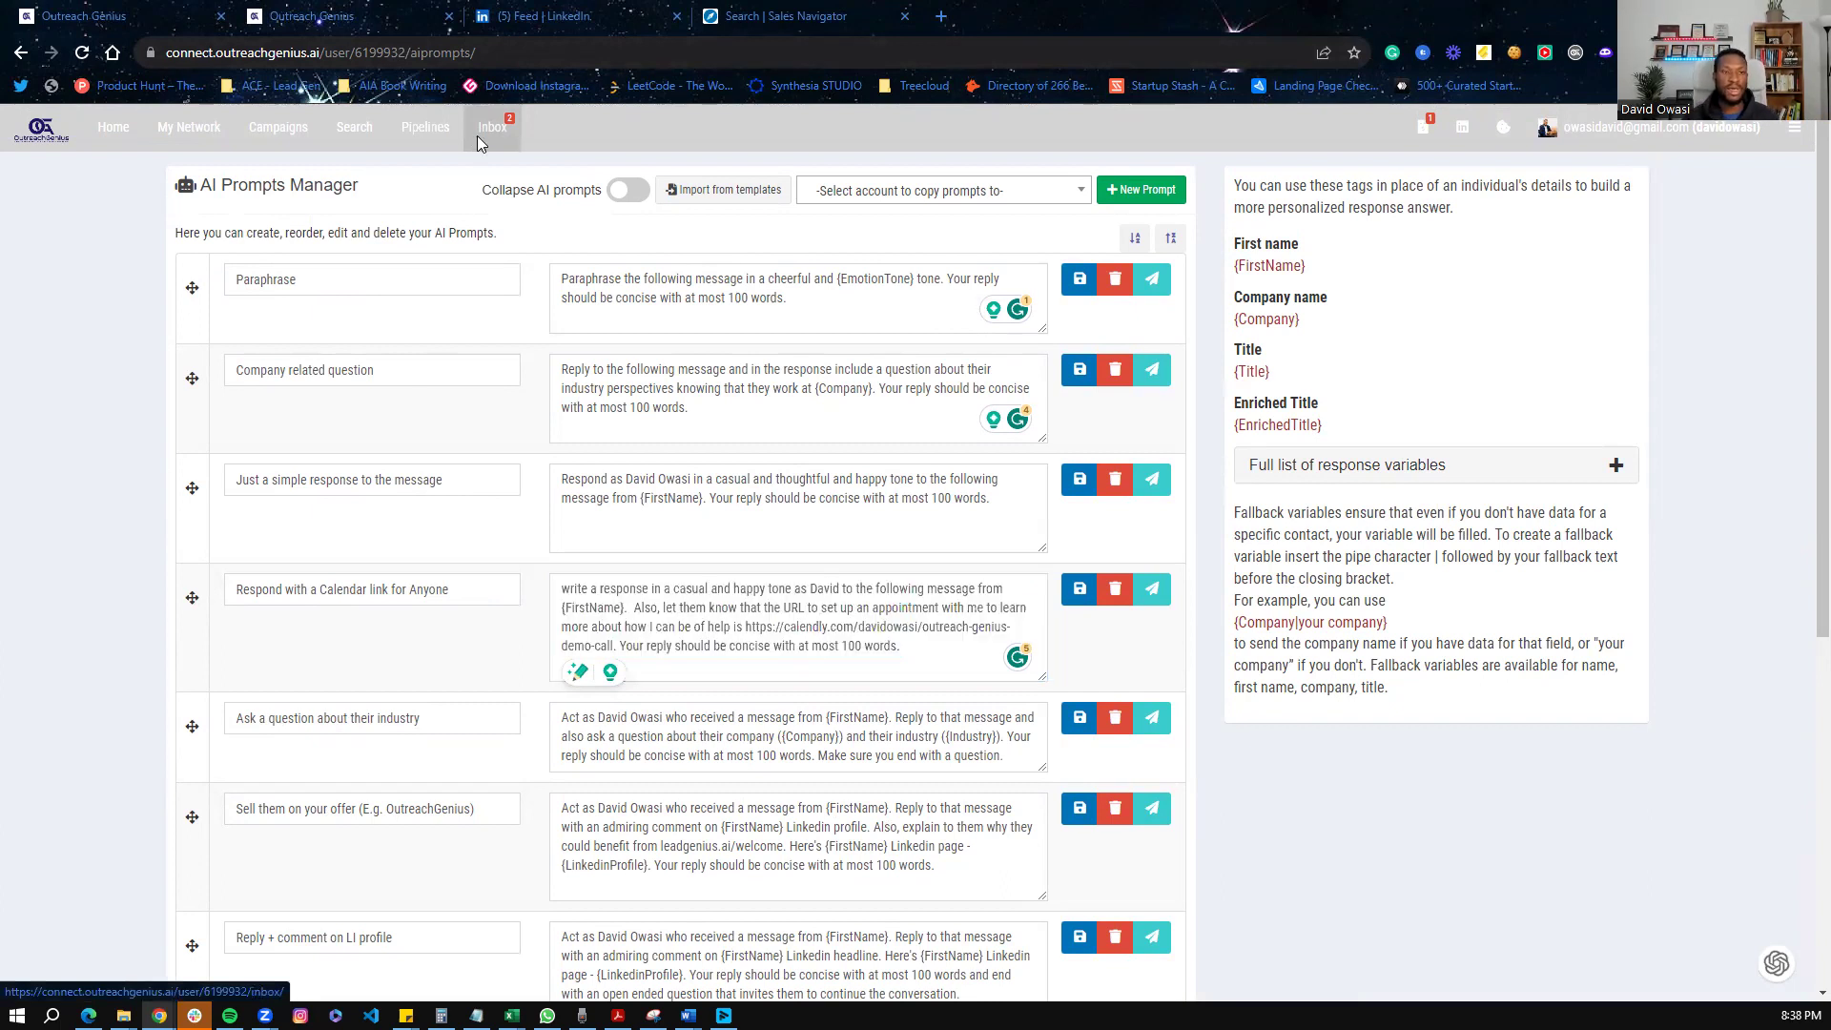